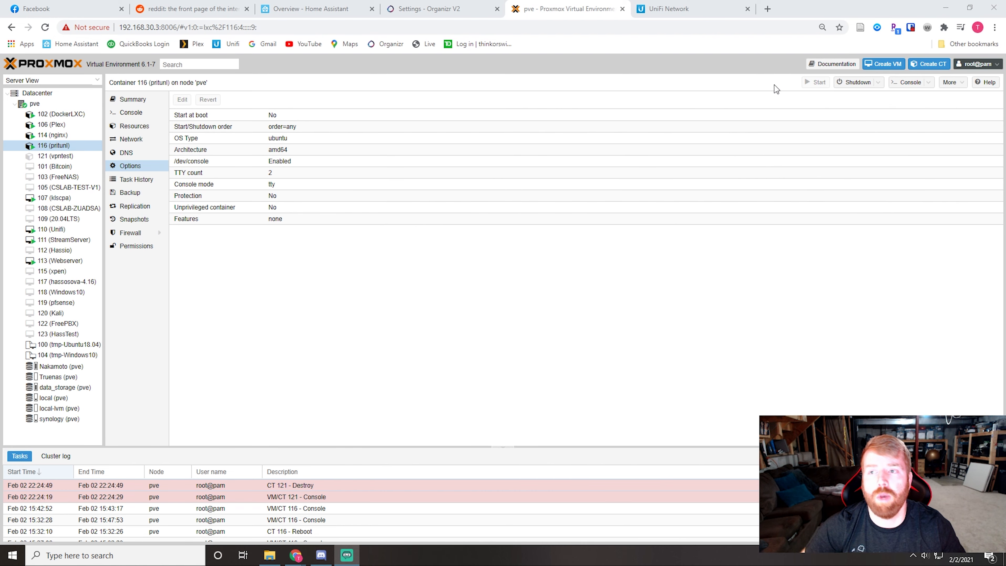
Step: Start creating an LXC container with the hostname pritunlvideo and disable the unprivileged container option
click(932, 64)
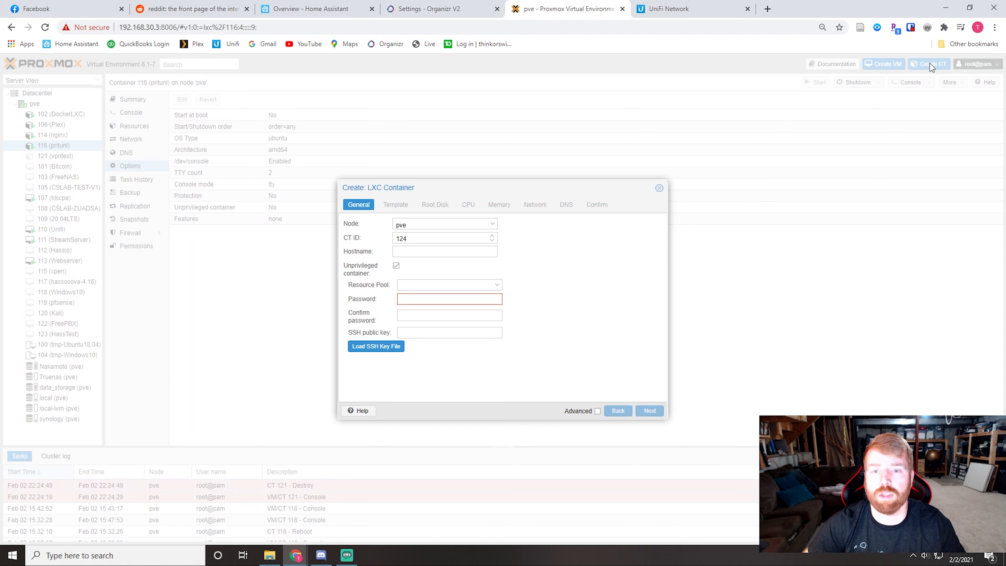
click(430, 252)
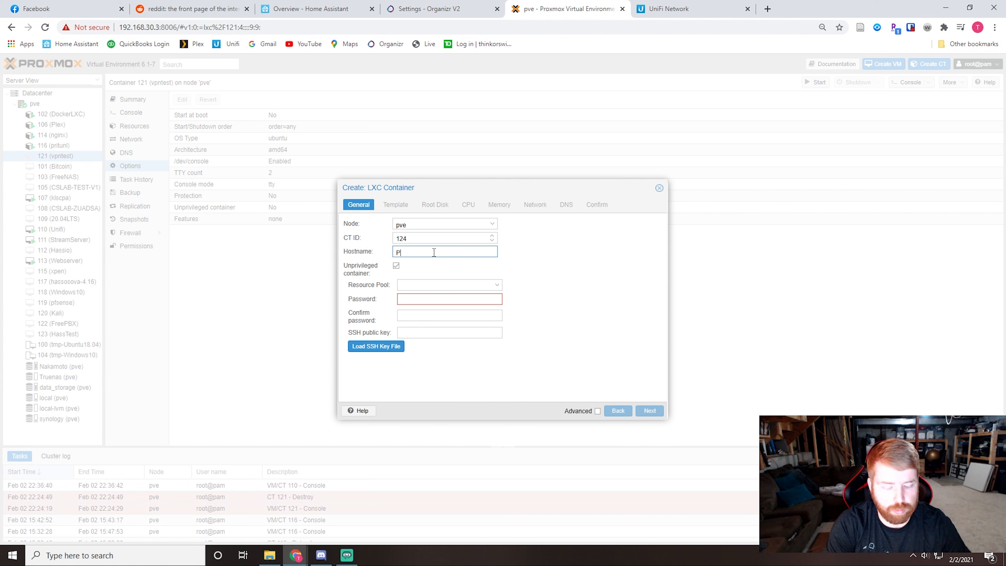
text(pritunlvideo)
key(Tab)
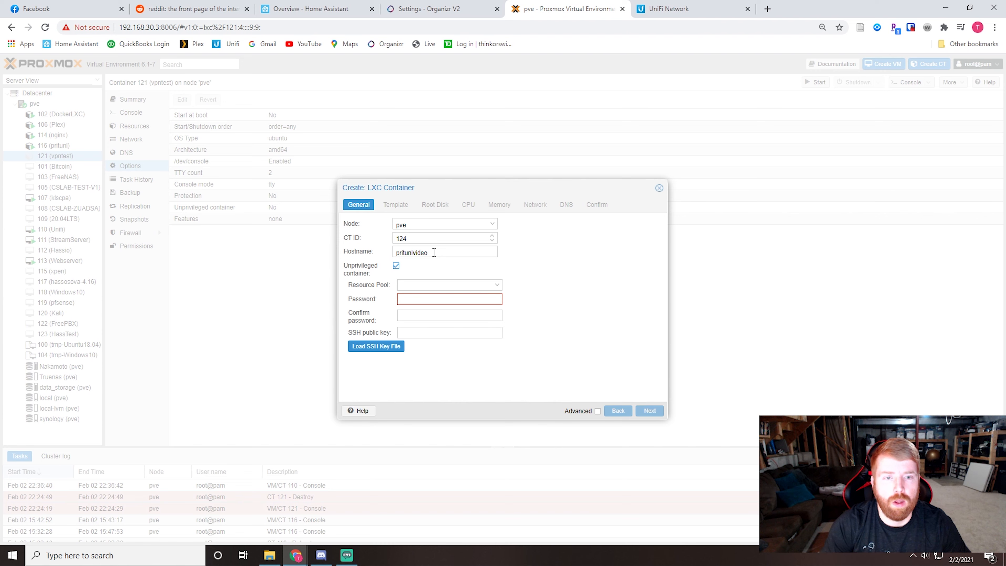
click(397, 265)
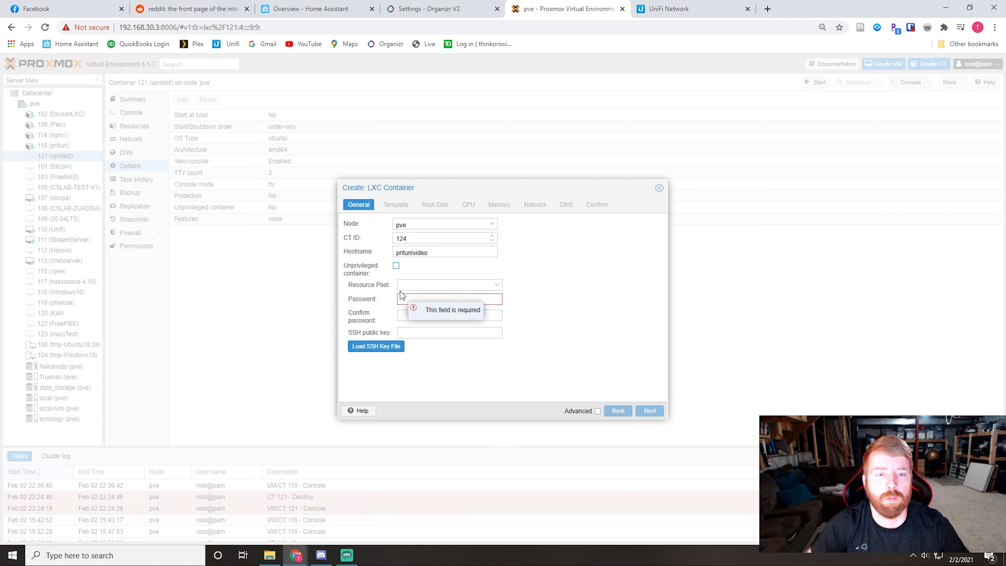
Step: Enter and confirm the container's root password, and proceed to the template settings
click(415, 301)
text(•••)
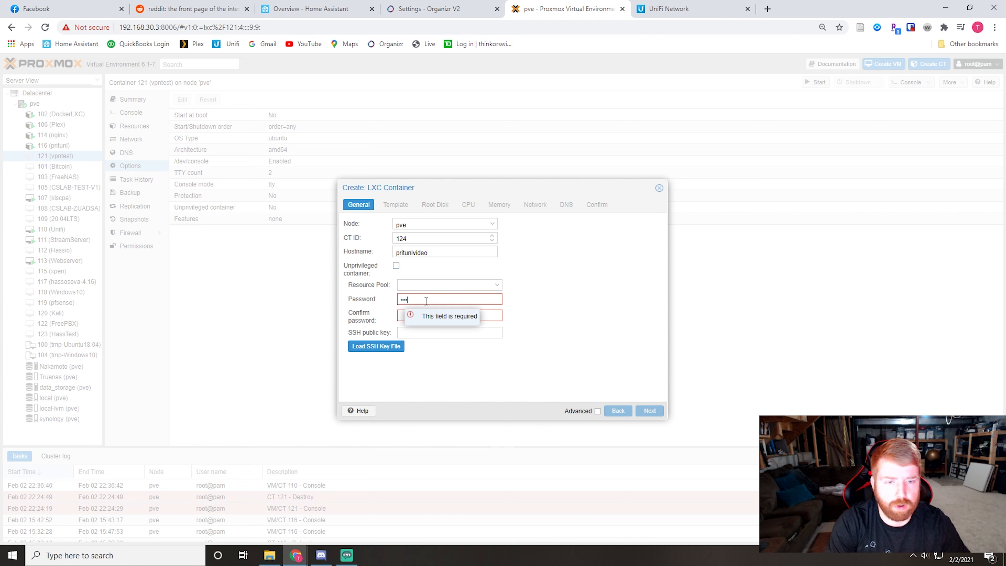
text(•••••)
key(Tab)
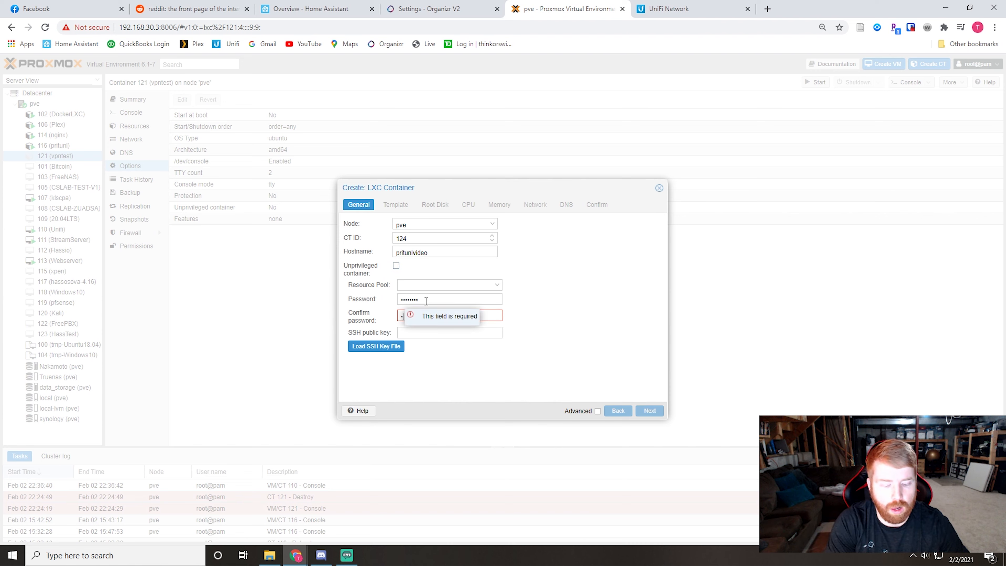
text(••••••••)
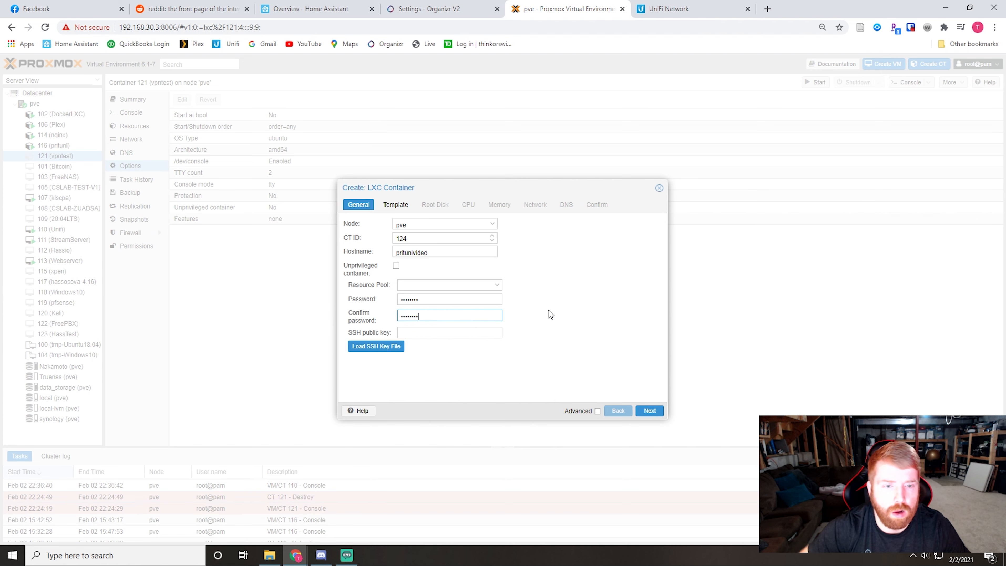
click(649, 411)
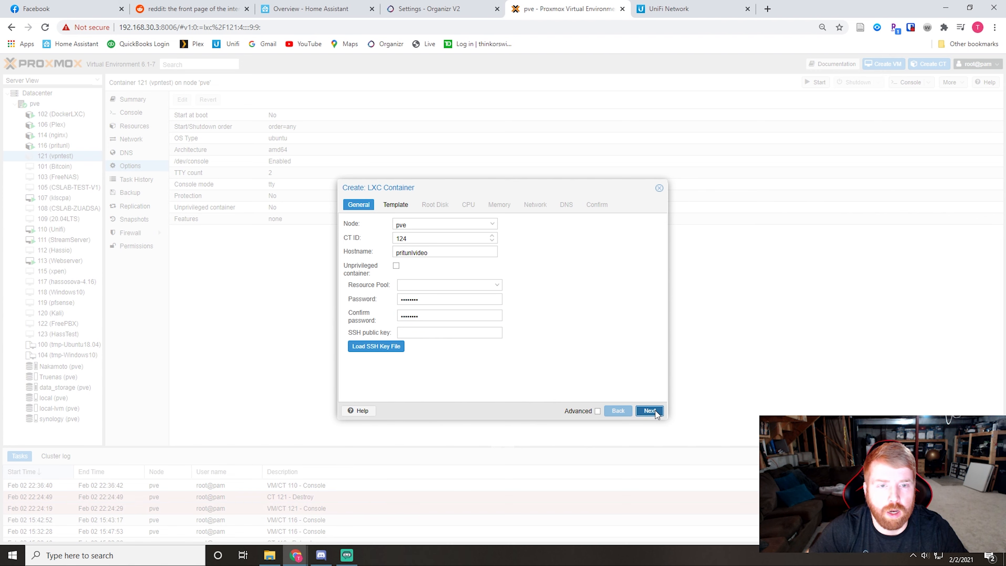
Step: Choose the ubuntu-18.04-standard_18.04.1-1_amd64.tar.gz template from the synology storage for the container
click(492, 224)
click(428, 277)
click(479, 239)
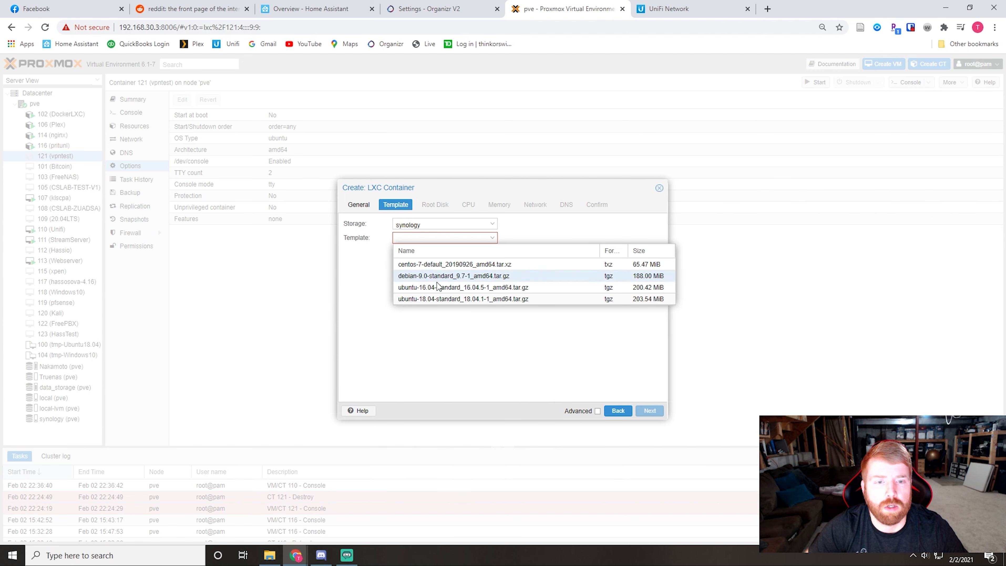
click(436, 300)
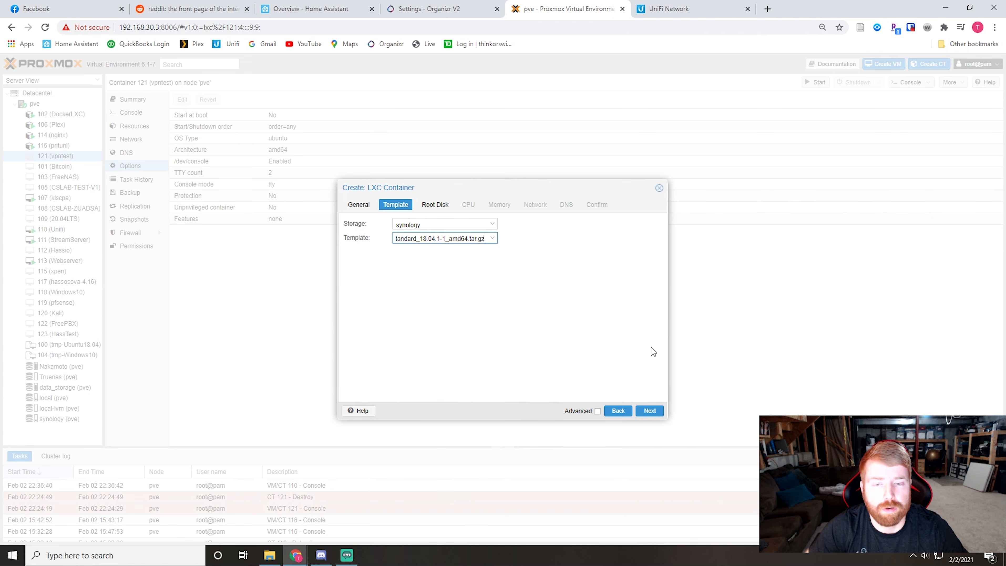
click(649, 410)
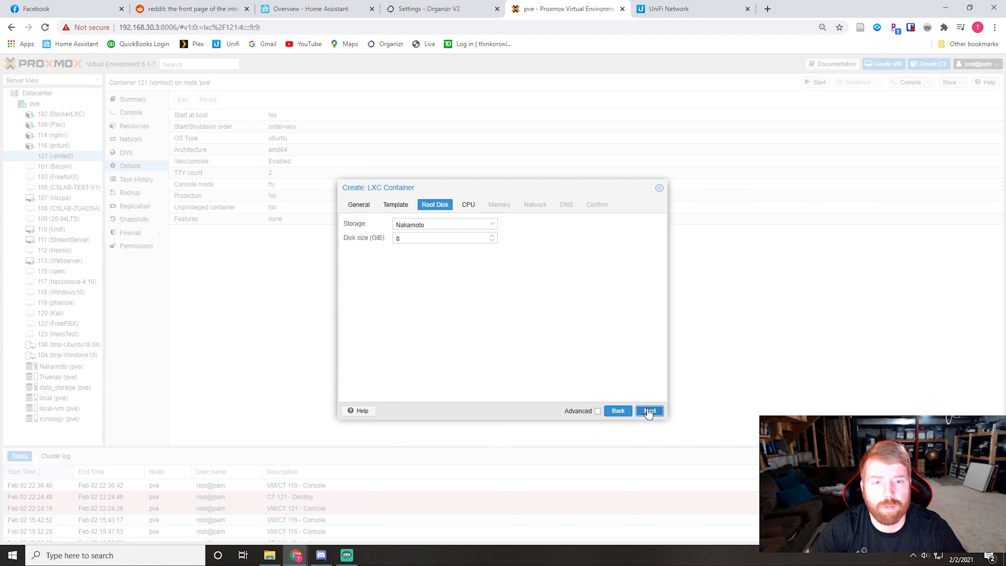
Step: Place the container's root disk on data_storage with a size of 15 GiB
click(491, 224)
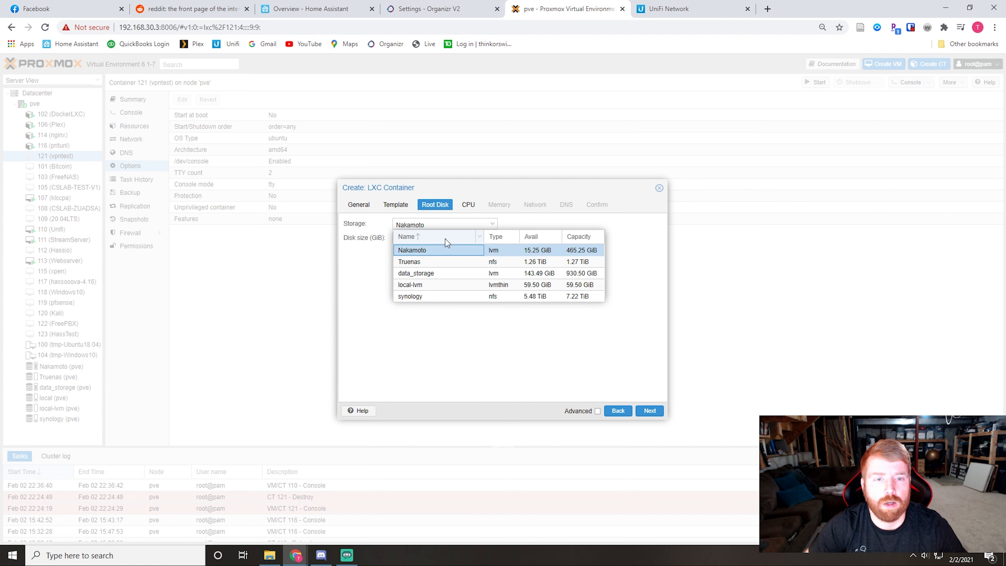
click(427, 274)
double_click(424, 239)
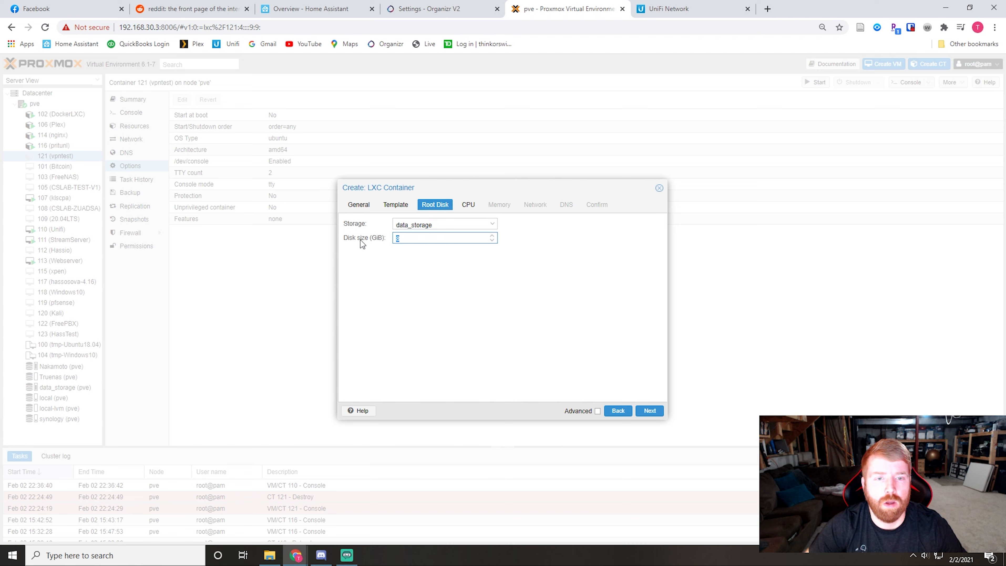
text(15)
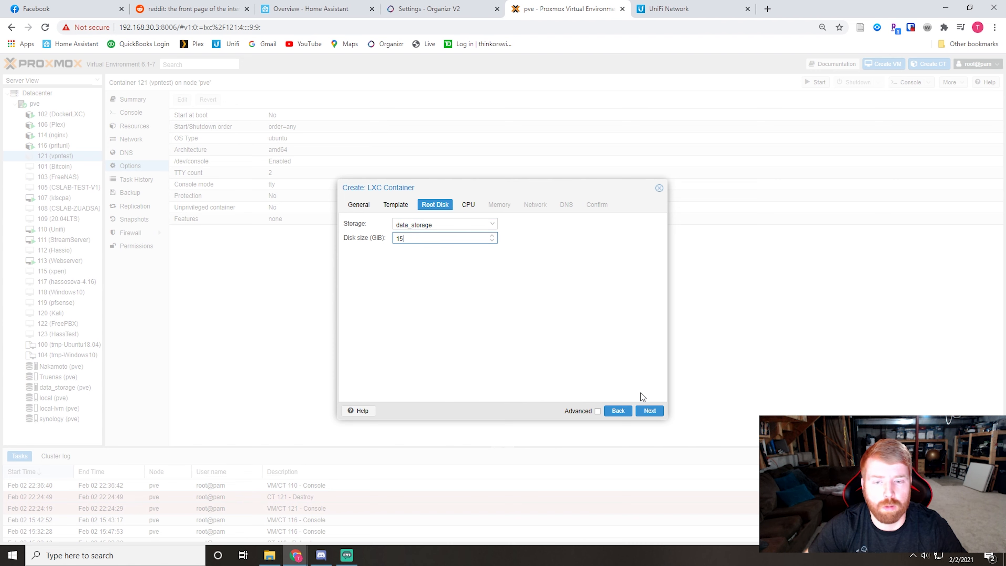
click(650, 413)
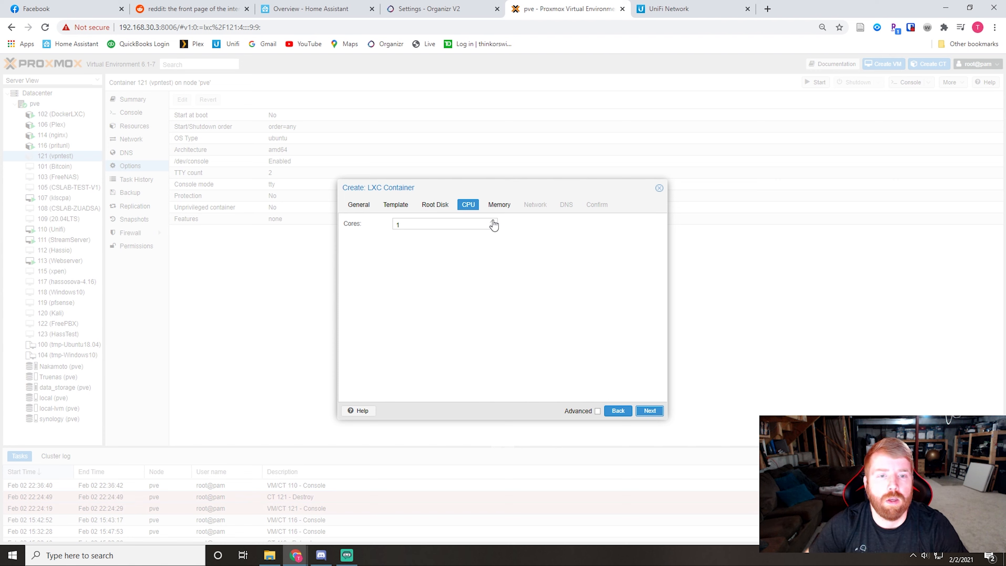
Step: Allocate 2 CPU cores and 2048 MiB of memory to the container
click(649, 411)
drag(444, 225, 376, 227)
text(2048)
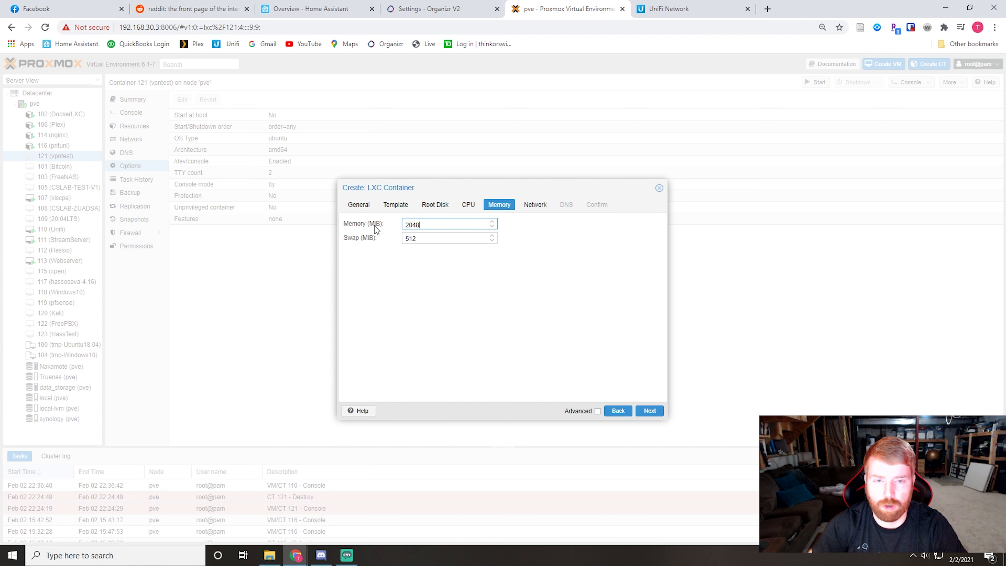
click(650, 410)
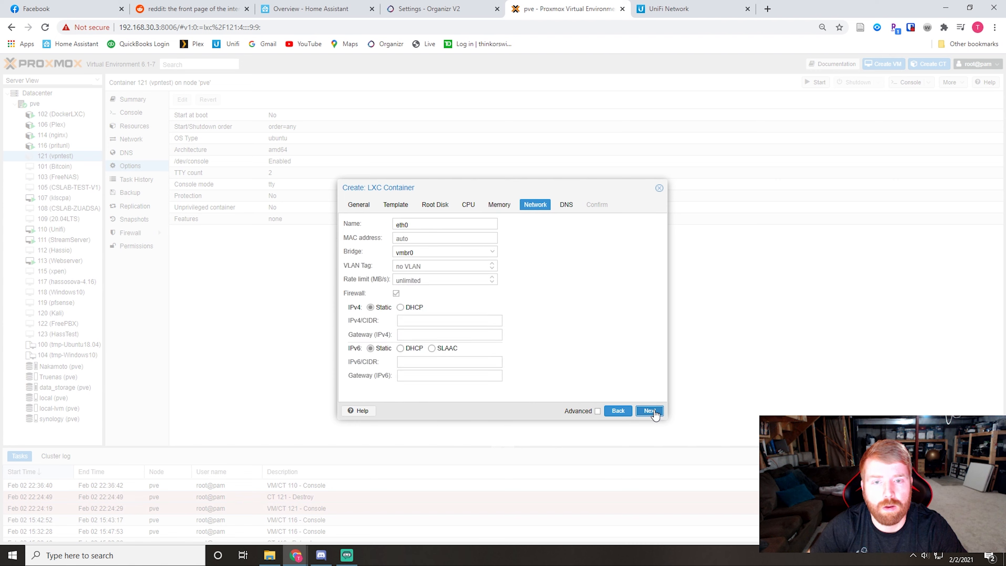
Step: Set the container's IPv4 configuration to DHCP and keep the host settings for DNS
click(401, 308)
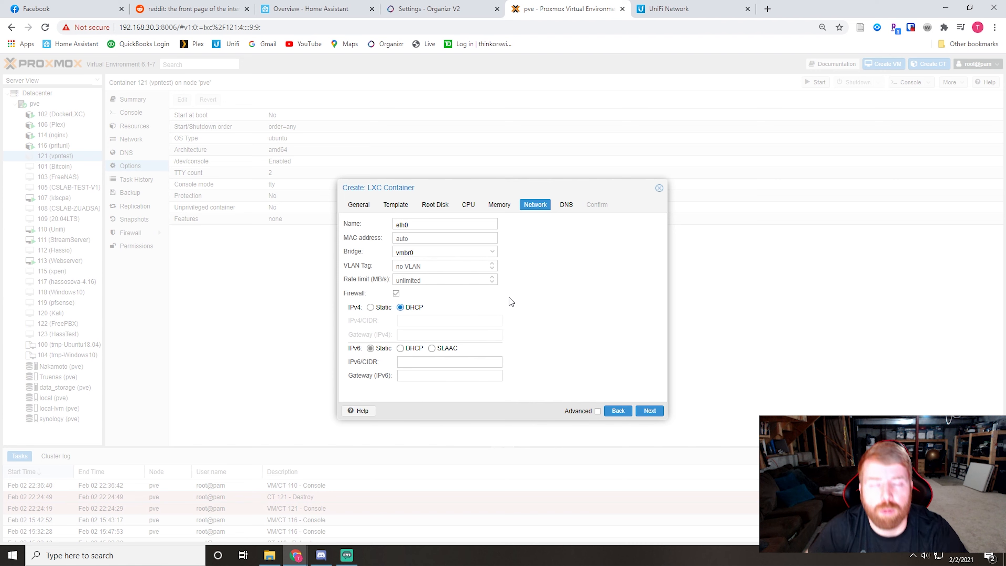
click(650, 410)
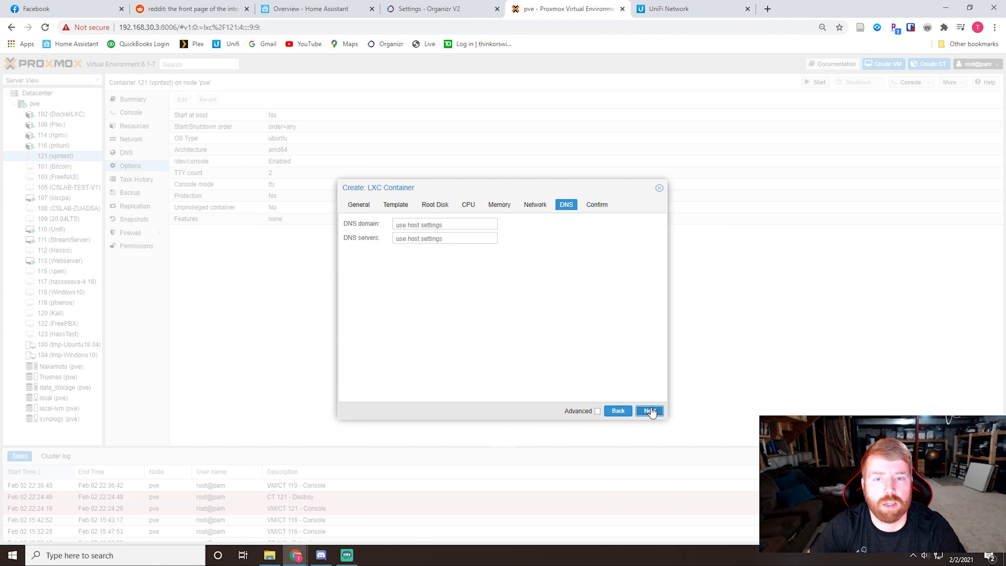
click(650, 411)
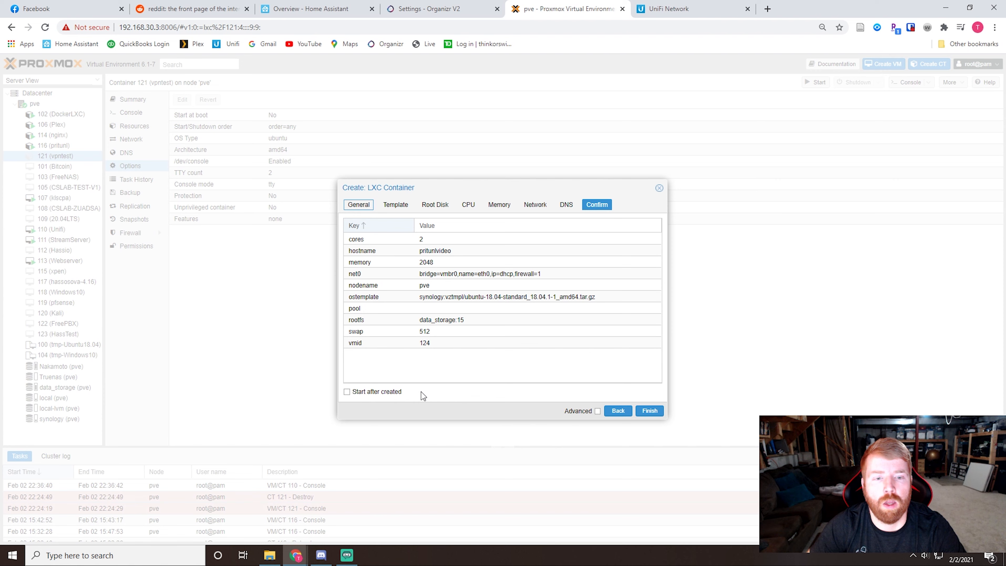
Step: Create the container with the start-after-creation option enabled, and close the task viewer once the creation task completes
click(403, 392)
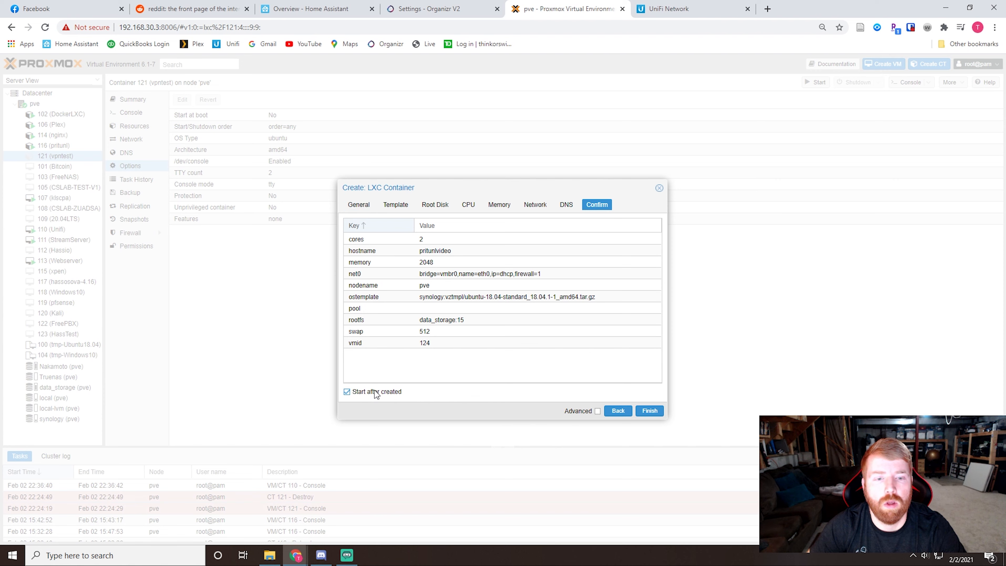
click(649, 411)
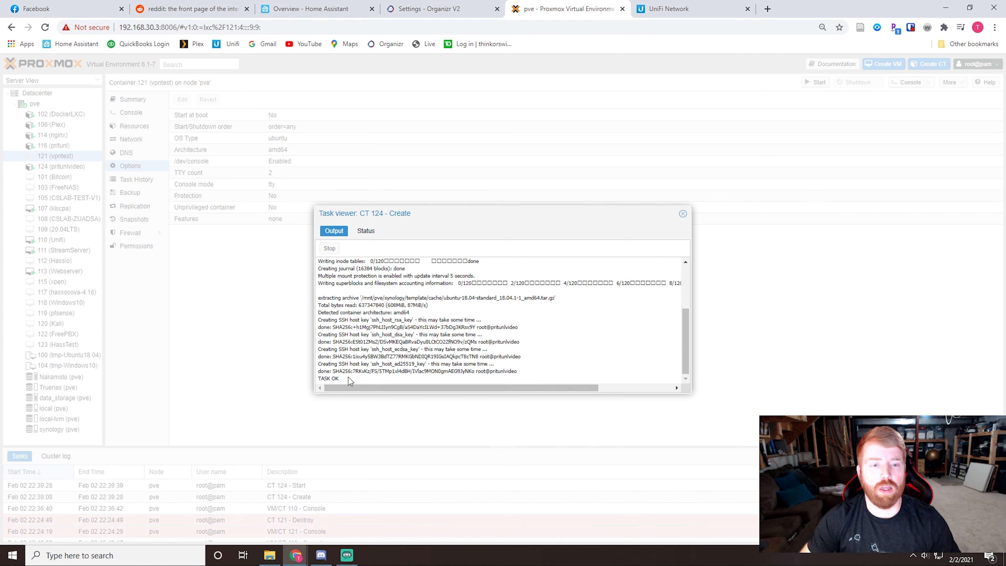
drag(350, 380, 318, 383)
click(336, 380)
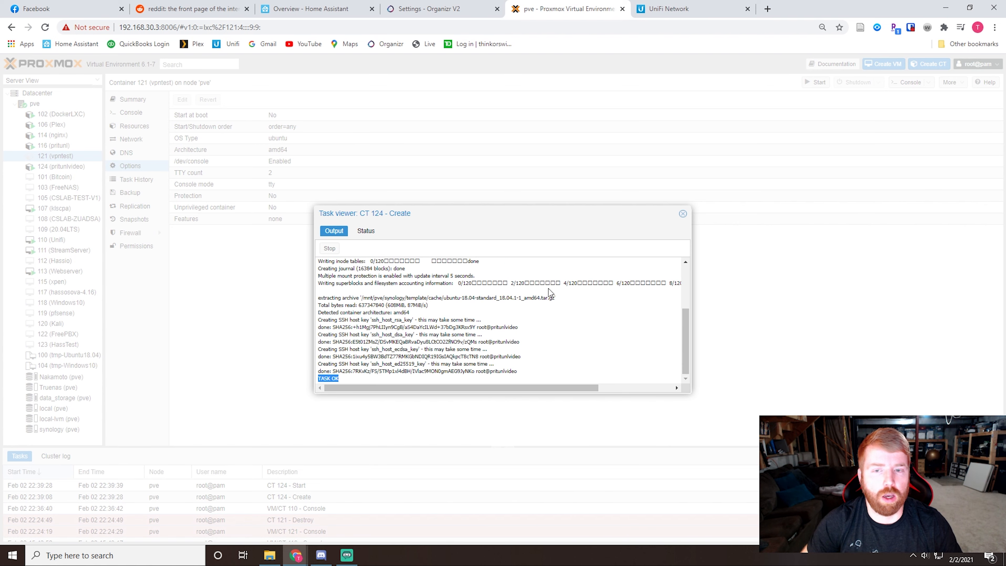
click(683, 214)
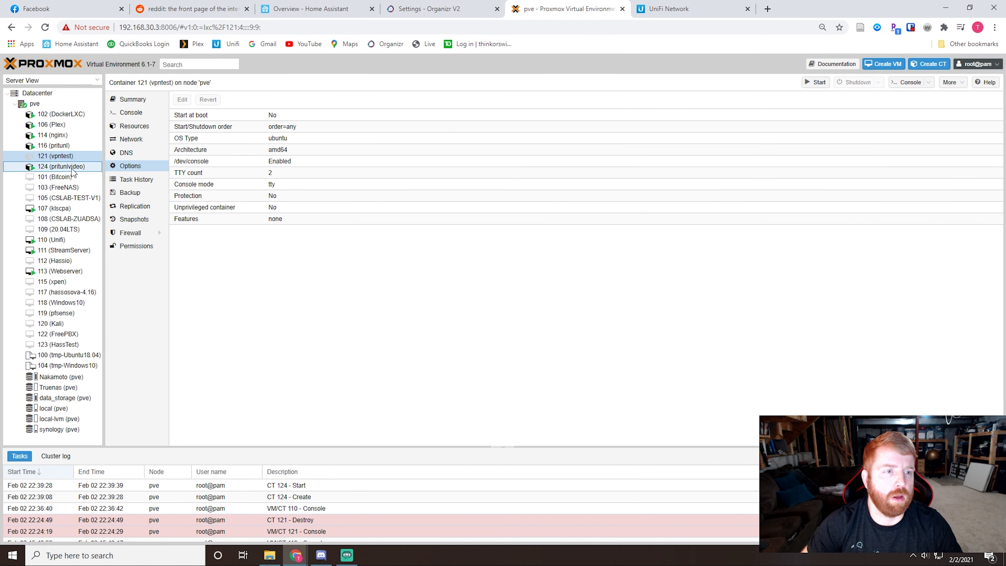
Step: Open the console of container 124 (pritunlvideo) and log in as root with the account password
click(64, 166)
click(131, 113)
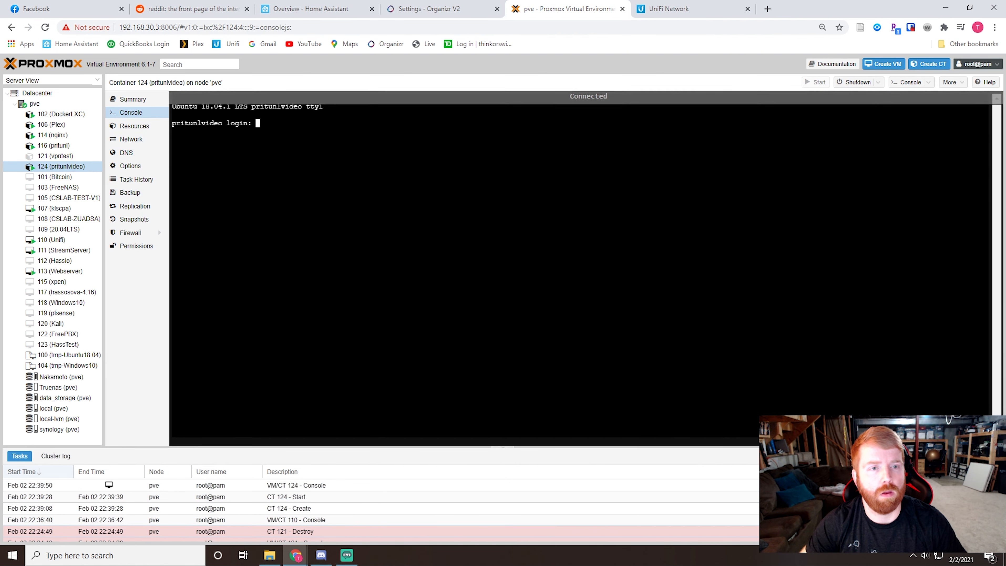
text(root)
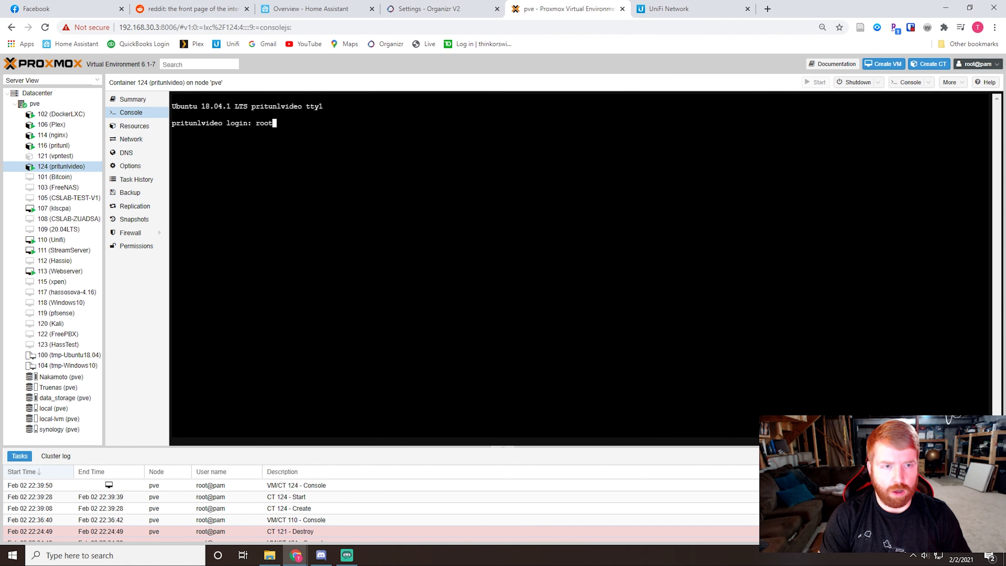
key(Return)
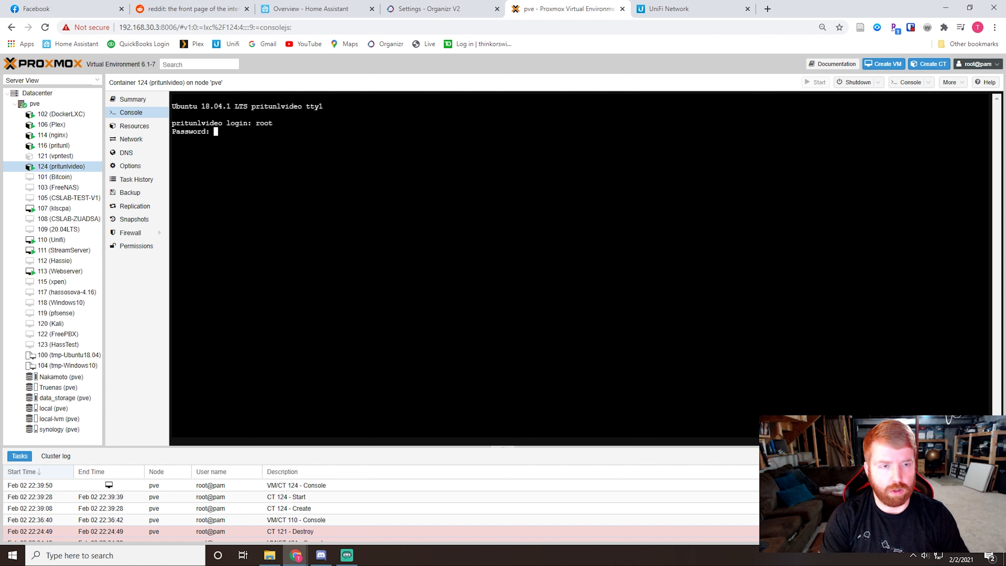
key(Return)
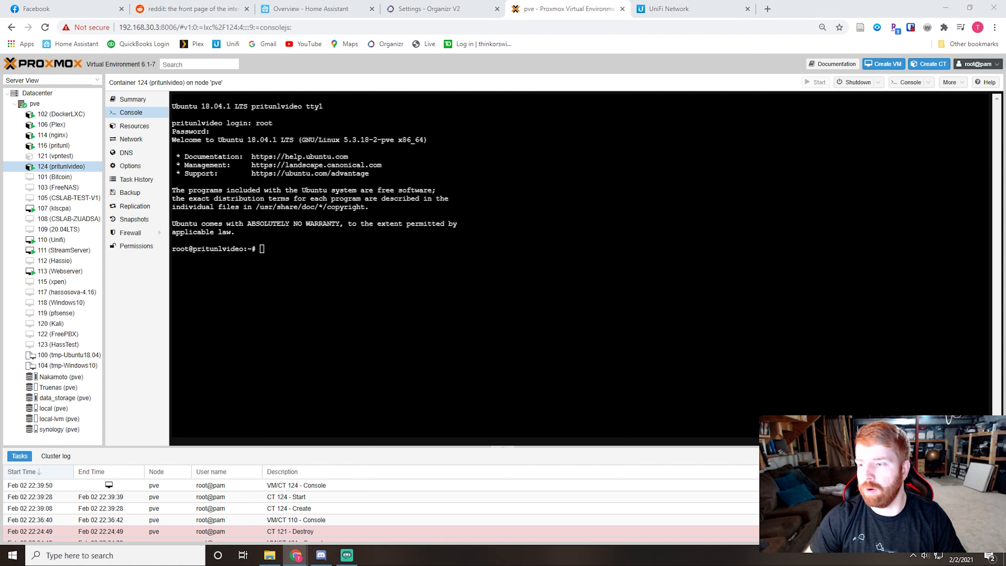
Step: Run apt upgrade in the pritunlvideo container's console
key(alt+Tab)
text(aptu)
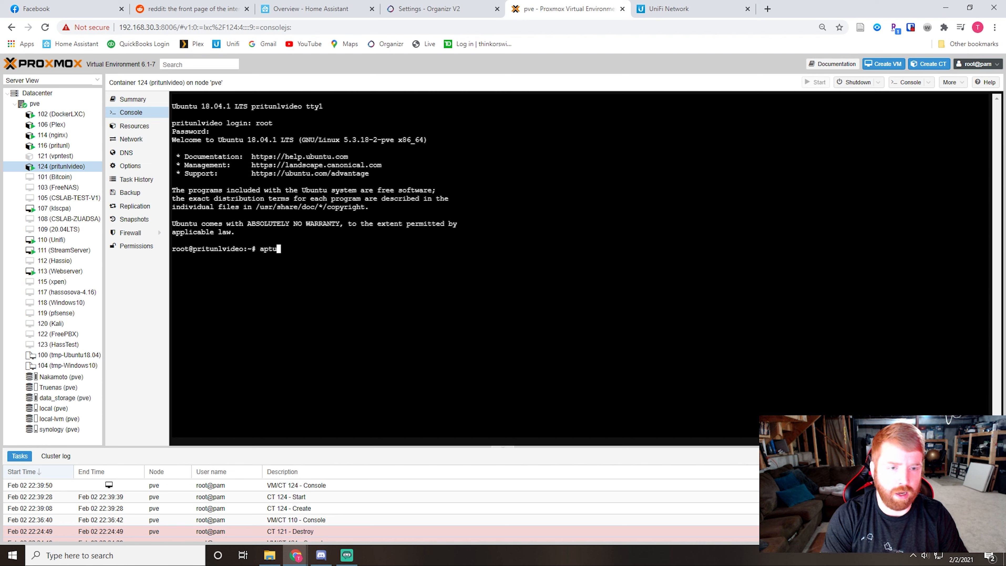
key(BackSpace)
text(upgrade)
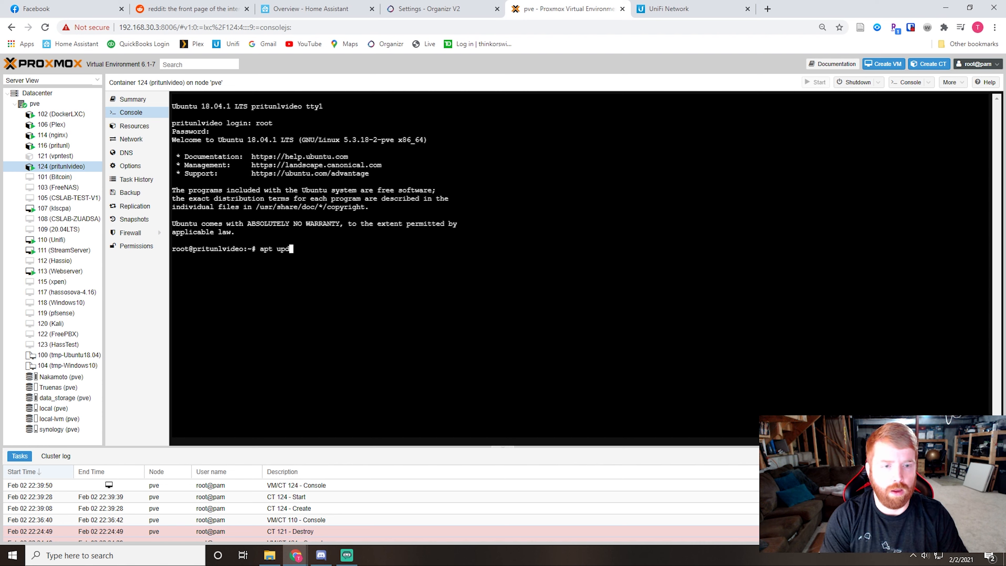
key(Return)
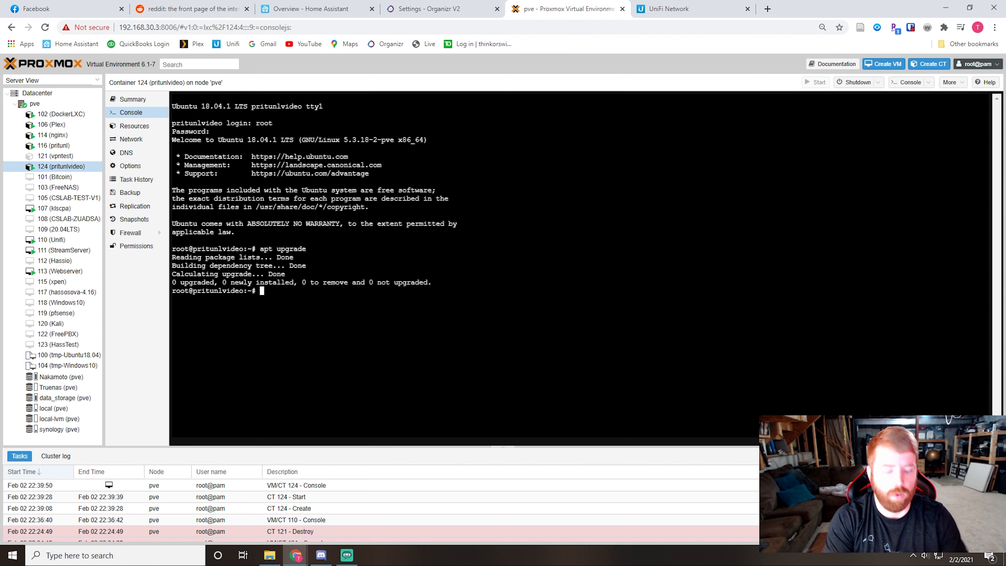
Step: Refresh the package lists with apt update and upgrade all packages with apt upgrade -y
text(apt update)
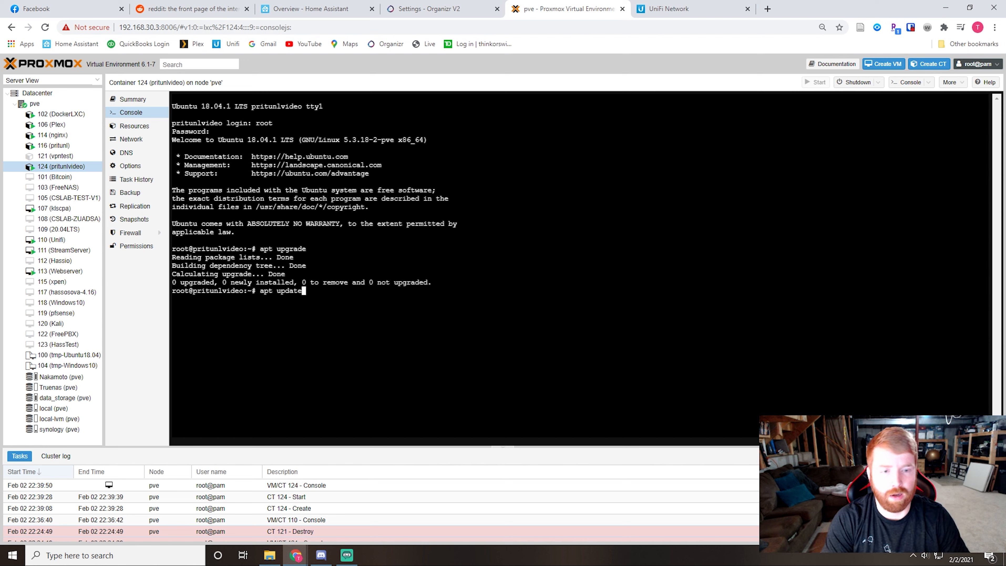
key(Return)
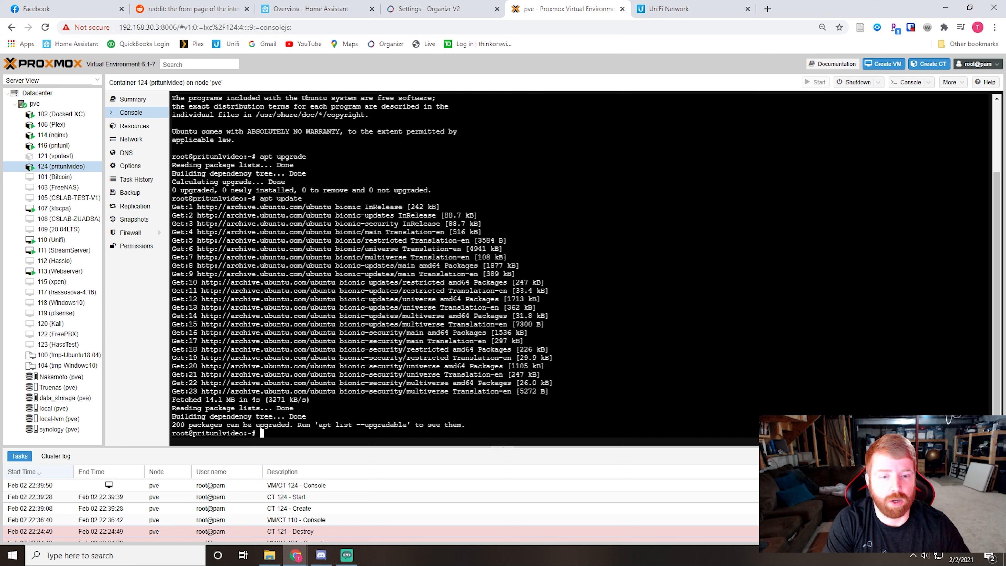
text(apt upgrae)
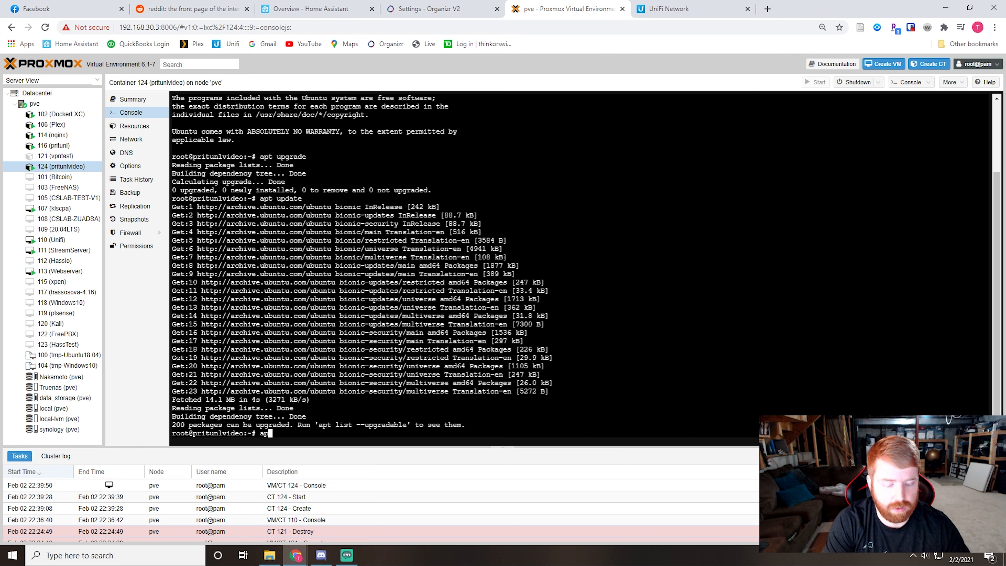
text(e -y)
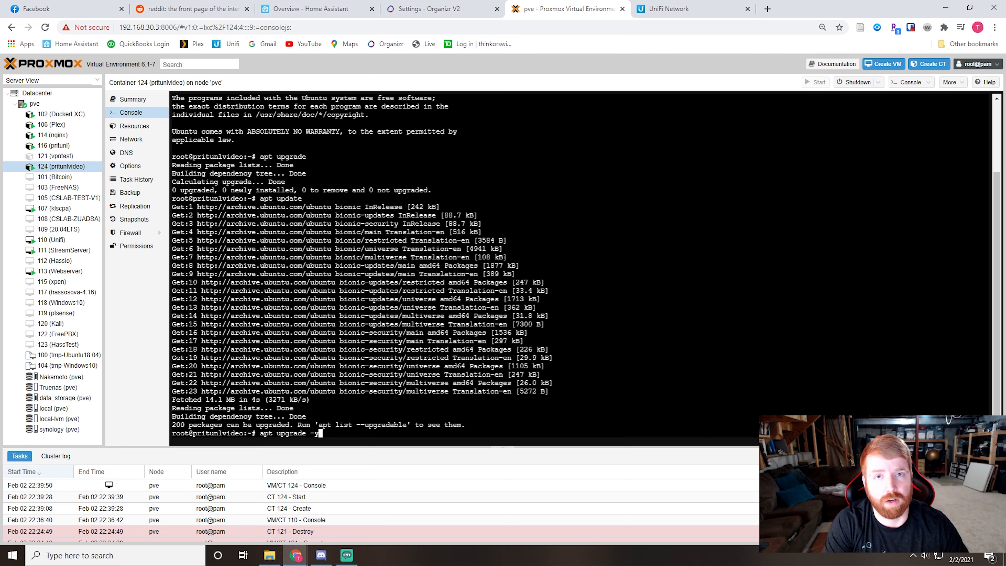
key(Return)
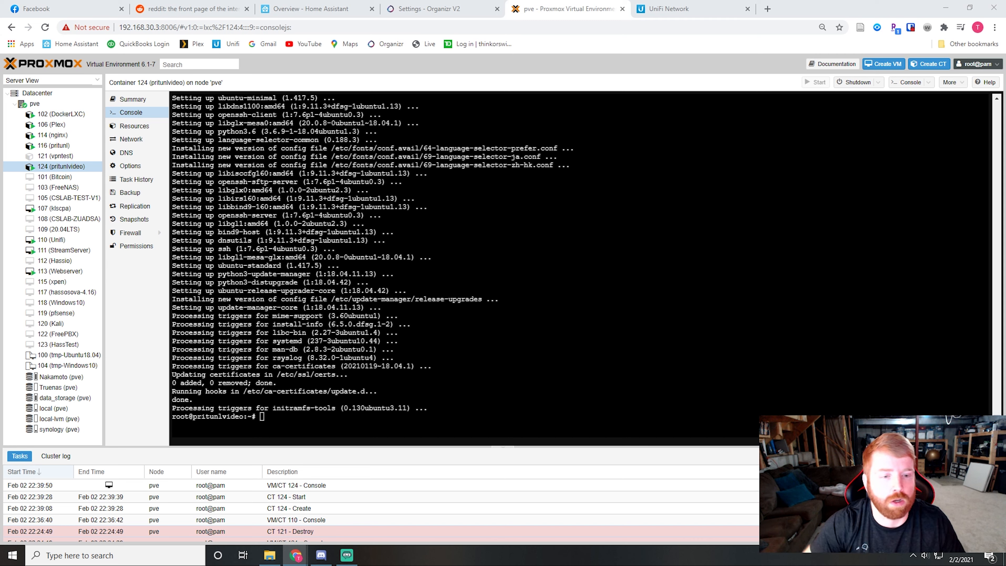
right_click(284, 417)
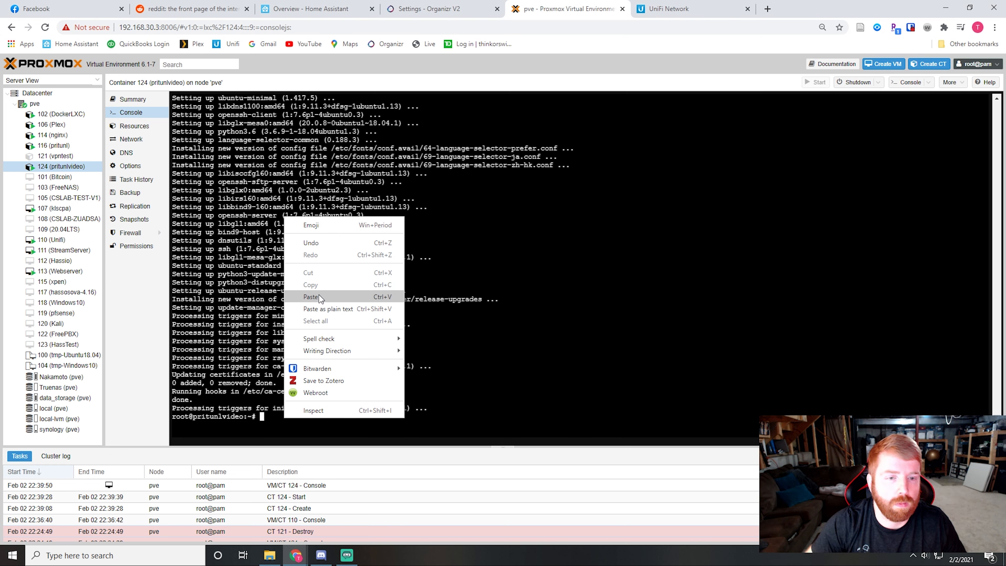
click(311, 297)
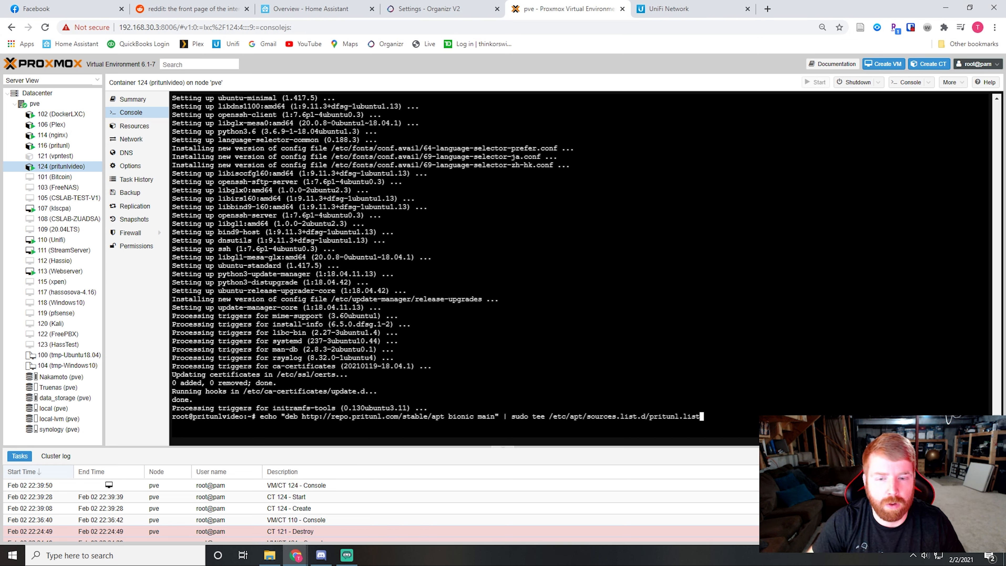
key(Return)
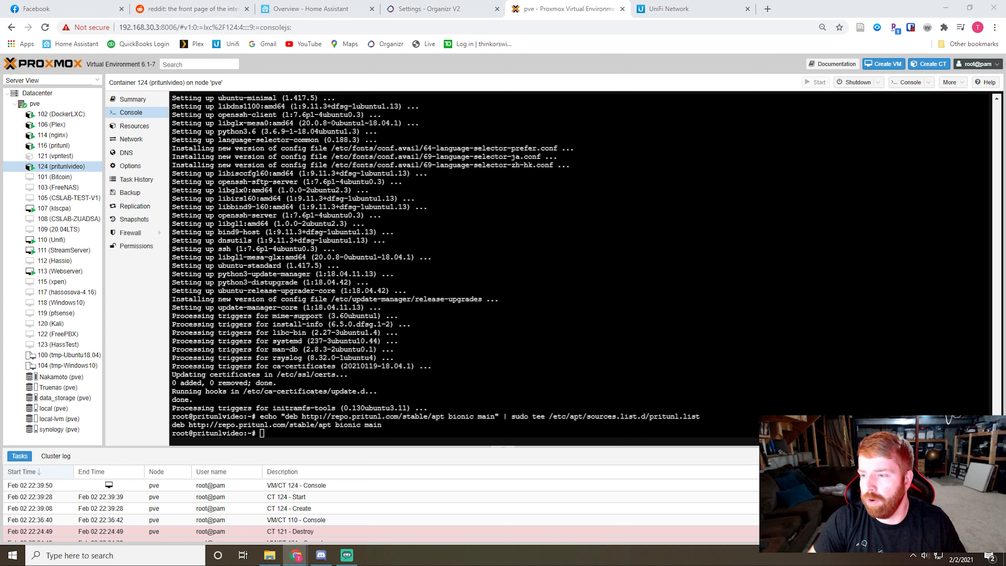
right_click(268, 231)
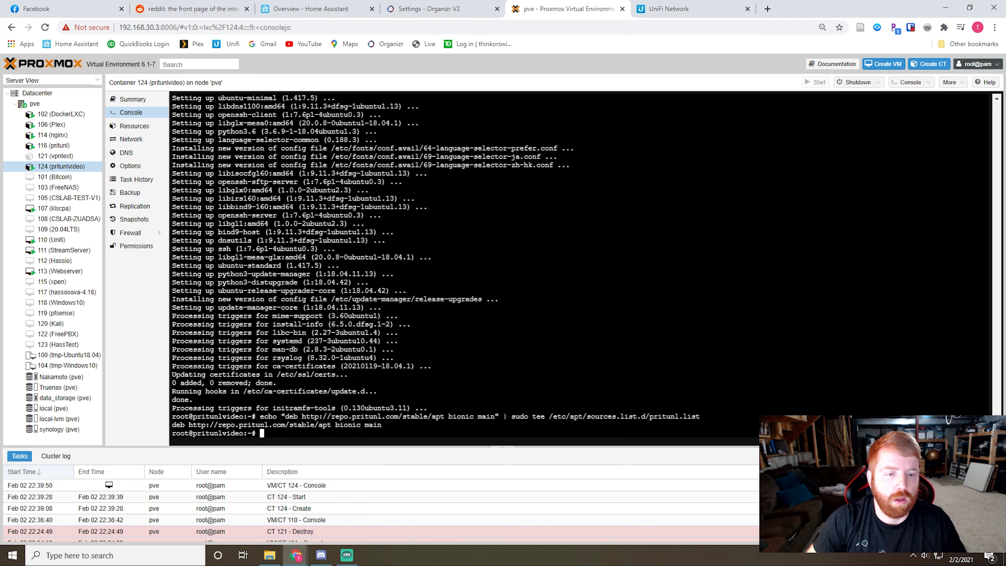
click(294, 310)
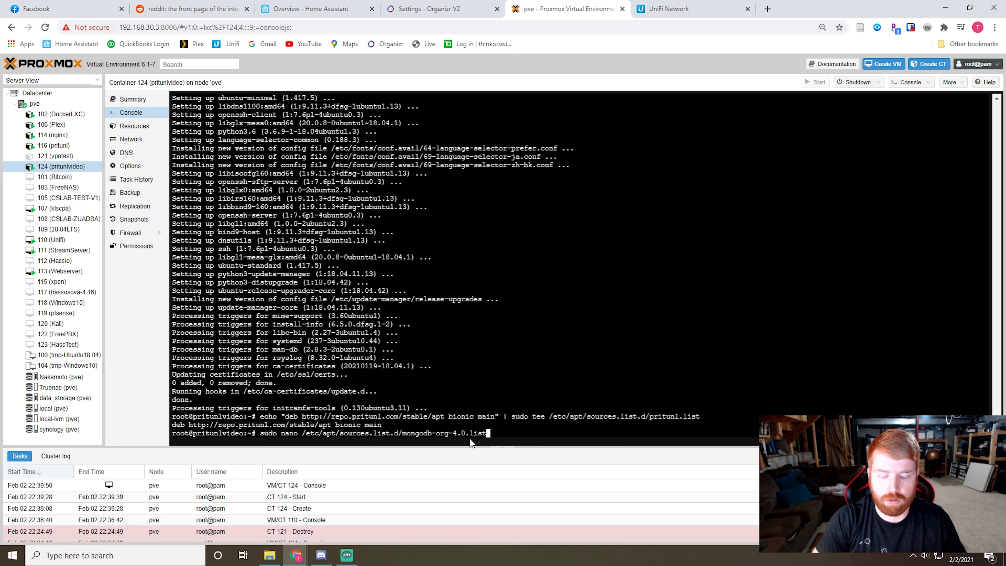
key(Return)
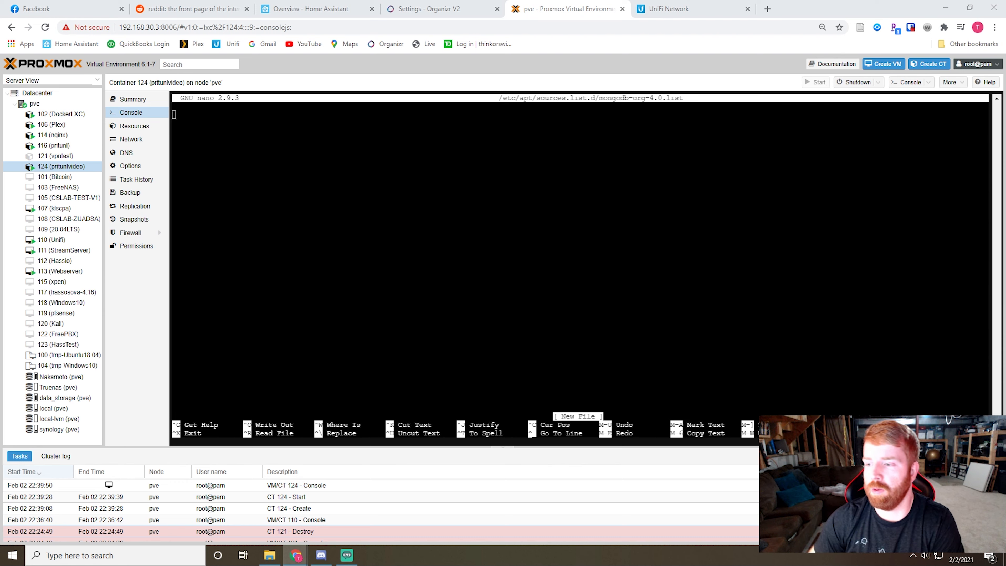
right_click(235, 125)
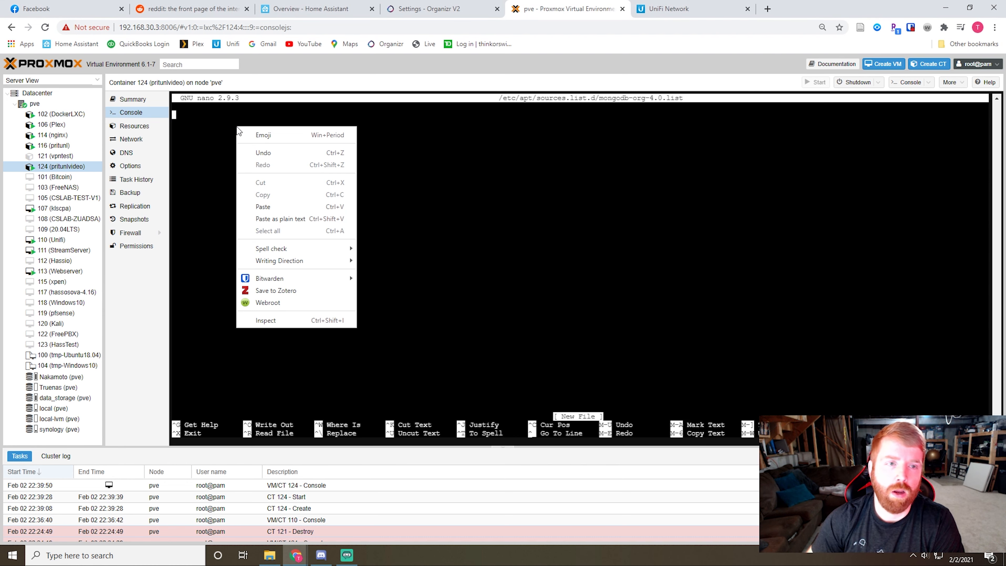
click(275, 208)
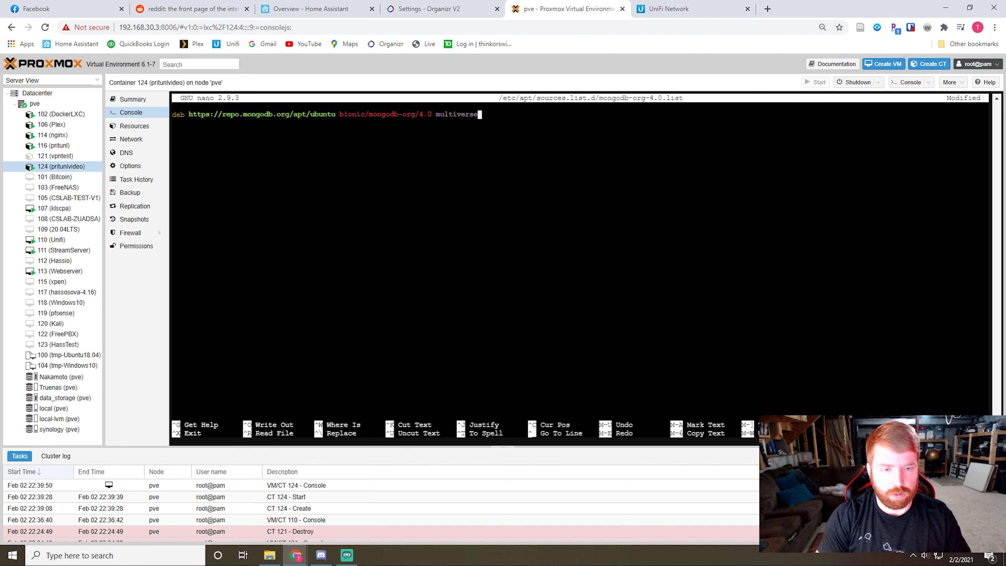
key(ctrl+o)
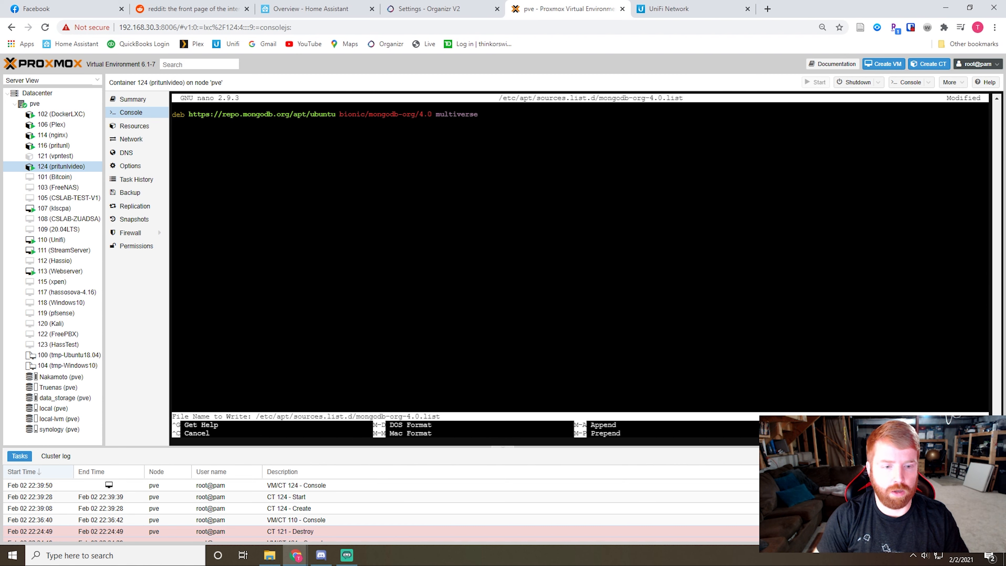
key(Return)
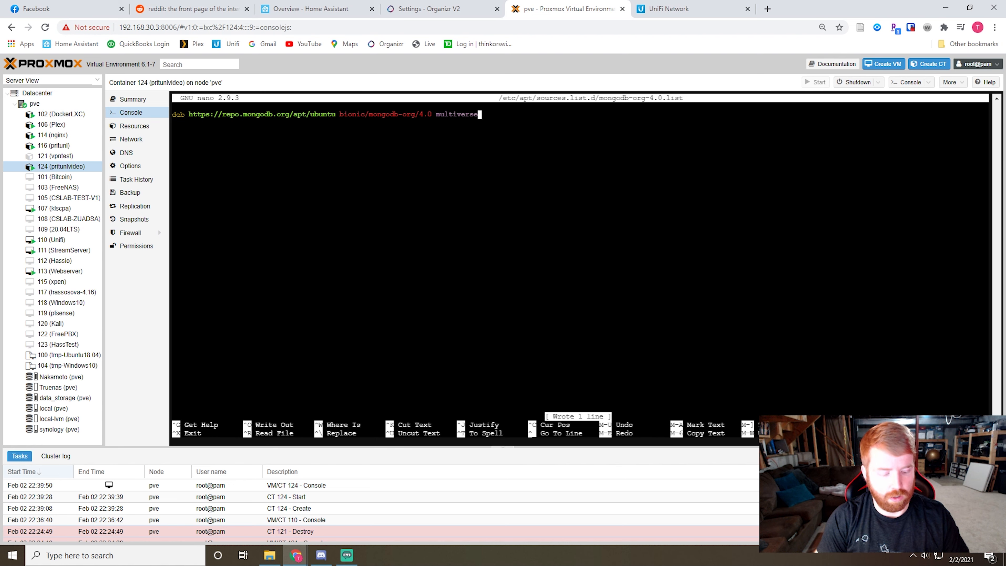
key(ctrl+x)
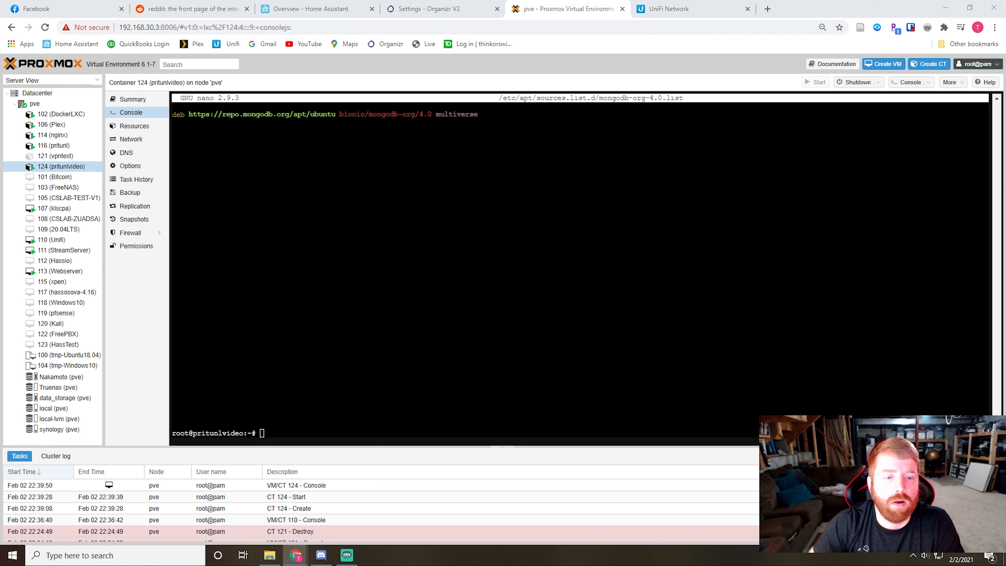
Step: Try to import the MongoDB signing key 9DA31620334BD75D9DCB49F368818C72E52529D4 from hkp://keyserver.ubuntu.com with sudo apt-key adv
right_click(269, 438)
click(304, 314)
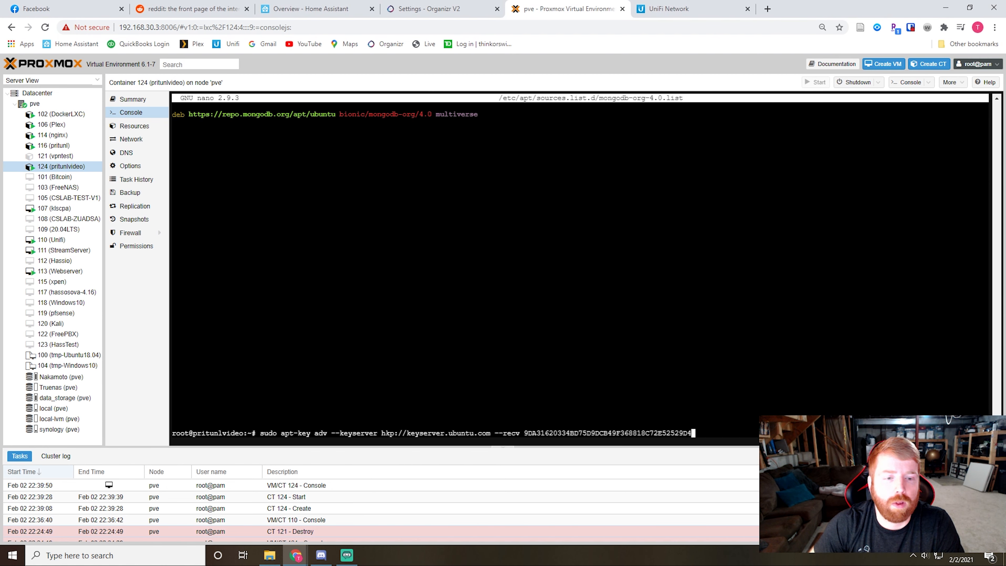
key(Return)
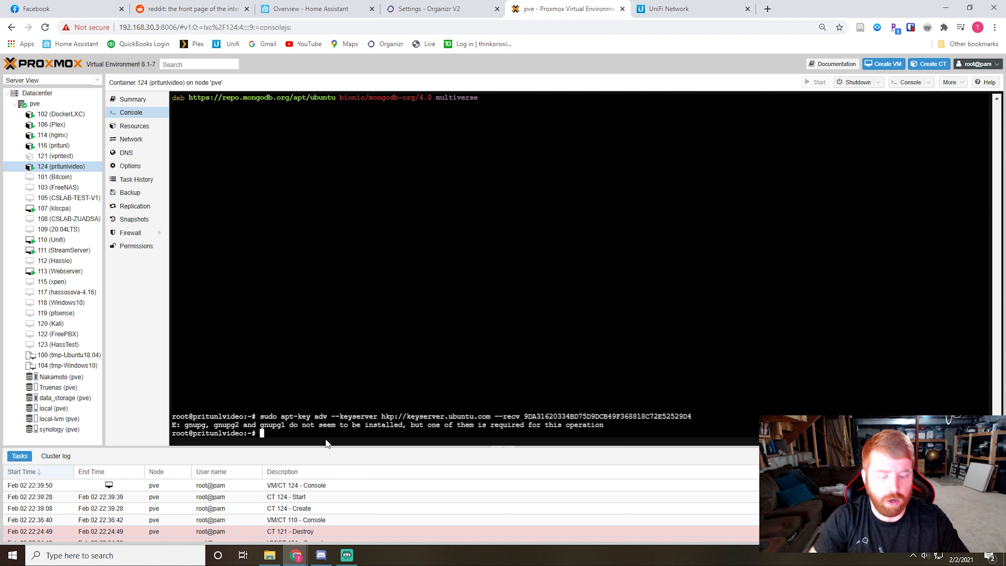
Step: Install the gnupg2 package with apt and accept the installation of its additional packages
text(apt install gnup)
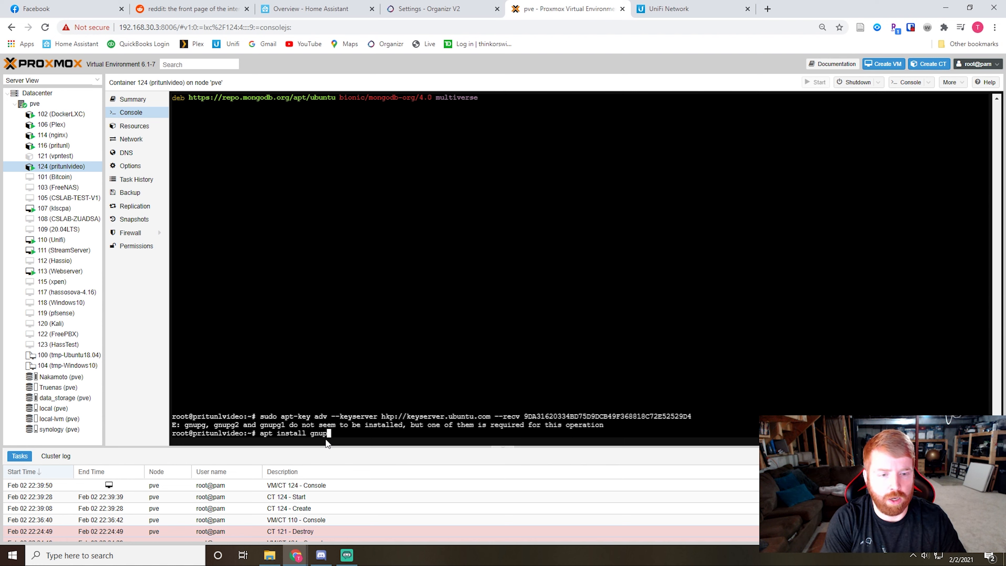
text(g2)
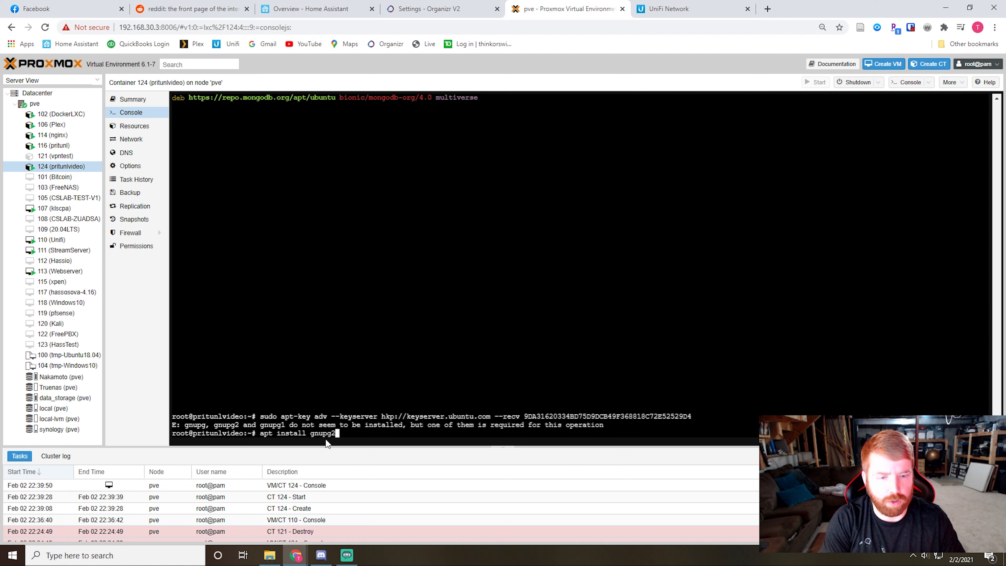
key(Return)
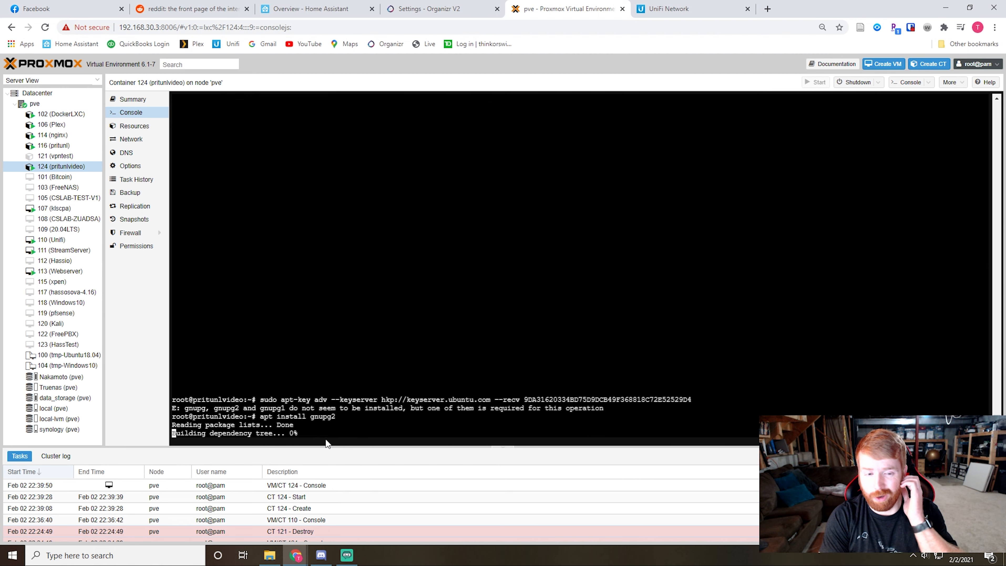
text(y)
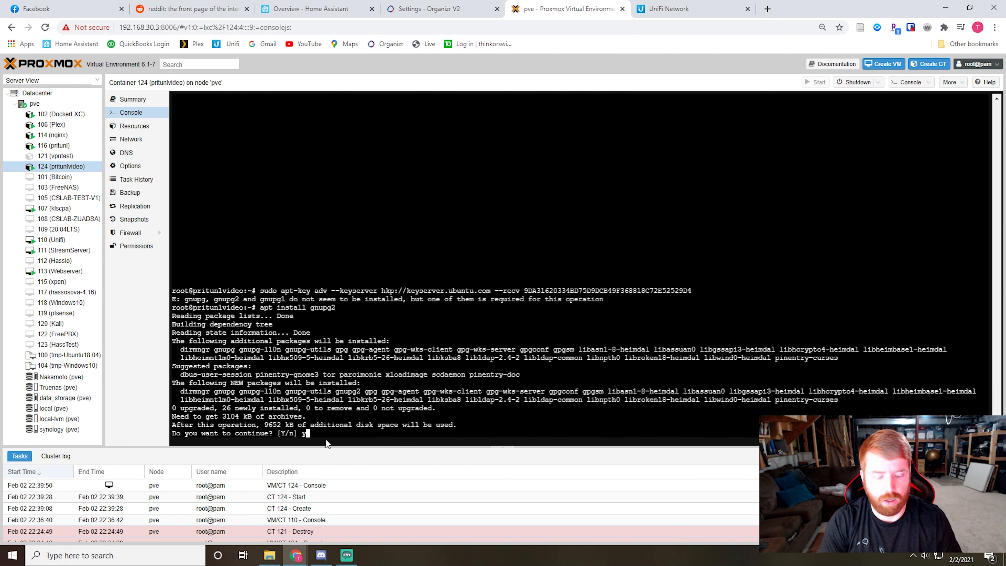
key(Return)
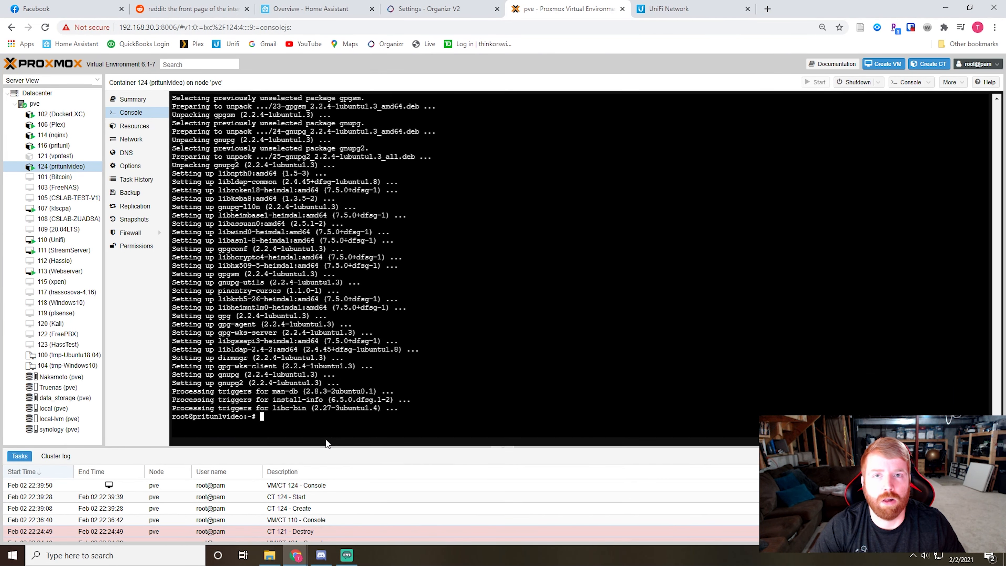
Step: Import the MongoDB key 9DA31620334BD75D9DCB49F368818C72E52529D4 and the Pritunl key 7568D9BB55FF9E5287D586017AE645C0CF8E292A from hkp://keyserver.ubuntu.com with sudo apt-key adv
key(ctrl+v)
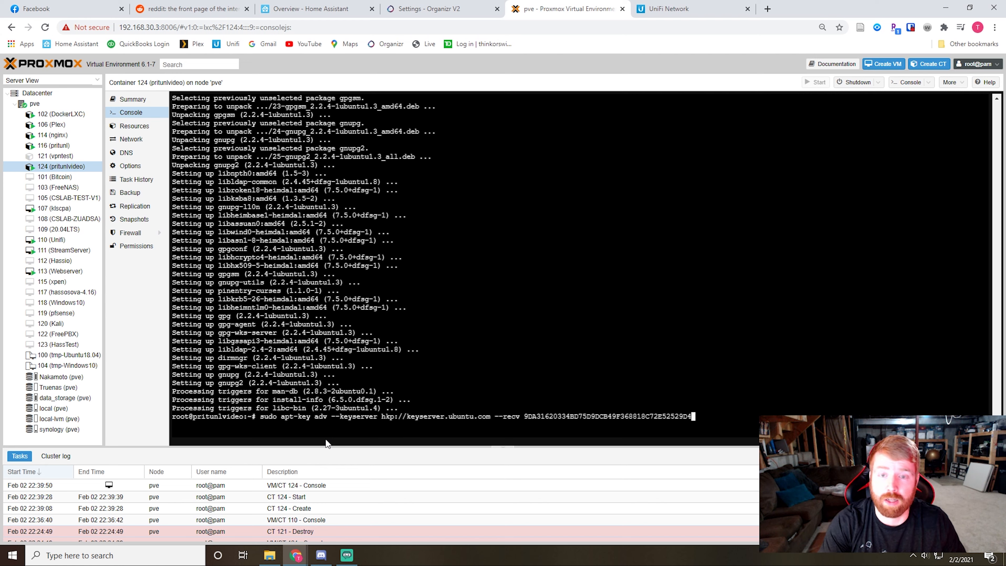
key(Return)
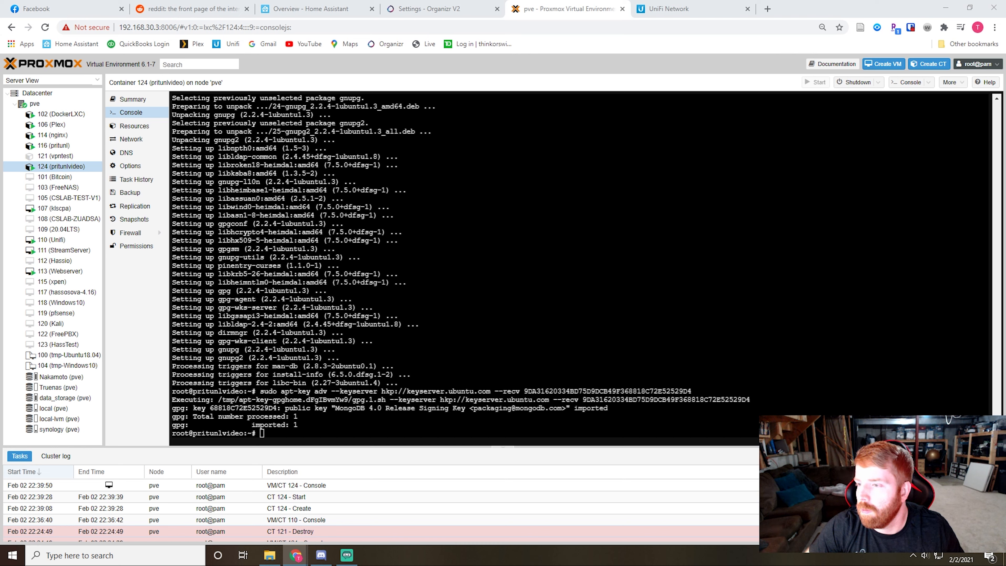
right_click(279, 228)
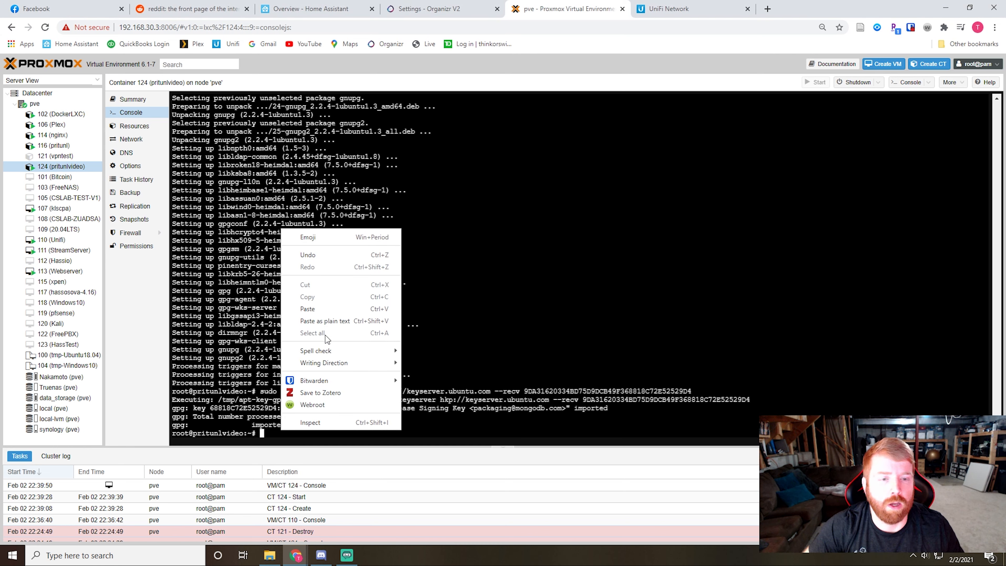
click(325, 309)
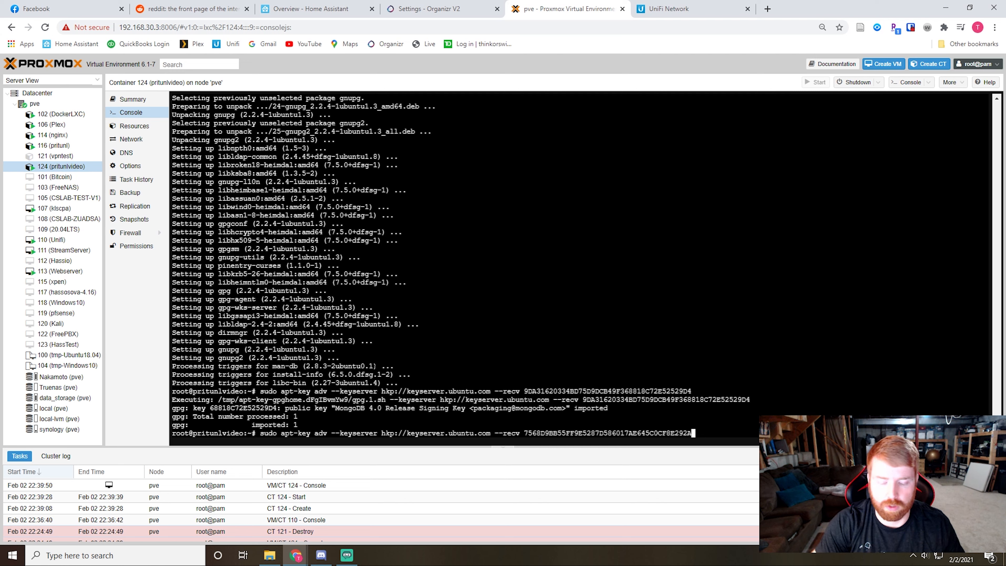
key(Return)
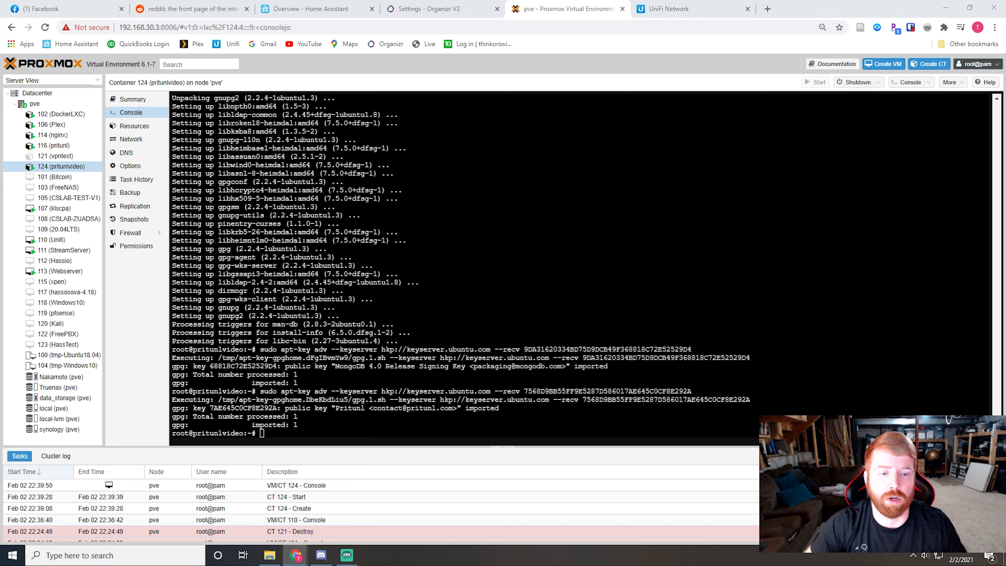
Step: Run sudo apt update to load the package lists from the added Pritunl and MongoDB repositories
right_click(274, 230)
click(314, 322)
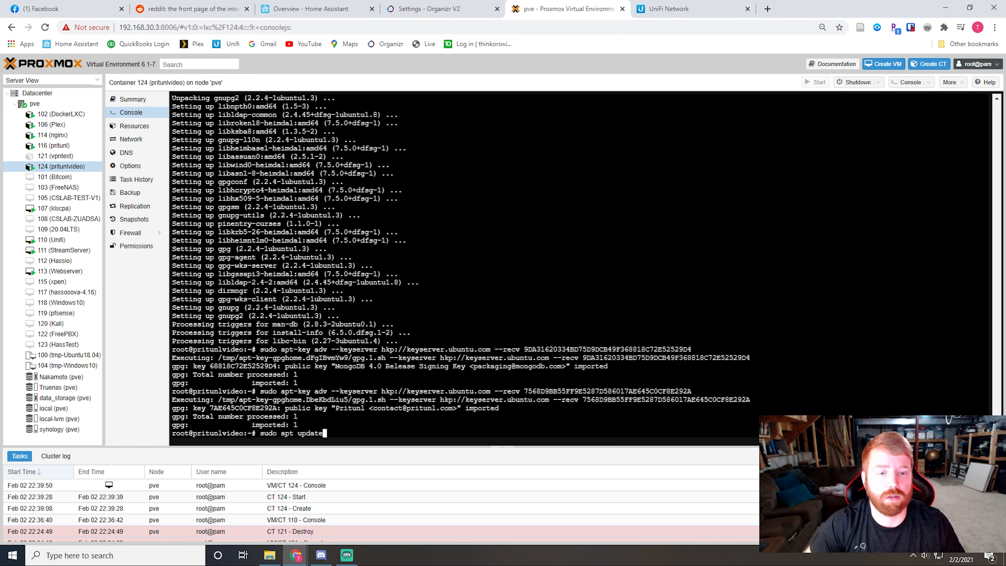
key(Up)
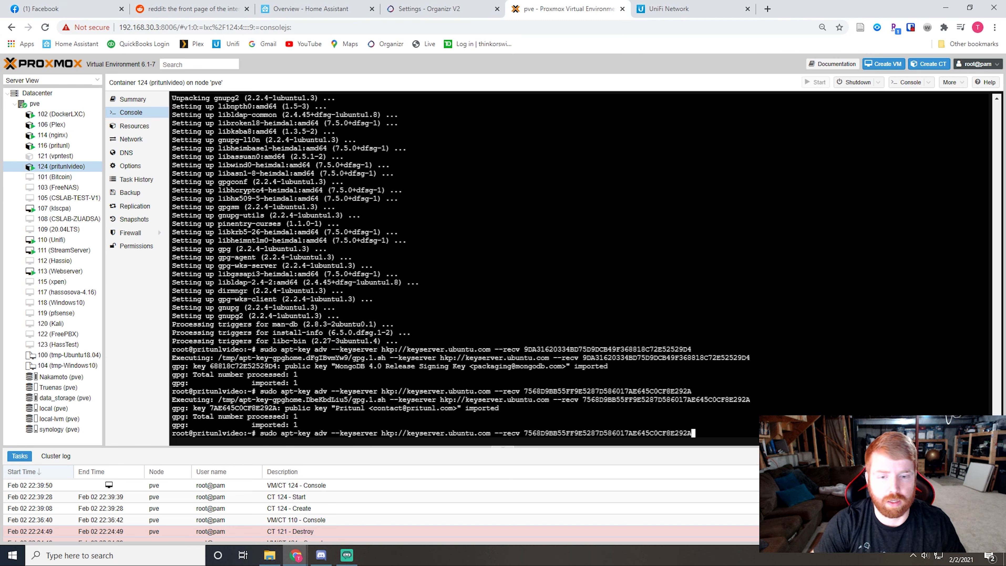
key(Down)
key(Return)
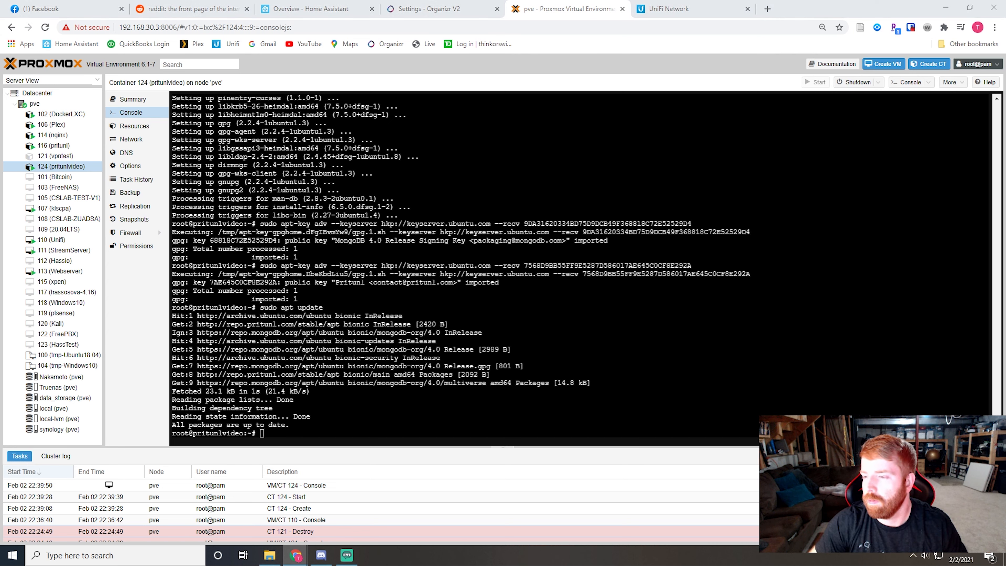
Step: Install the pritunl and mongodb-server packages with sudo apt --assume-yes install
right_click(277, 434)
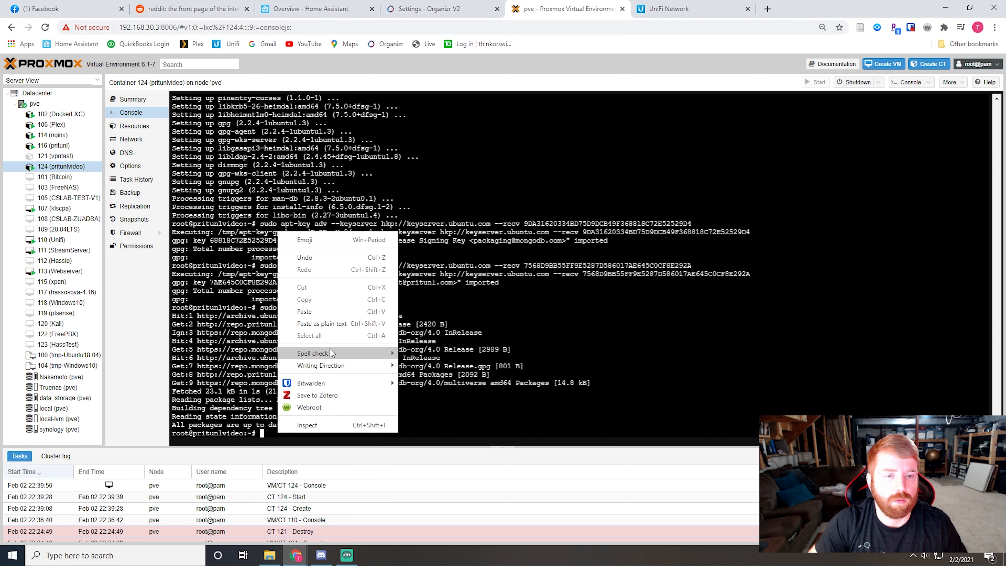
click(301, 315)
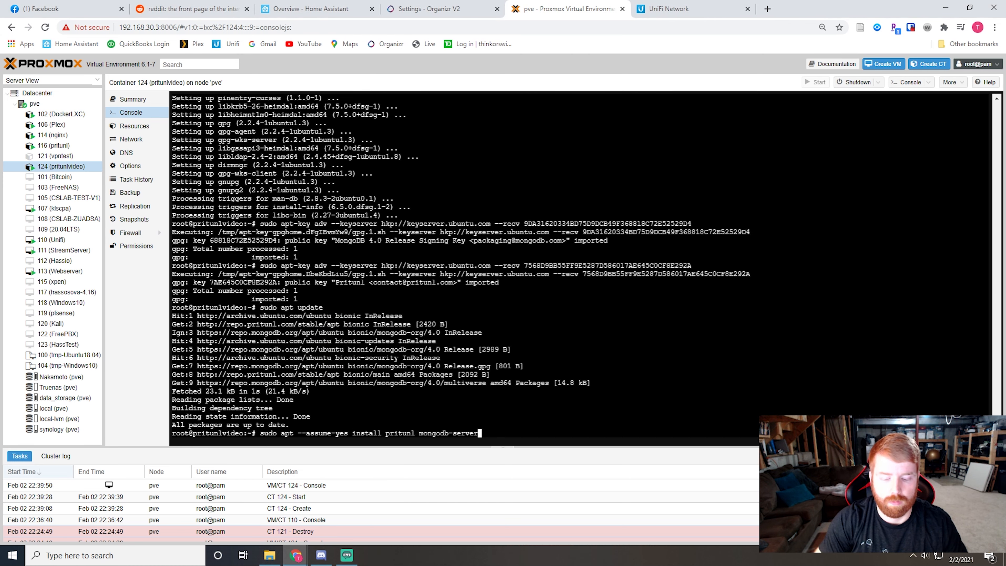
key(Return)
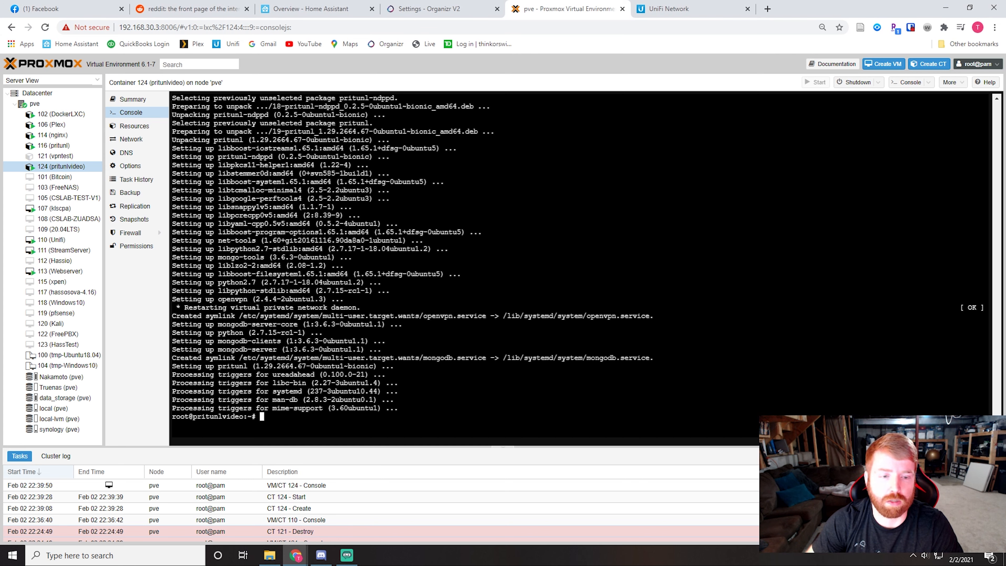
Step: Start the pritunl and mongodb services with sudo systemctl start, and enable both at boot with sudo systemctl enable
right_click(274, 419)
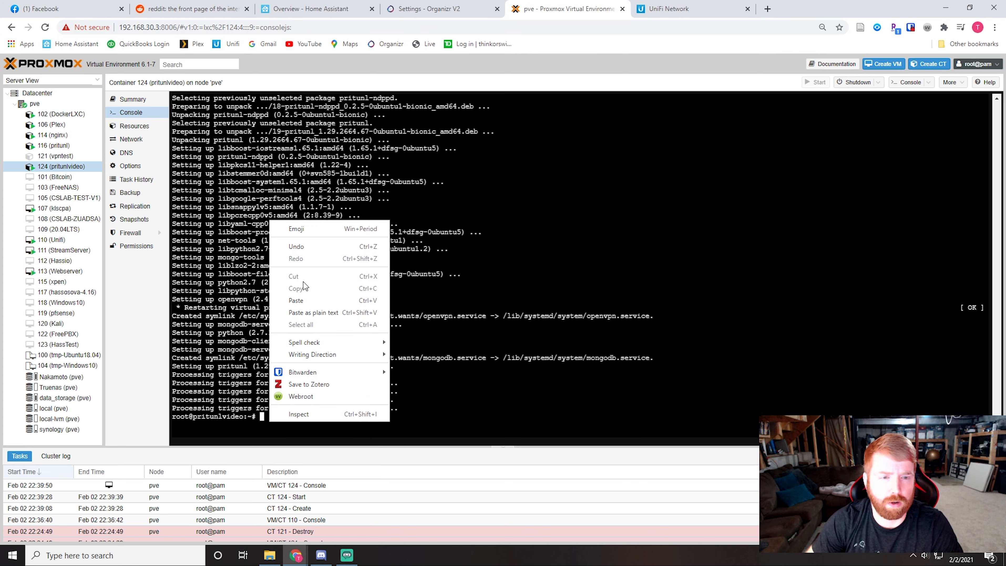
click(305, 300)
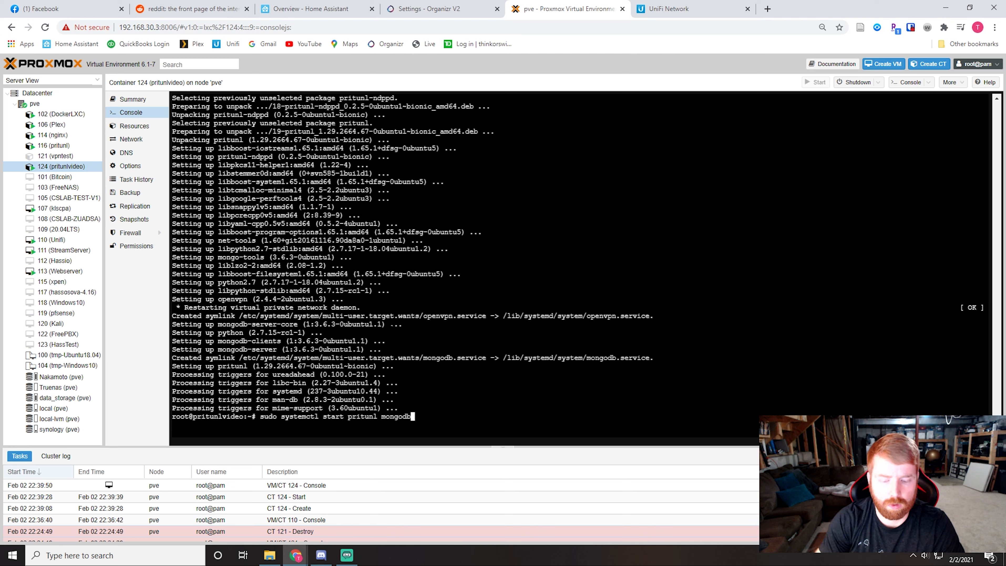
key(Return)
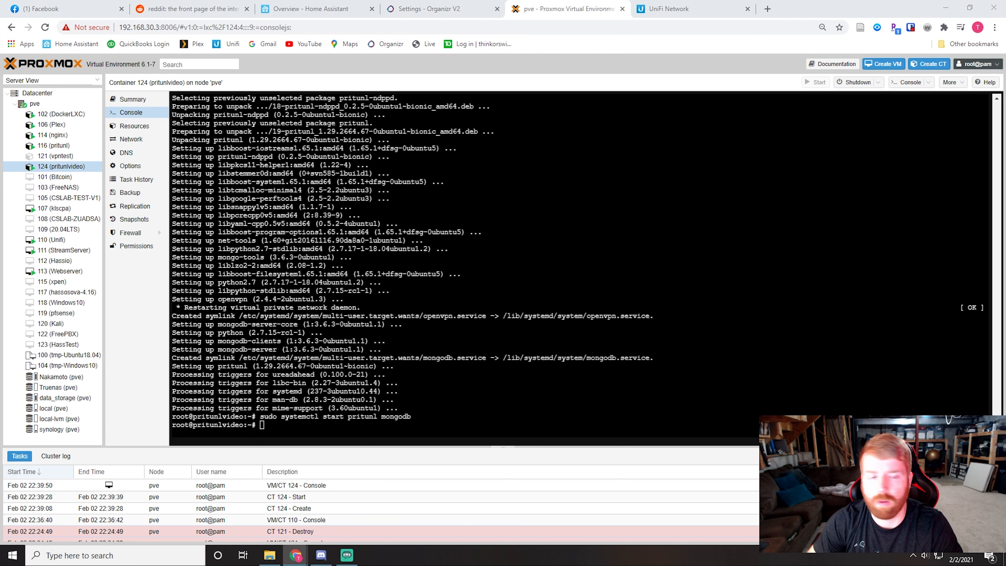
right_click(273, 435)
click(315, 305)
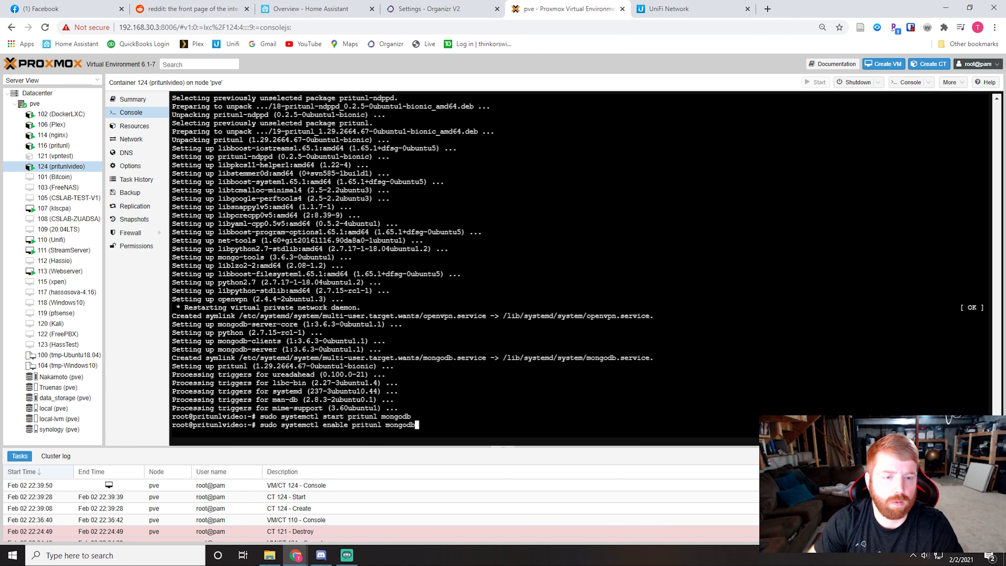
key(Return)
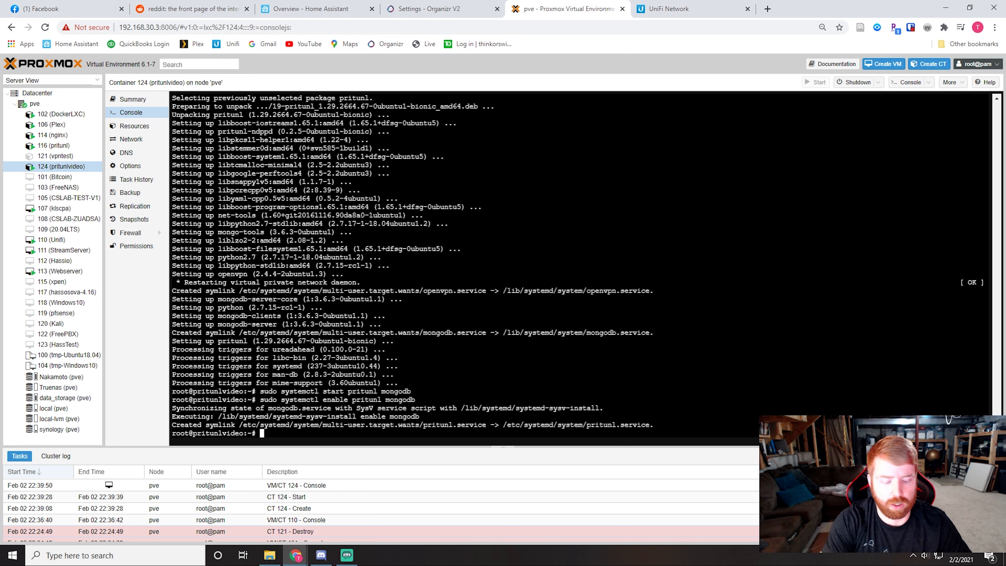
Step: Run ifconfig in the container console to look up the IP address of its eth0 interface
text(ifconfig)
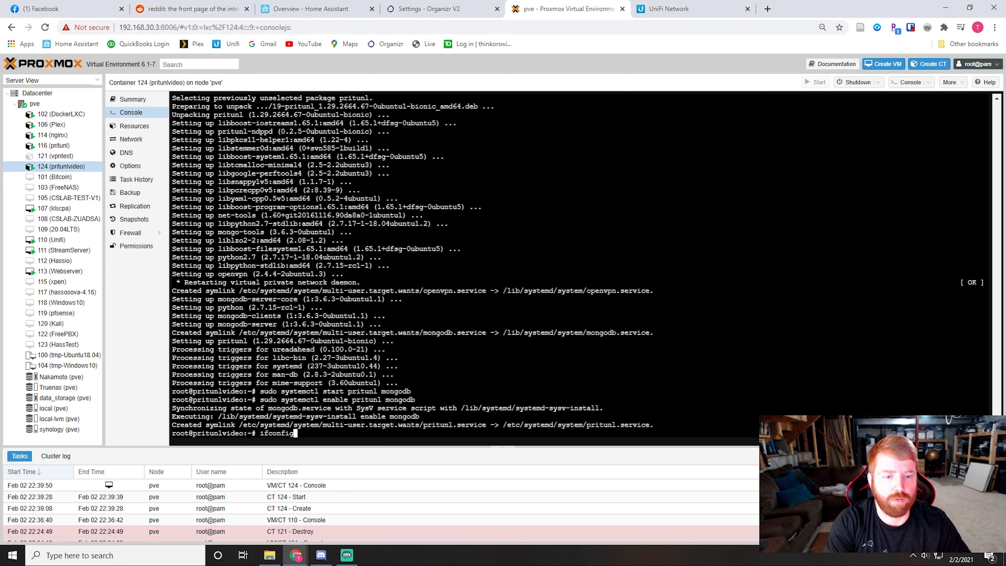
key(Return)
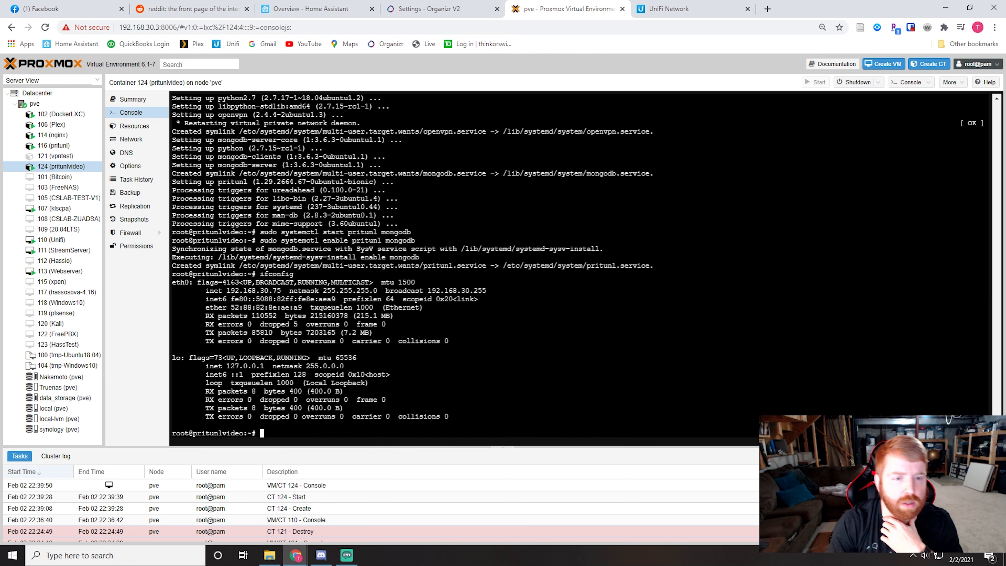
mouse_move(282, 290)
mouse_down()
mouse_move(223, 291)
mouse_move(289, 291)
mouse_up()
click(225, 292)
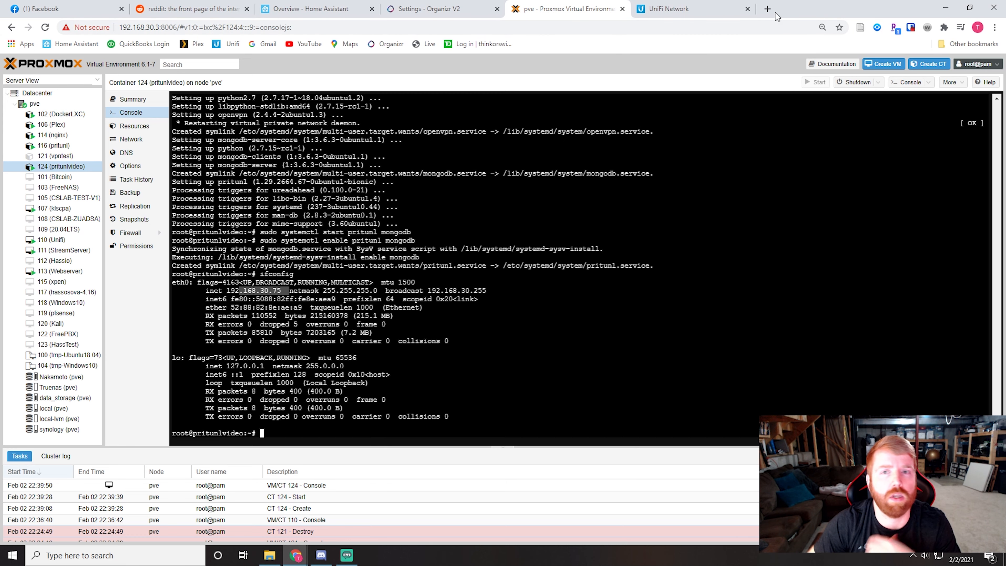
Step: Load 192.168.30.75 in a new browser tab and proceed past the certificate warning to the Pritunl database setup page
click(767, 8)
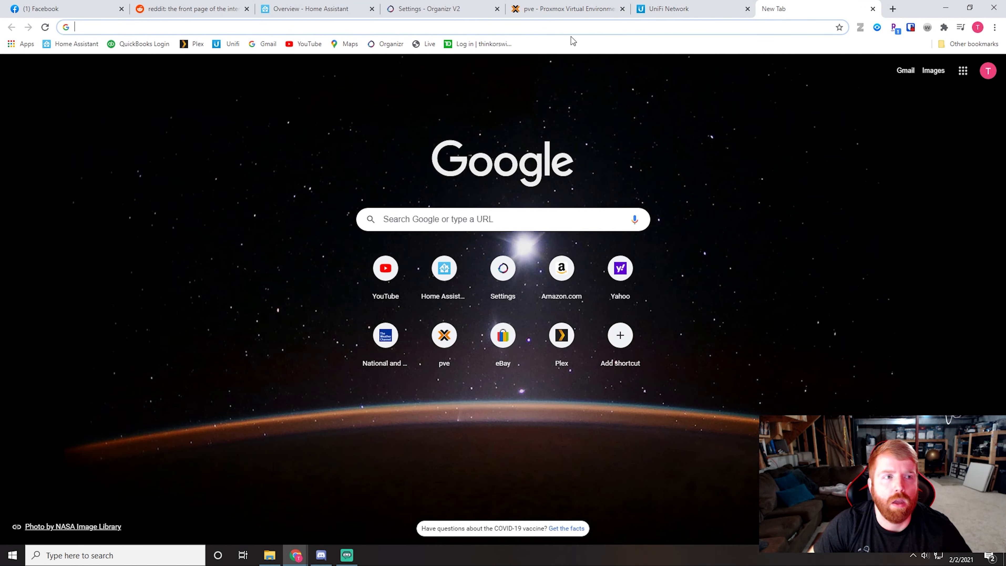
click(530, 31)
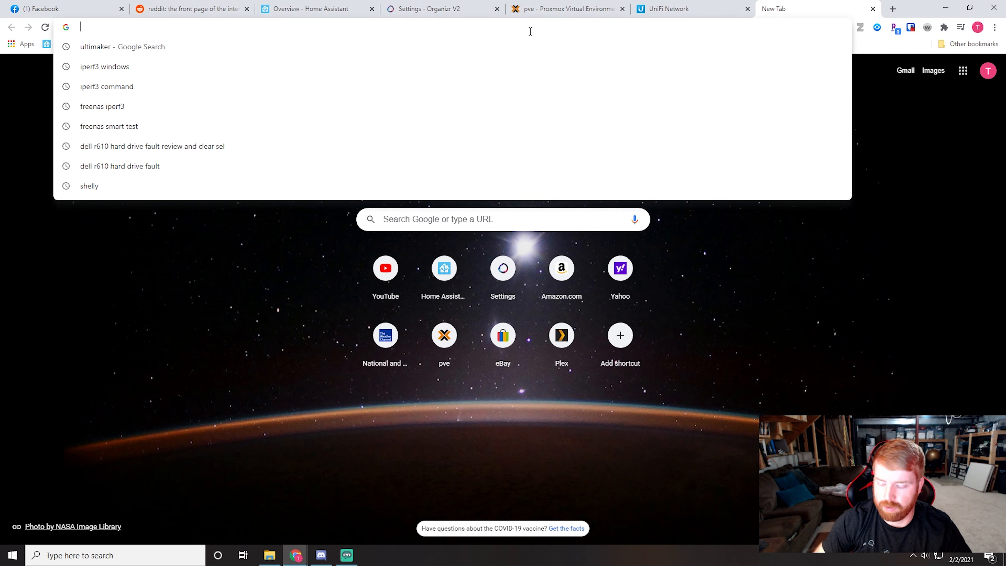
text(192.)
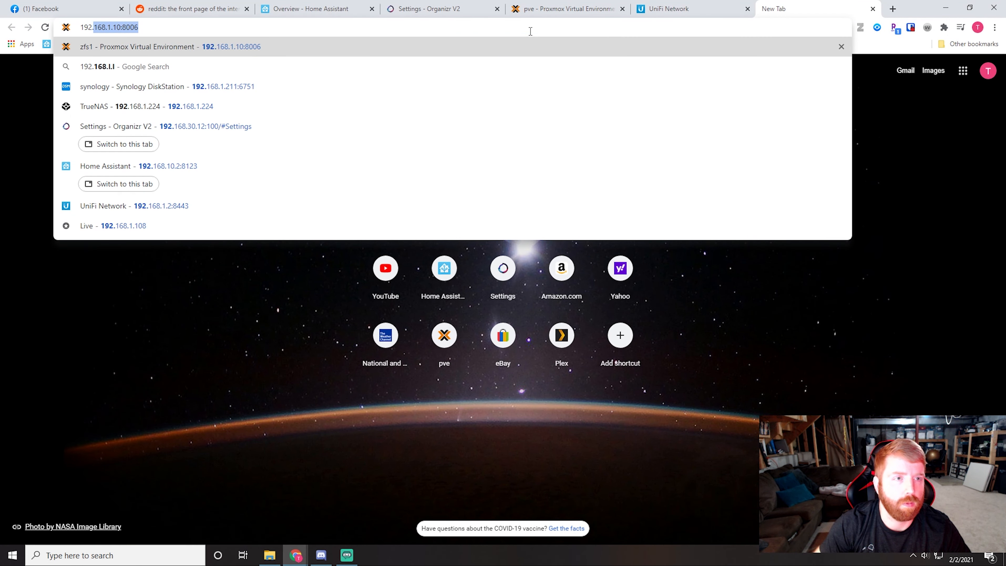
text(168.30.75)
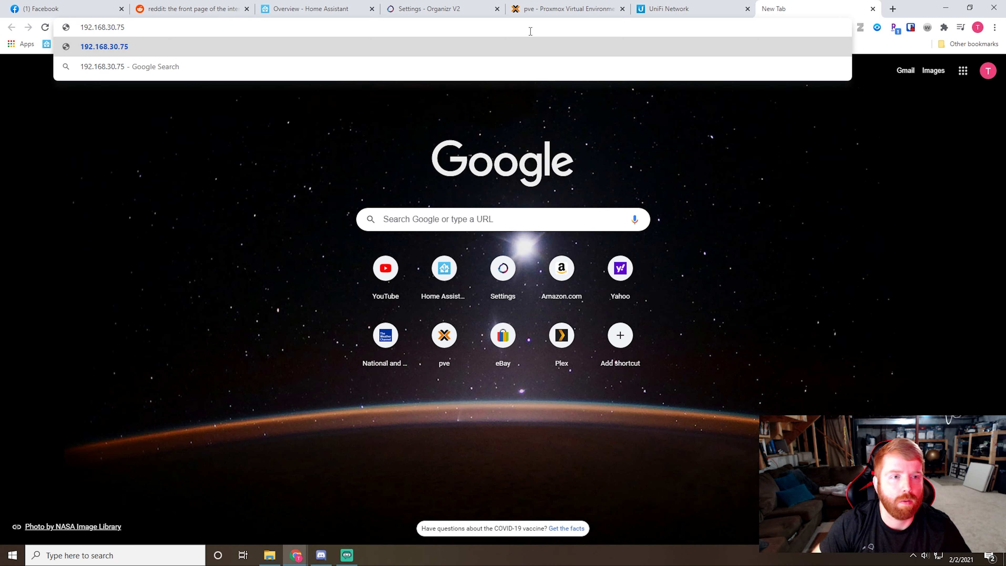
key(Return)
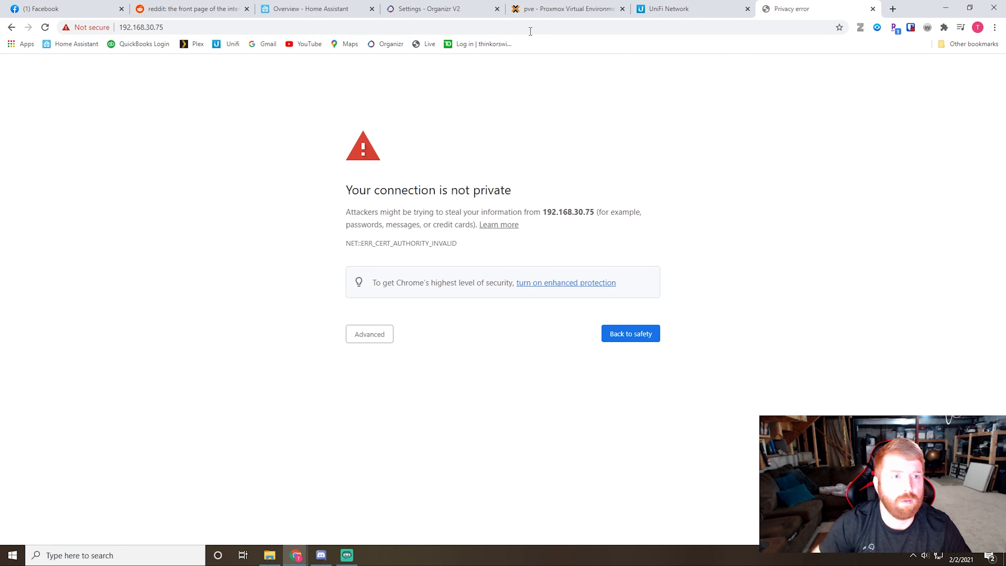
click(381, 335)
click(399, 414)
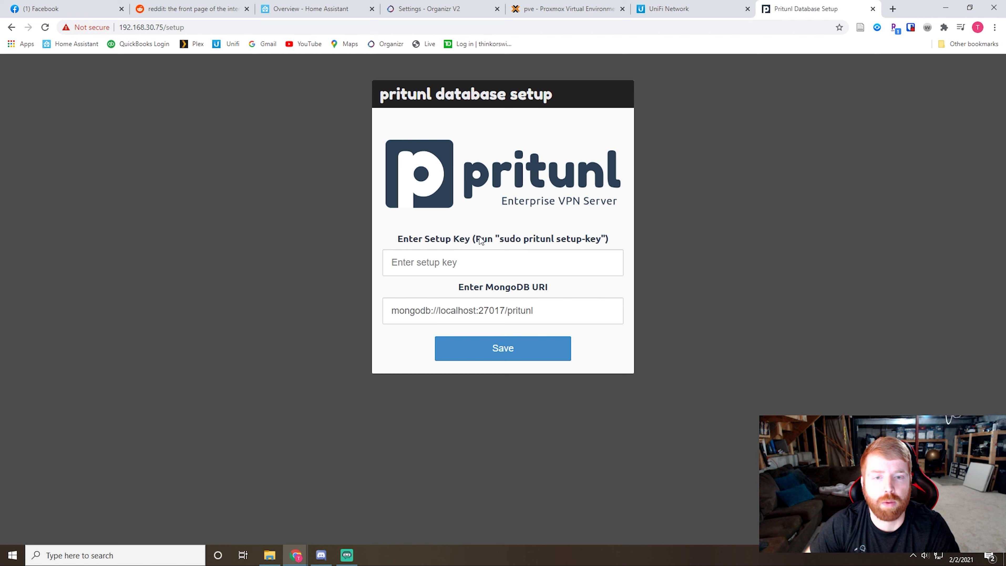
Step: Copy the command sudo pritunl setup-key from the database setup page and run it in the Proxmox container console
drag(476, 238, 586, 246)
click(506, 242)
right_click(587, 246)
click(599, 251)
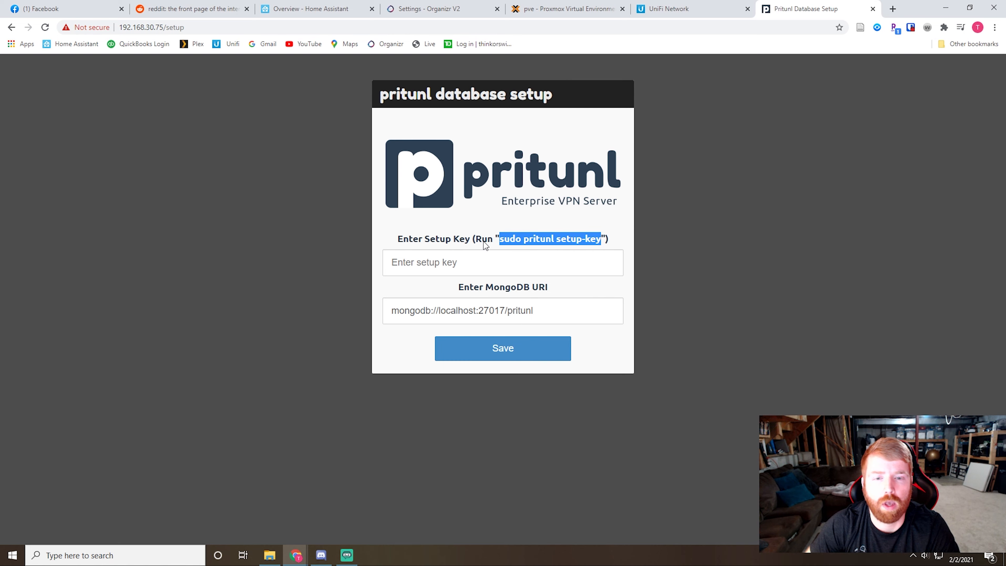
click(564, 14)
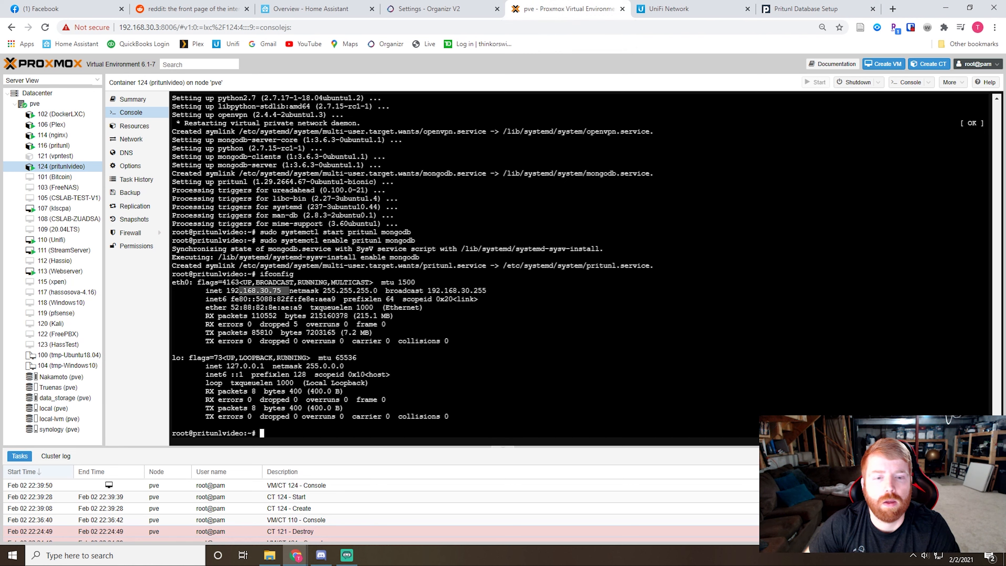
right_click(275, 228)
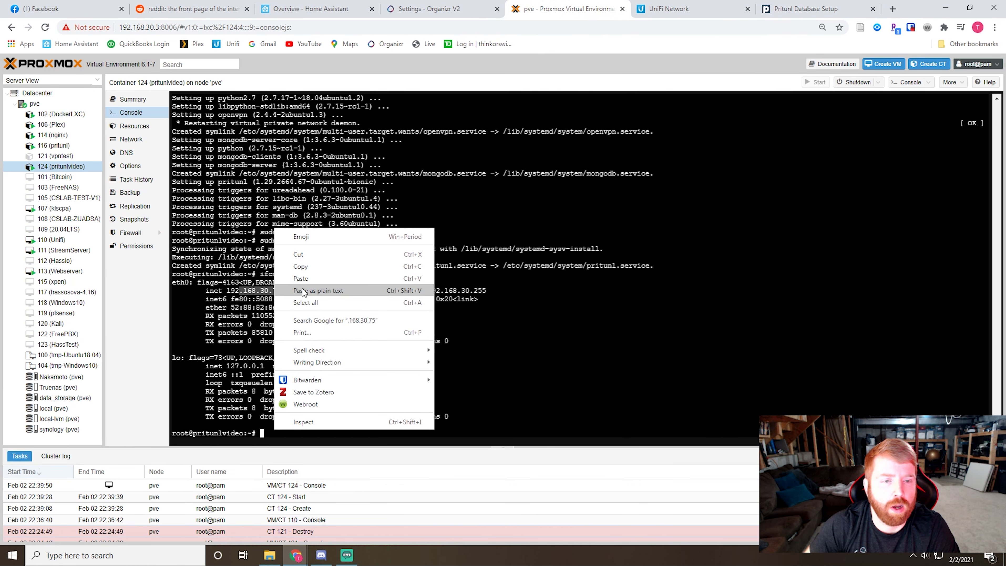
click(300, 278)
key(Return)
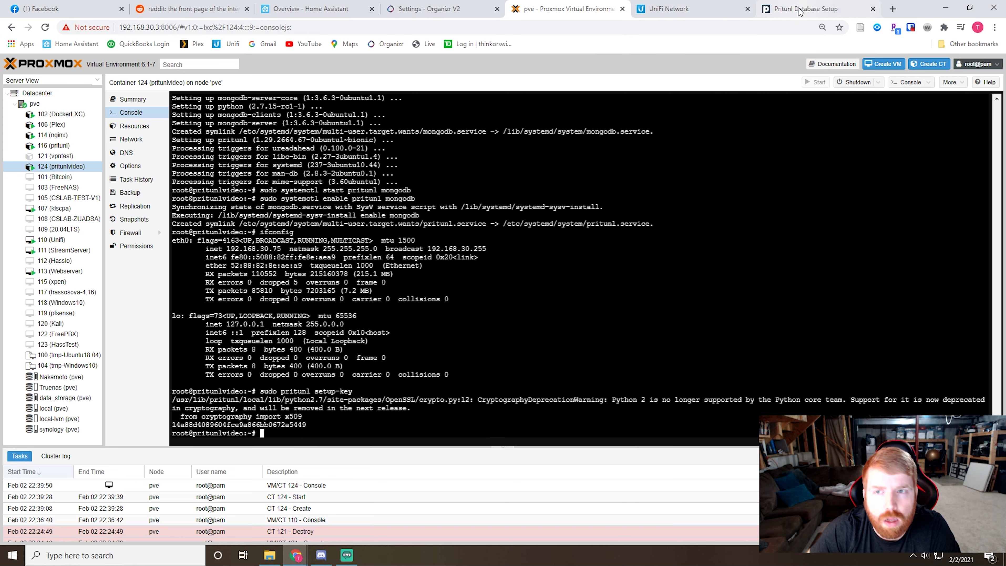
Step: Copy the generated setup key from the console into the Pritunl database setup form and save it with the default MongoDB URI
click(840, 8)
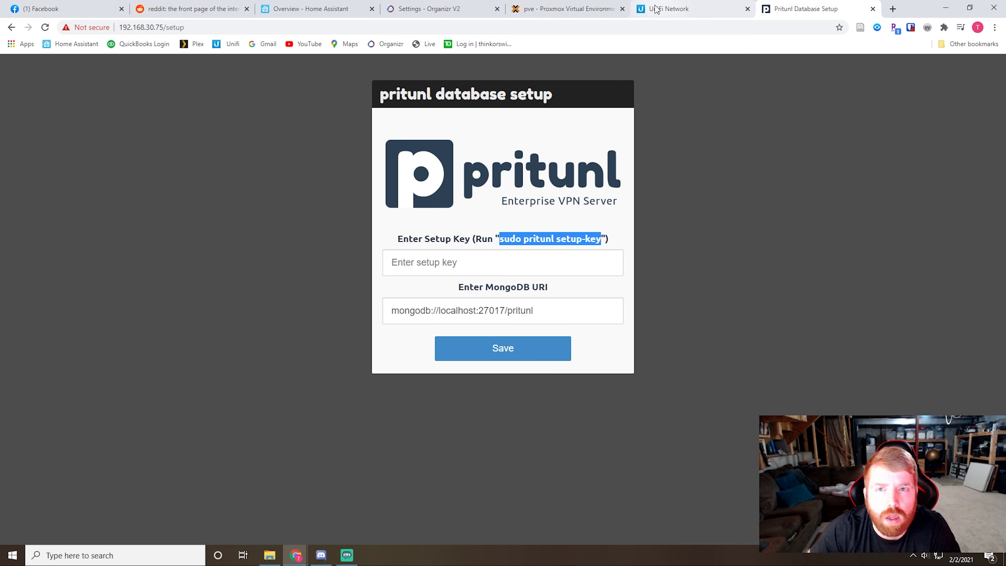
click(566, 8)
drag(308, 425, 170, 426)
right_click(180, 422)
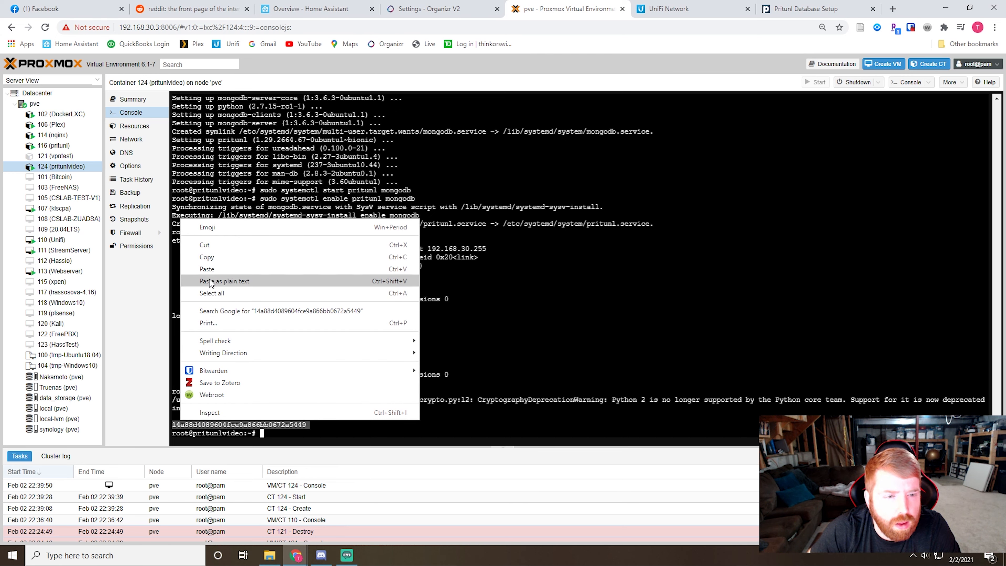
click(207, 257)
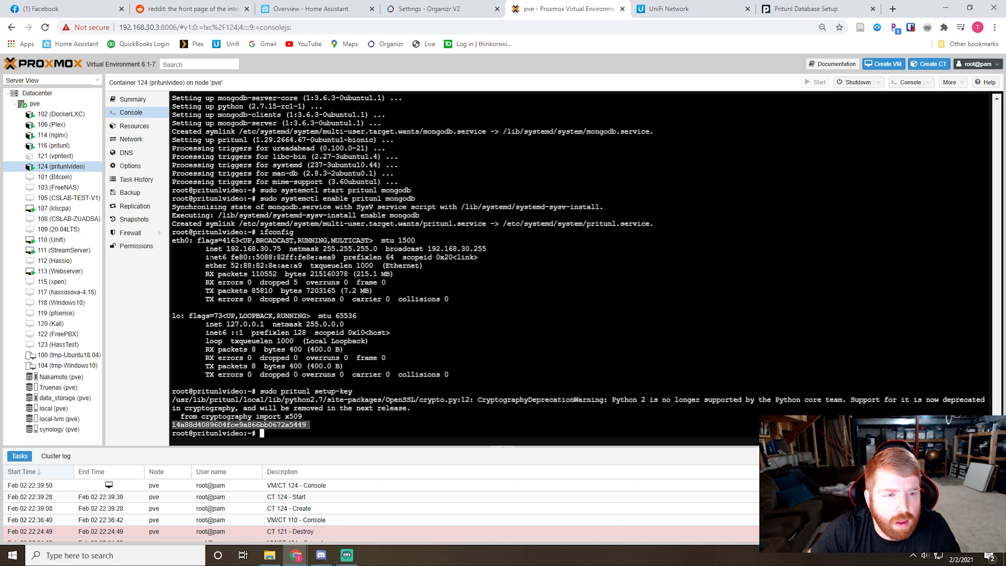
click(779, 11)
right_click(433, 265)
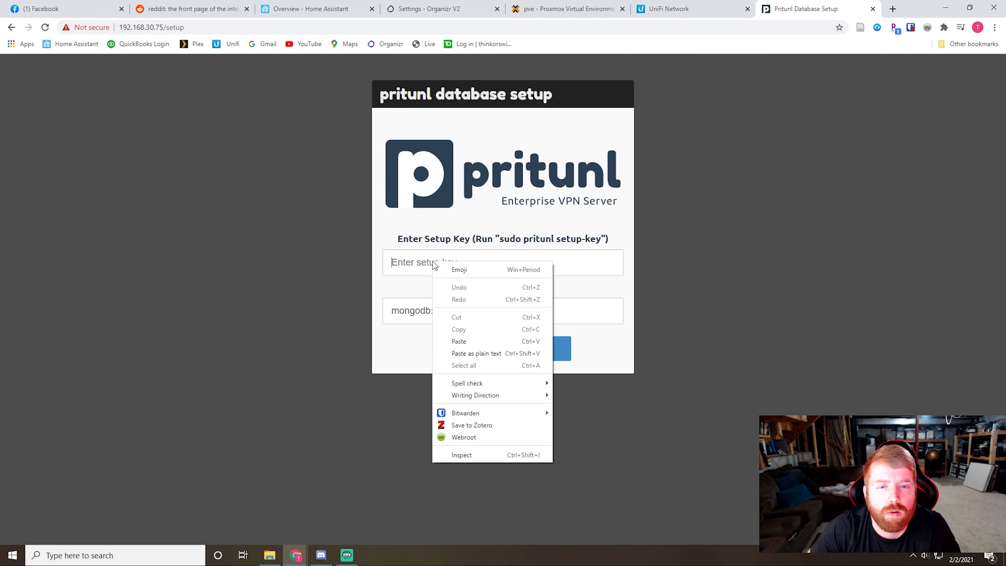
click(460, 342)
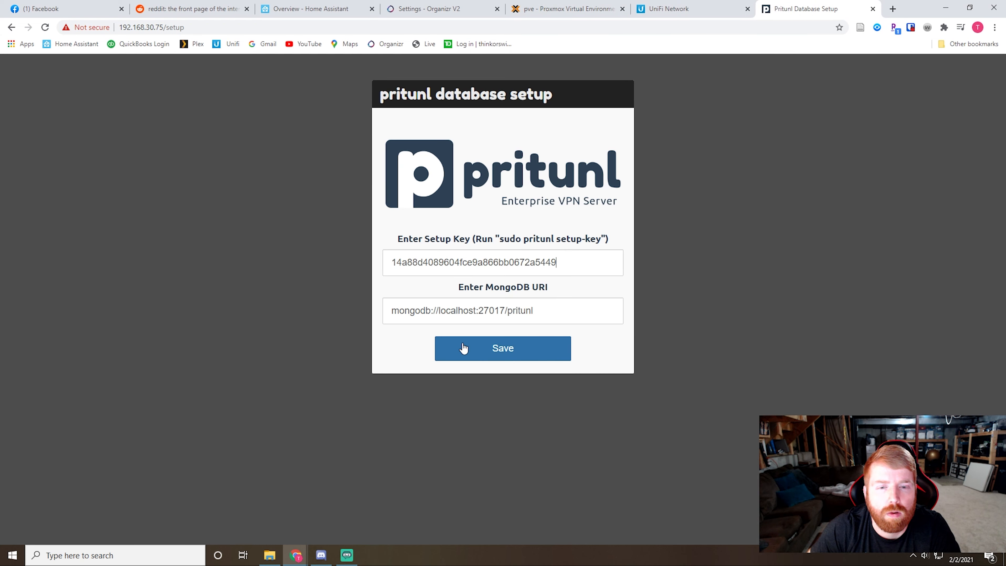
click(536, 350)
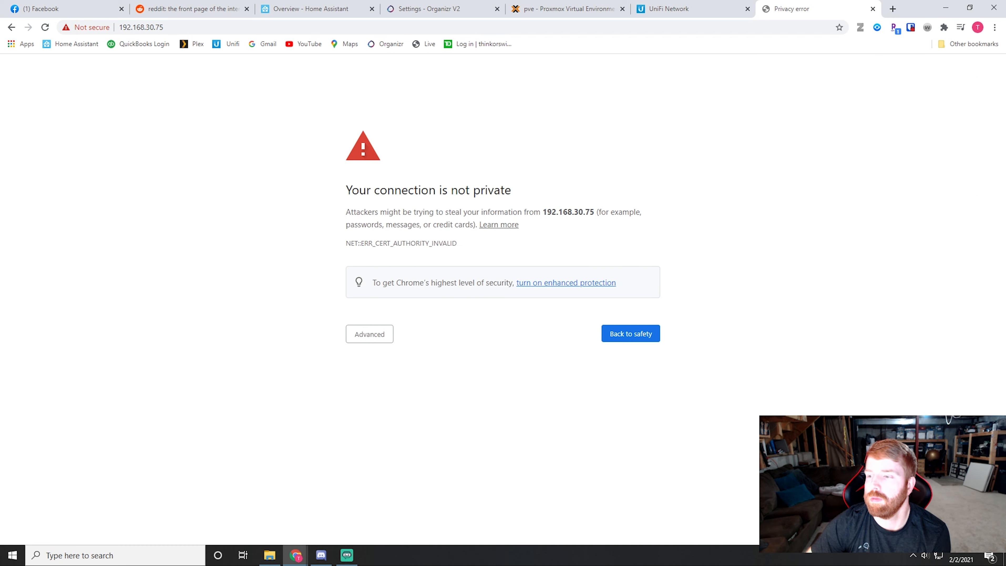
Step: Proceed past the certificate warning for 192.168.30.75 and enter pritunl as the username on the login page
click(376, 337)
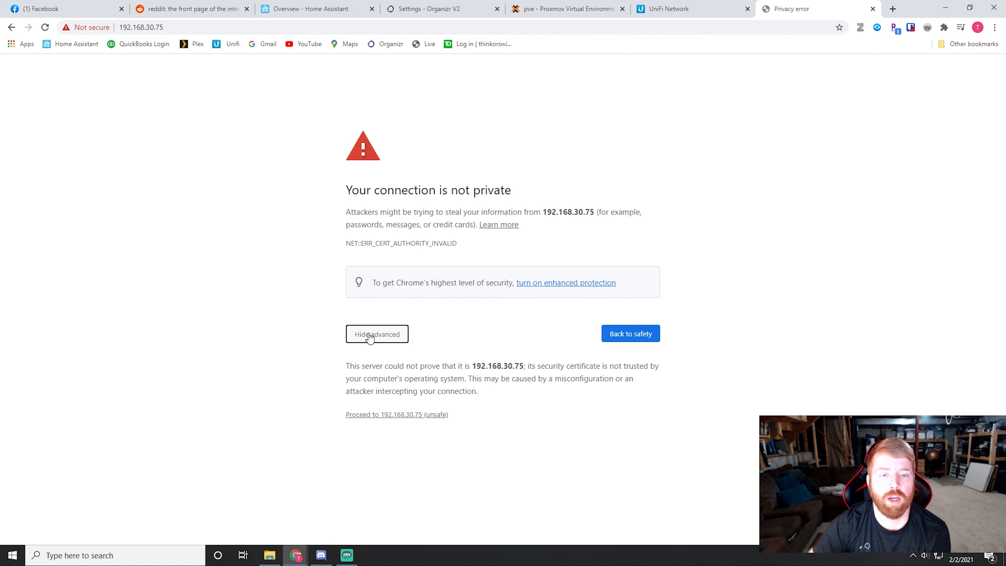
click(404, 416)
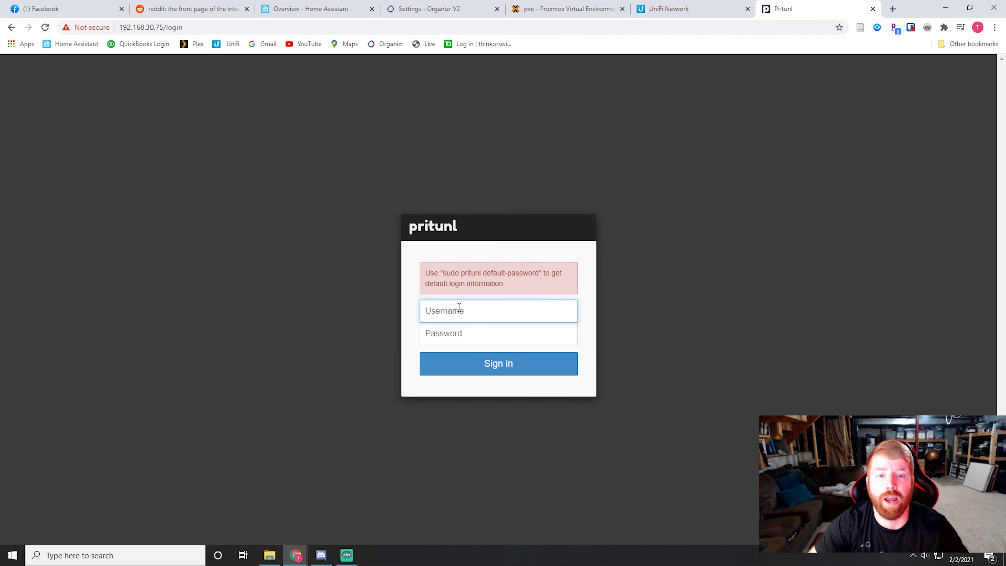
text(pritunl)
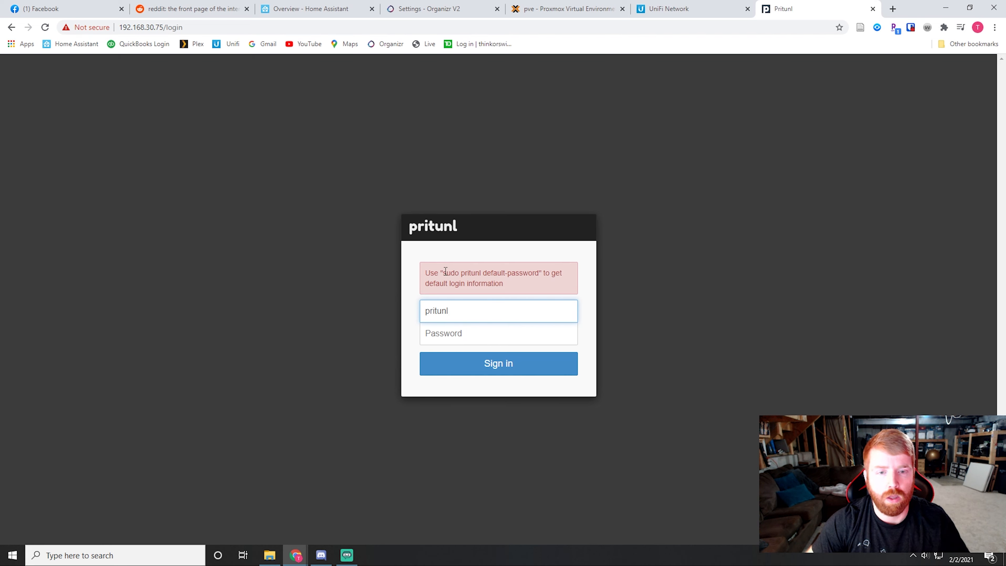
Step: Copy the command sudo pritunl default-password from the login page and run it in the Proxmox container console
drag(443, 273, 538, 274)
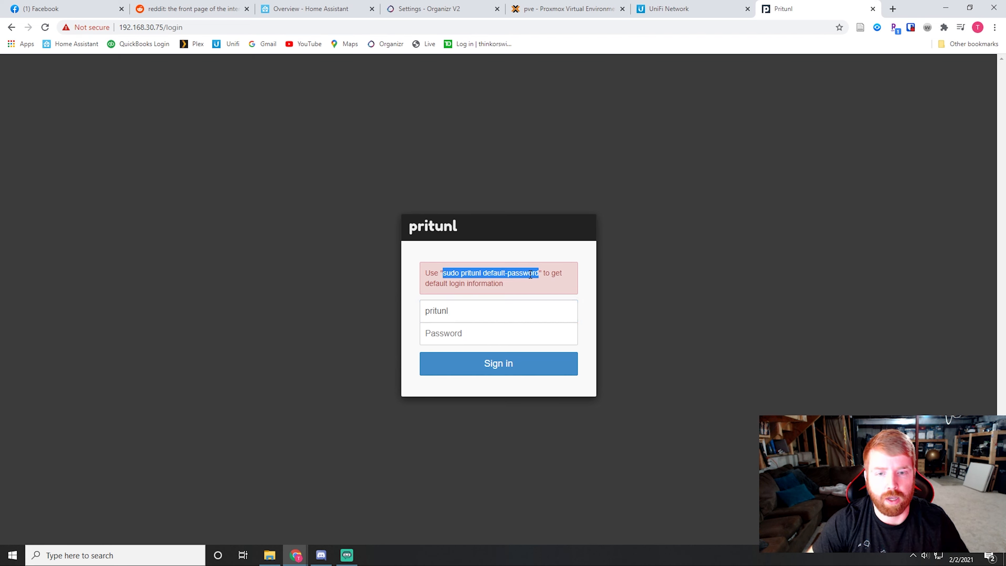
right_click(530, 274)
click(543, 282)
click(560, 10)
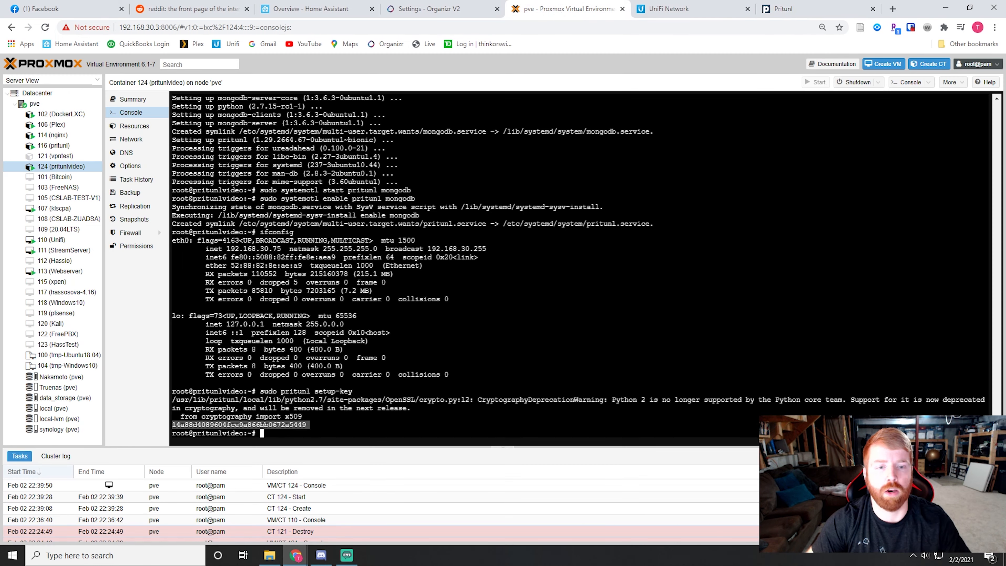
right_click(274, 232)
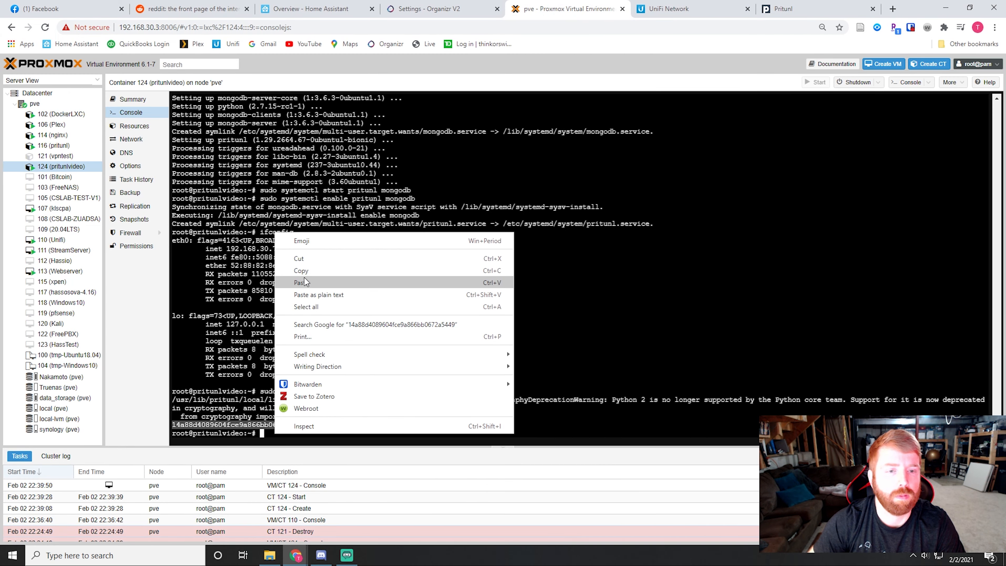
click(316, 282)
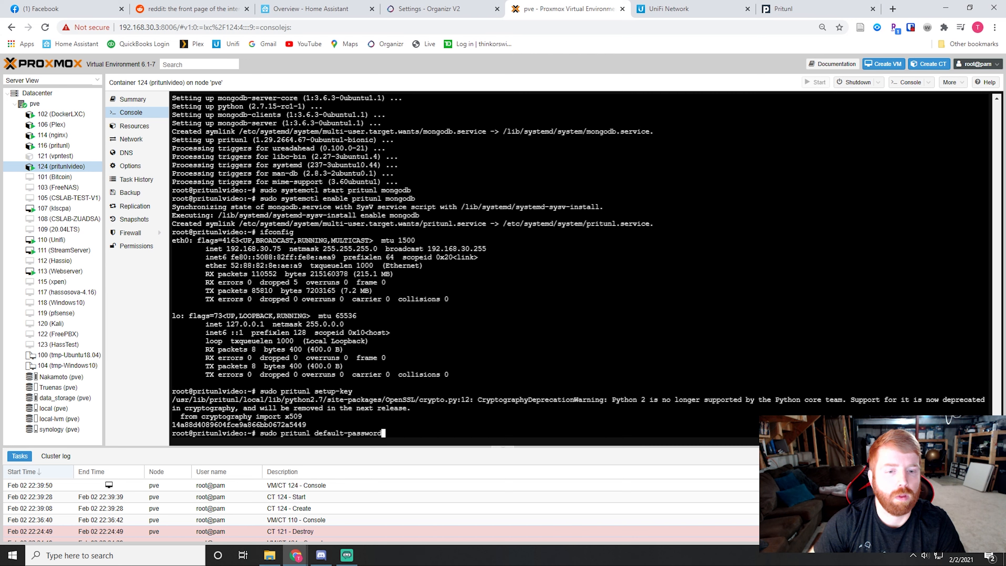
key(Return)
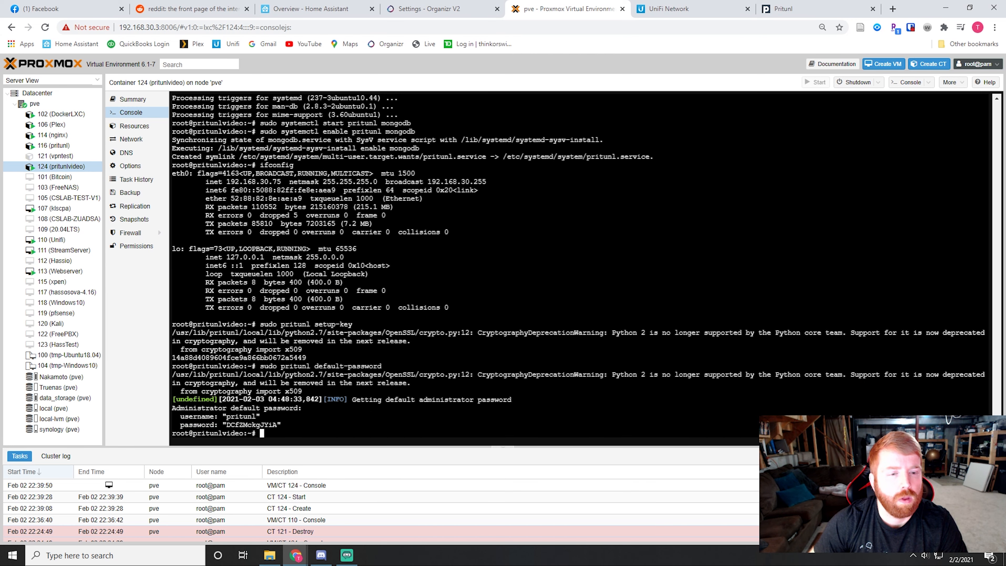
Step: Copy the default administrator password from the Proxmox container console into the Pritunl login page's password field and sign in
drag(277, 425, 226, 424)
right_click(231, 425)
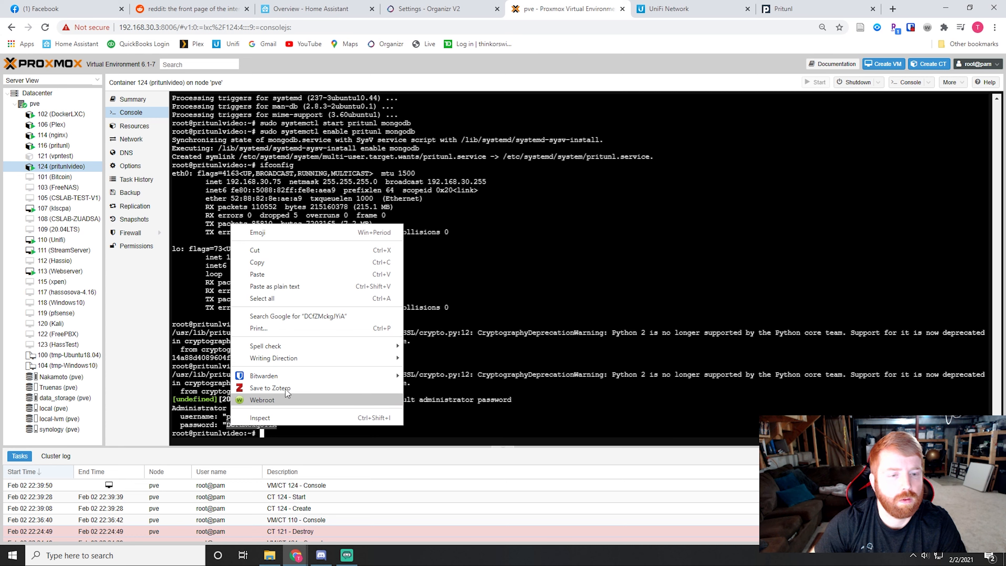
click(270, 271)
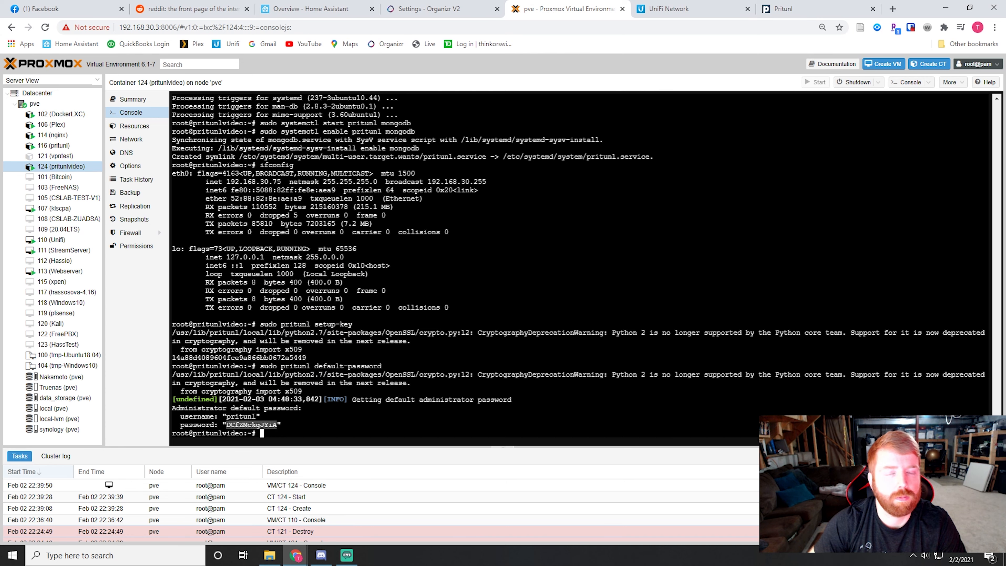
click(806, 10)
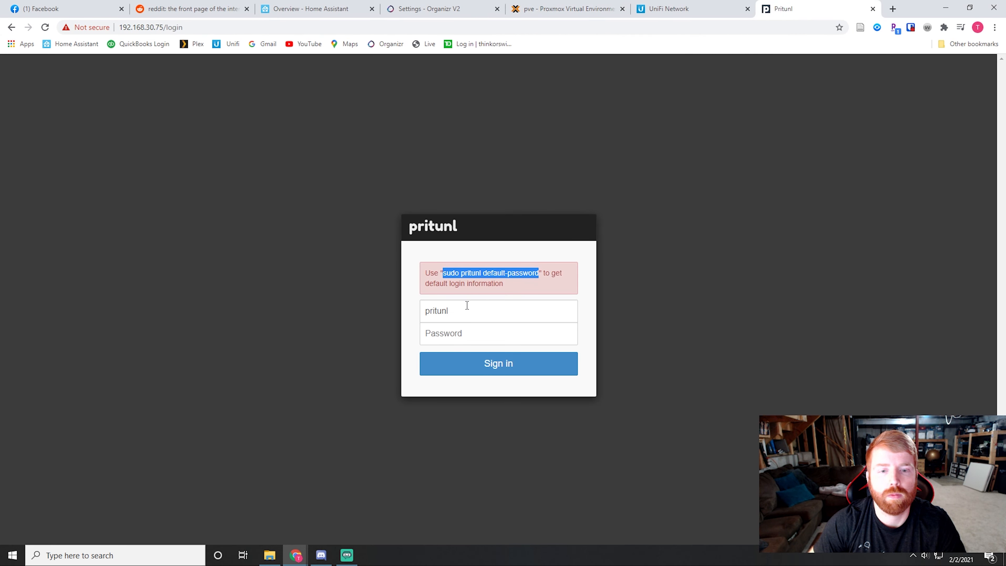
click(454, 331)
right_click(454, 332)
click(491, 412)
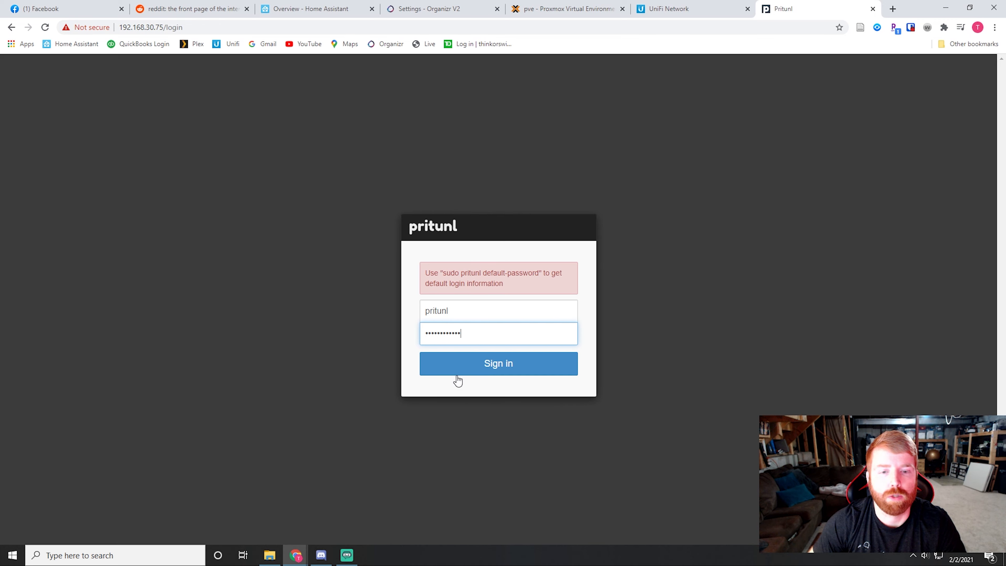
click(459, 363)
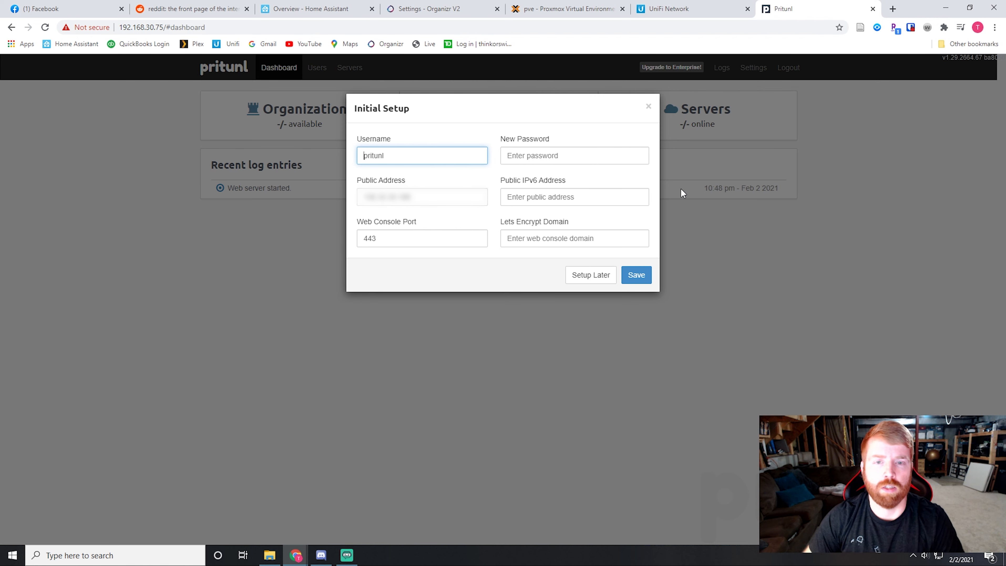
Step: Enter a new administrator password in the Initial Setup form and save it with the other default settings
click(532, 157)
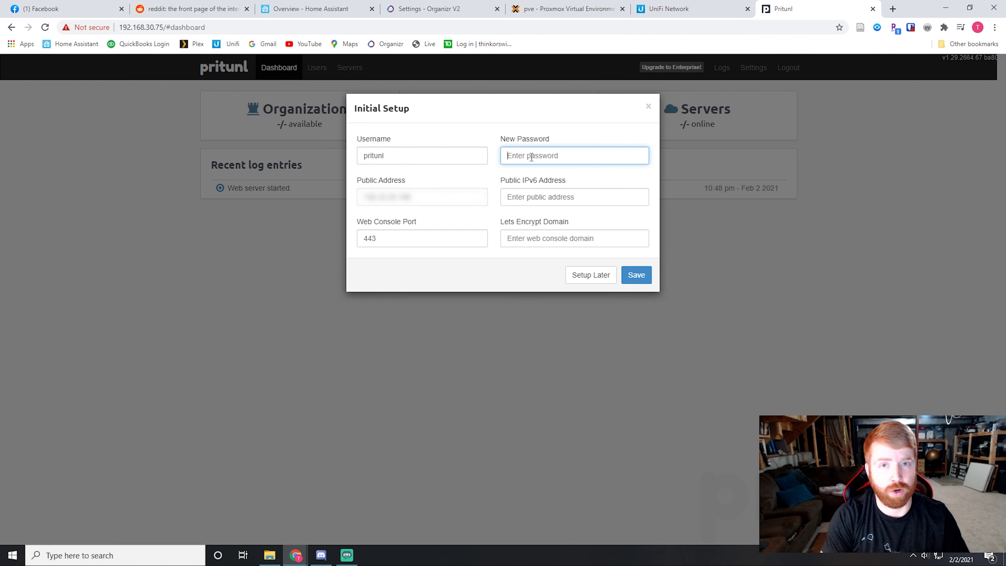
text(••••••••)
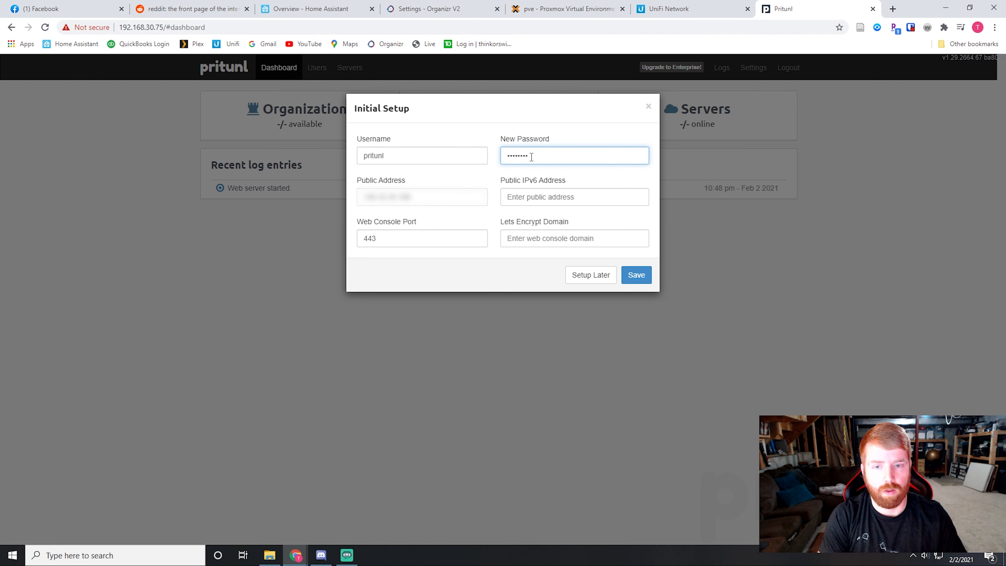
click(642, 274)
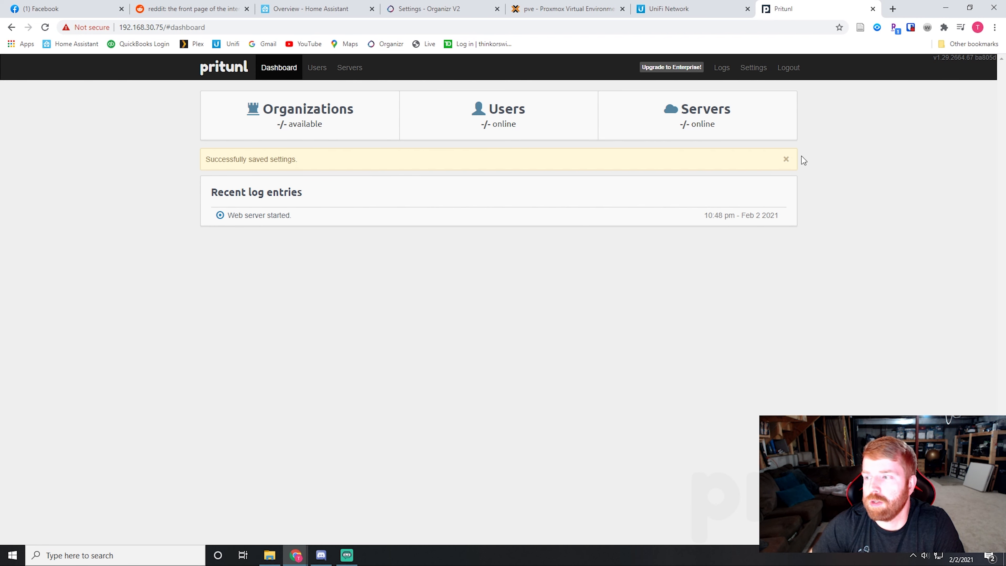
Step: Begin adding a VPN server named testserver with port 10448 and IPv6 disabled
click(346, 70)
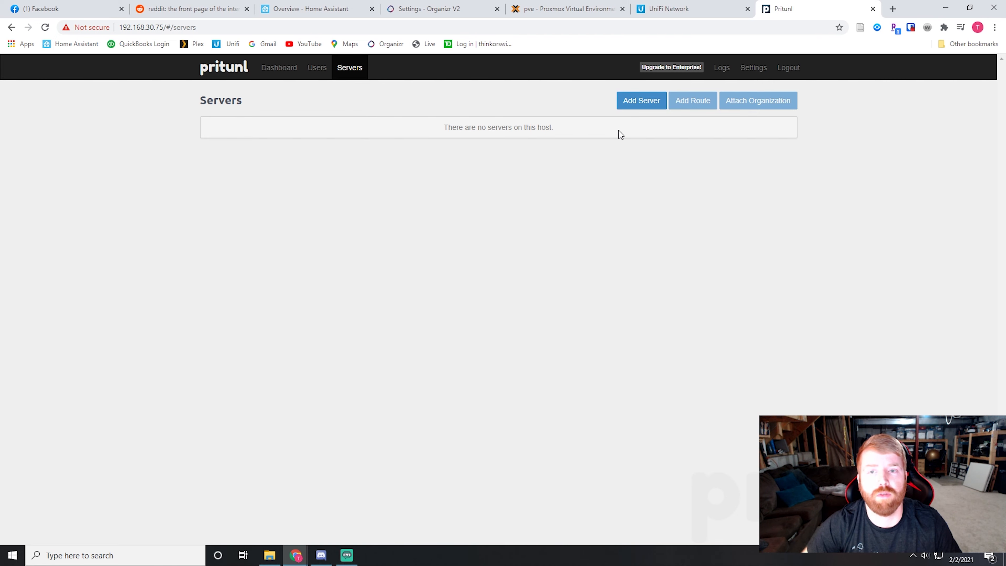
click(646, 101)
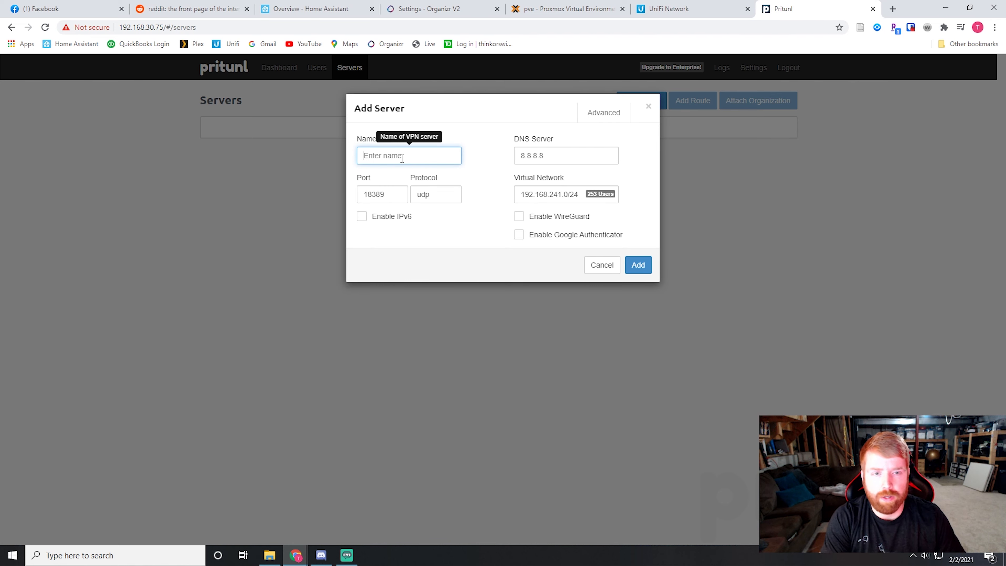
text(test)
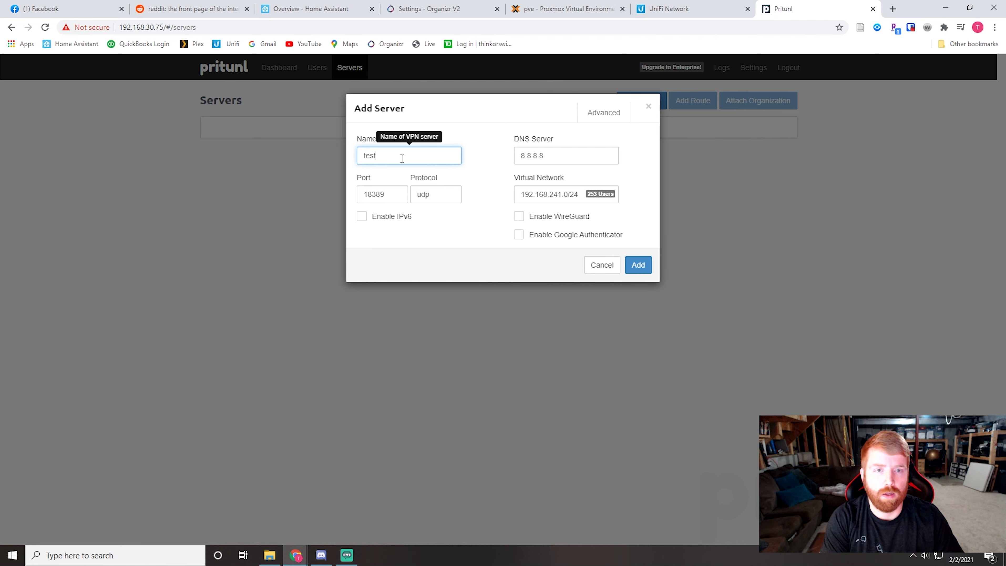
text(server)
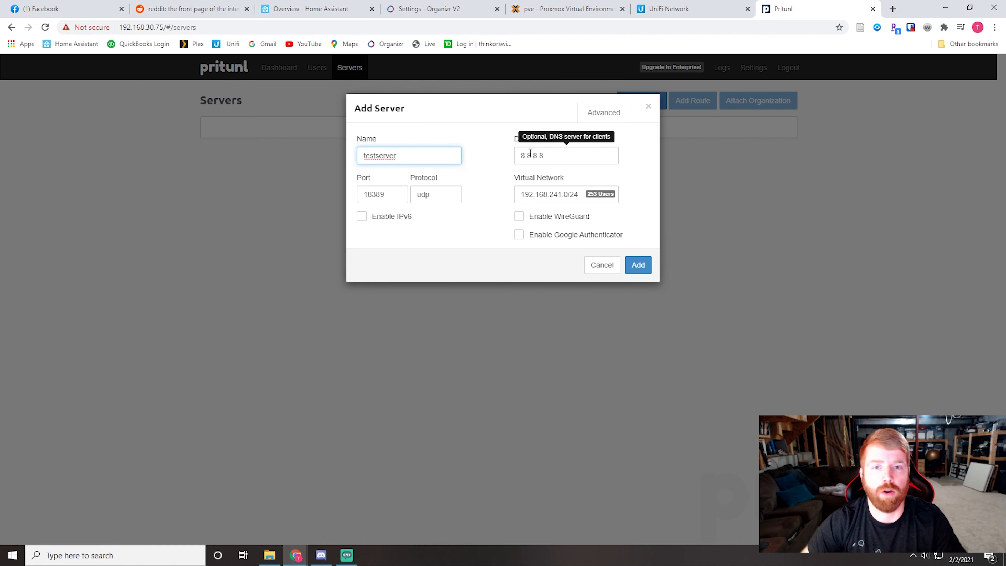
click(491, 164)
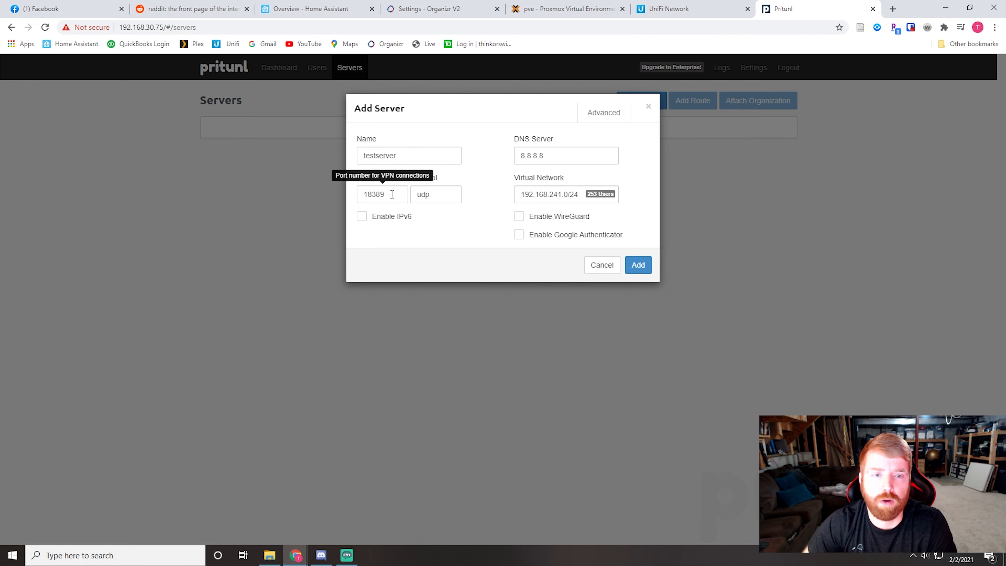
drag(392, 194, 355, 198)
text(1)
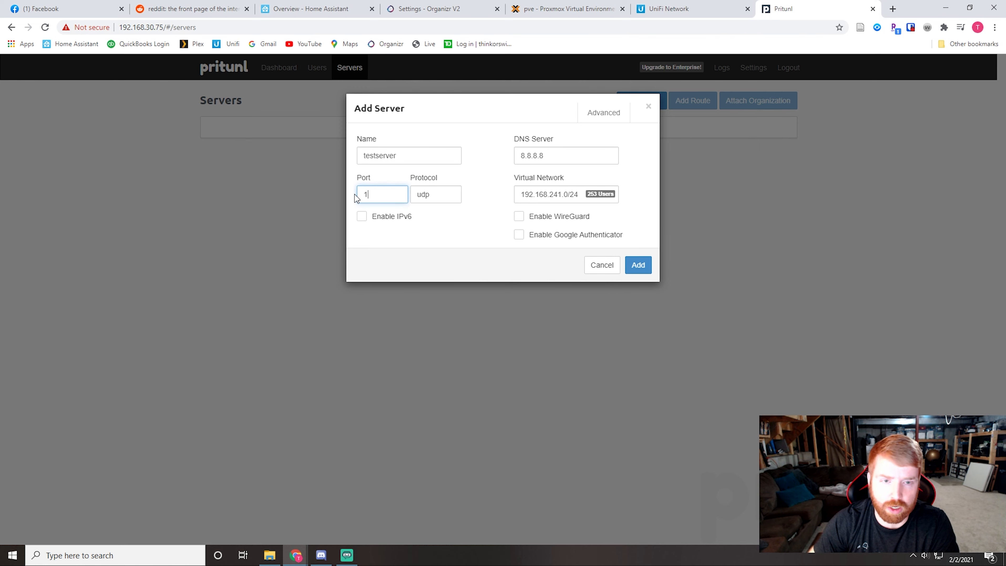
text(0448)
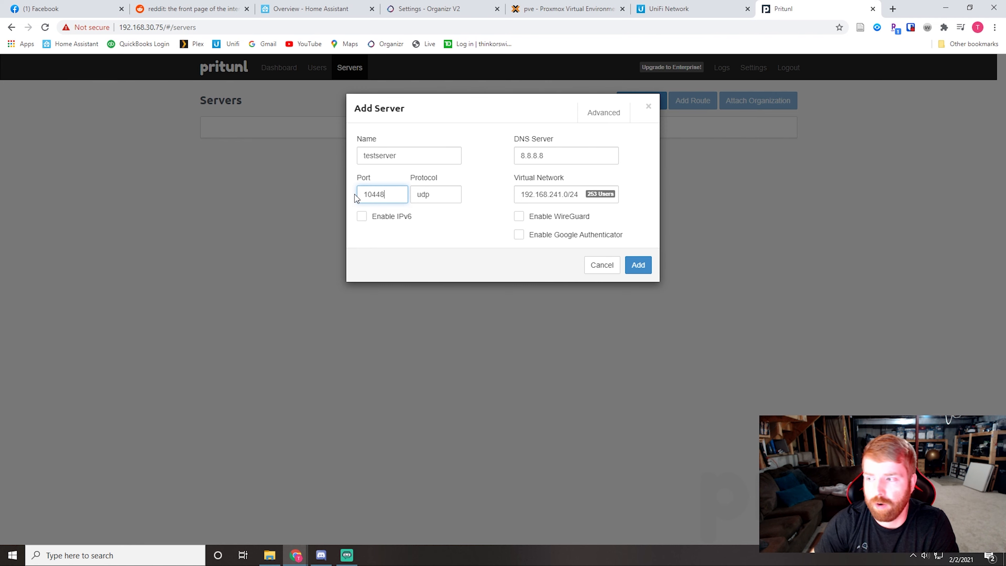
click(461, 221)
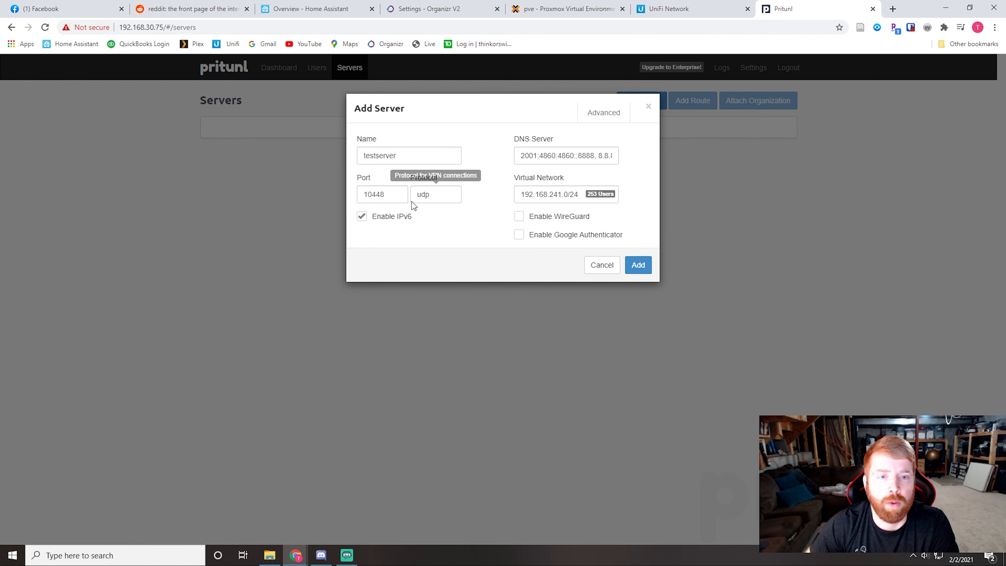
click(362, 217)
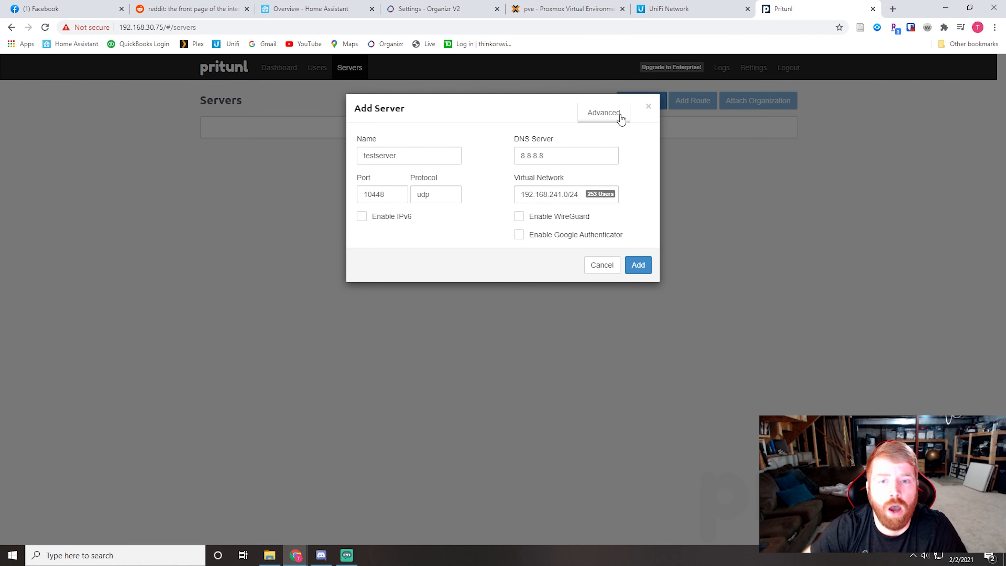
Step: Set the new server's virtual network to 192.168.242.0/24 and add the server
click(563, 194)
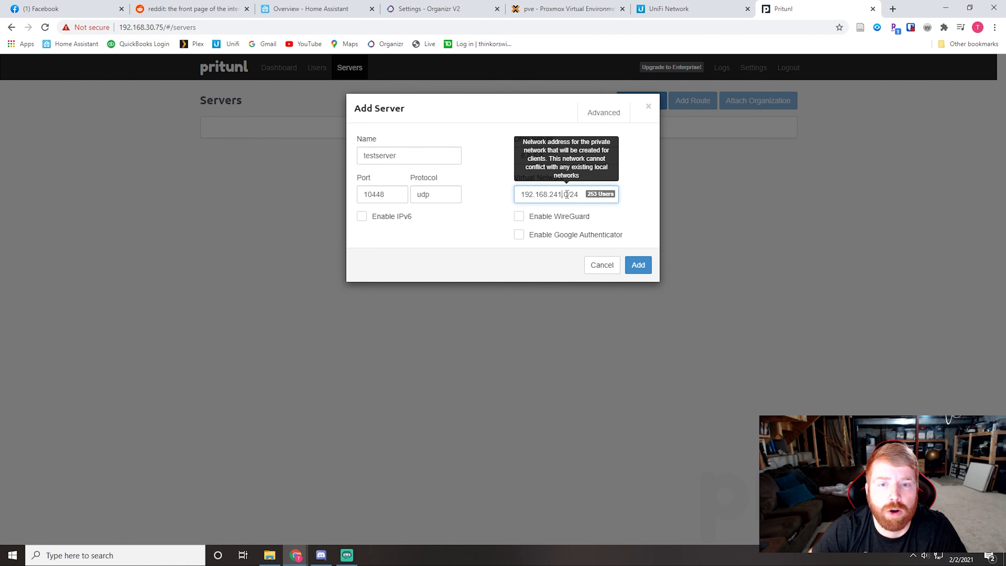
key(BackSpace)
text(2)
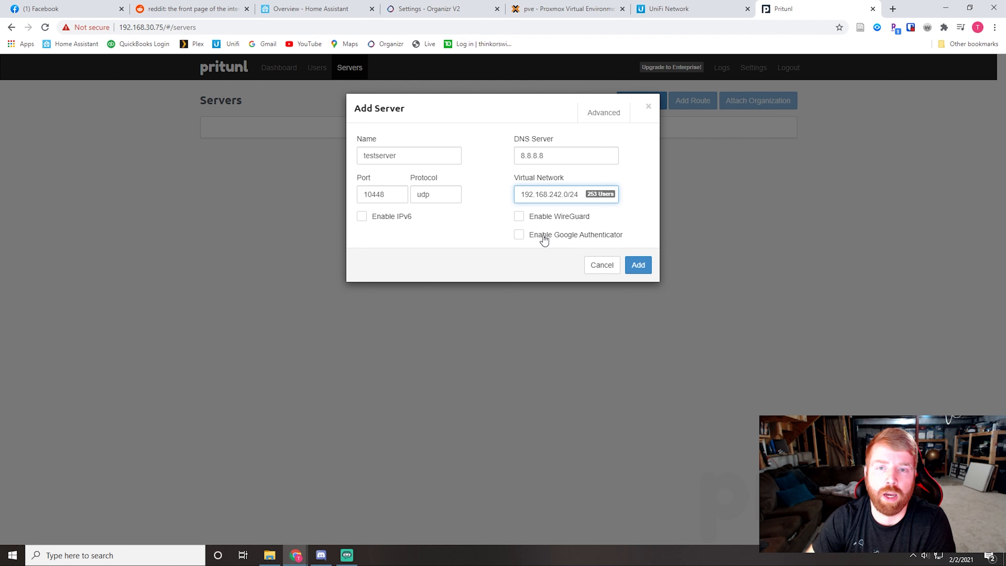
click(644, 267)
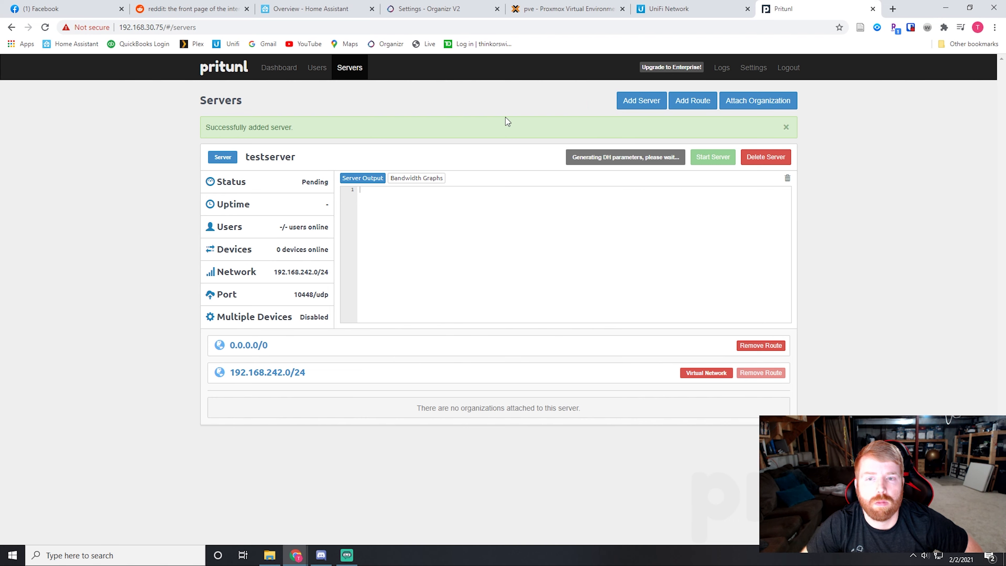
click(553, 10)
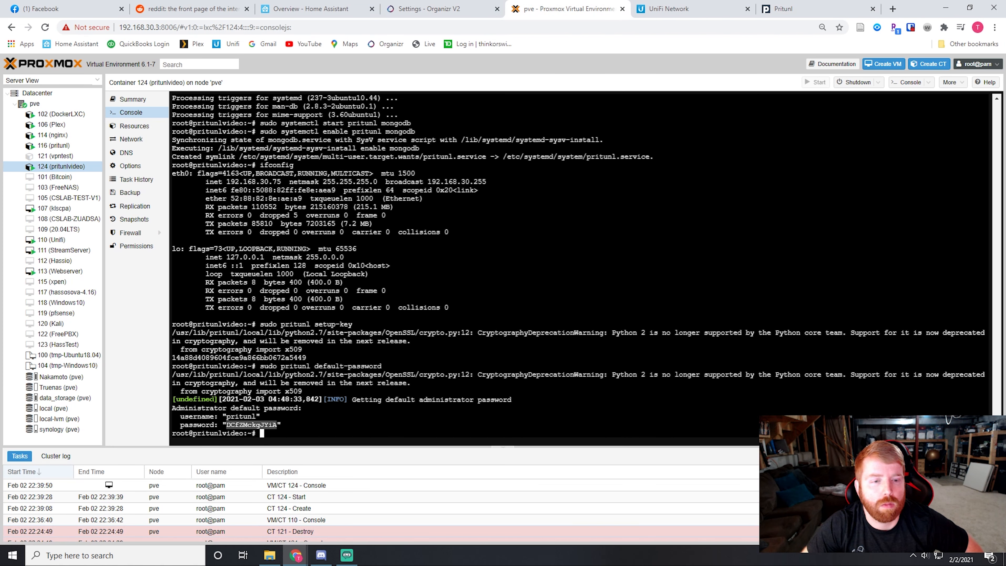
click(792, 11)
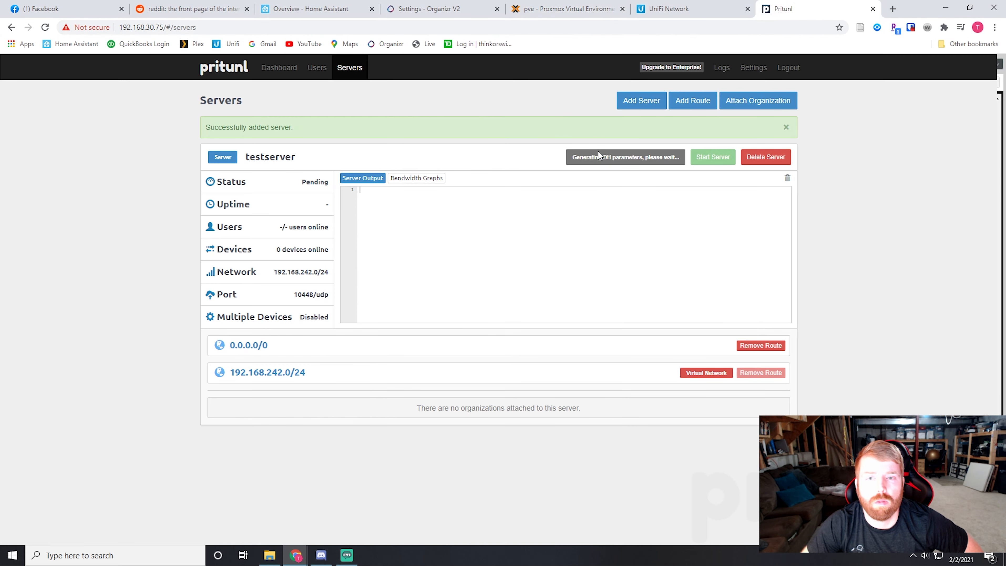
Step: Add an organization named CompanyA under Users and Organizations
click(310, 71)
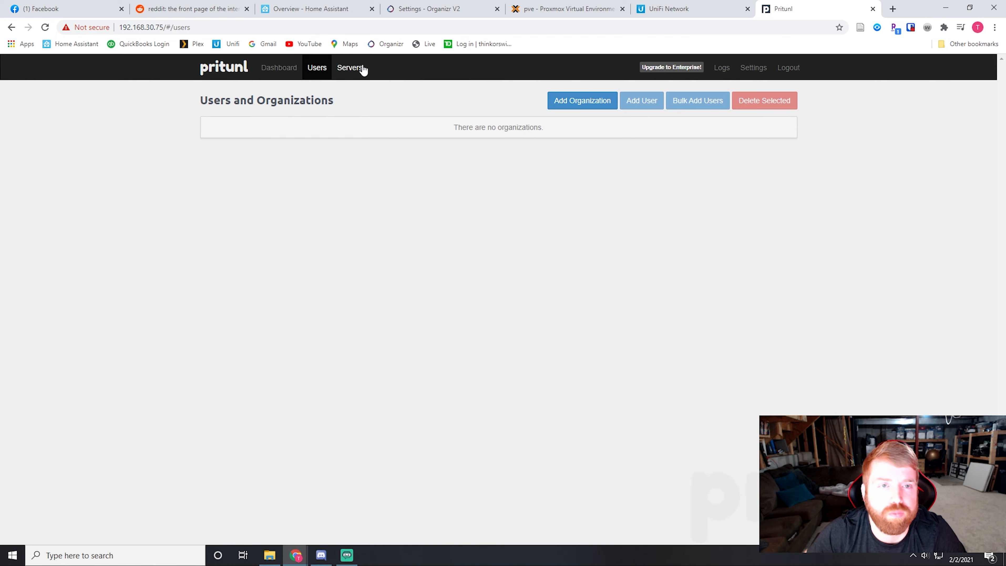
click(577, 99)
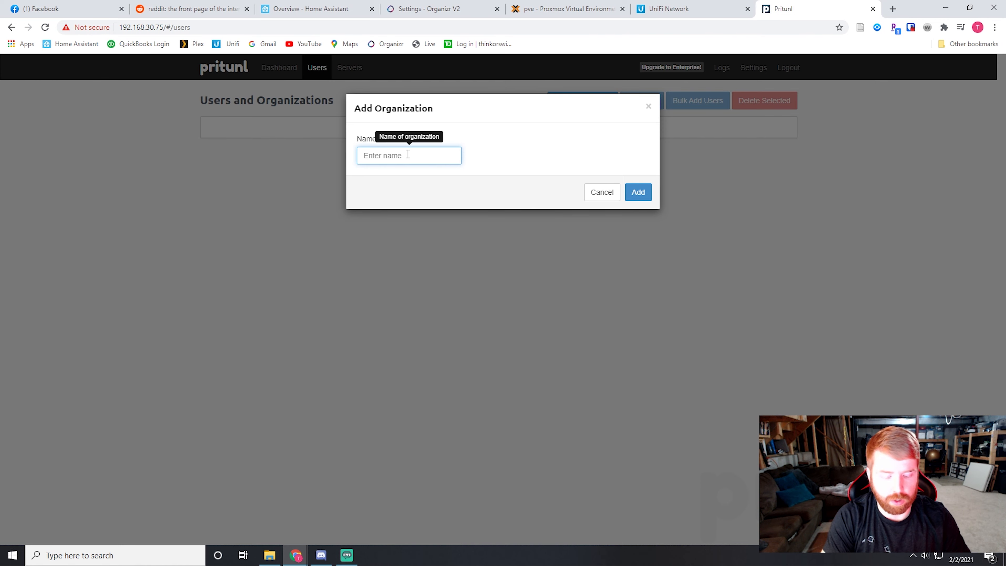
text(Compand)
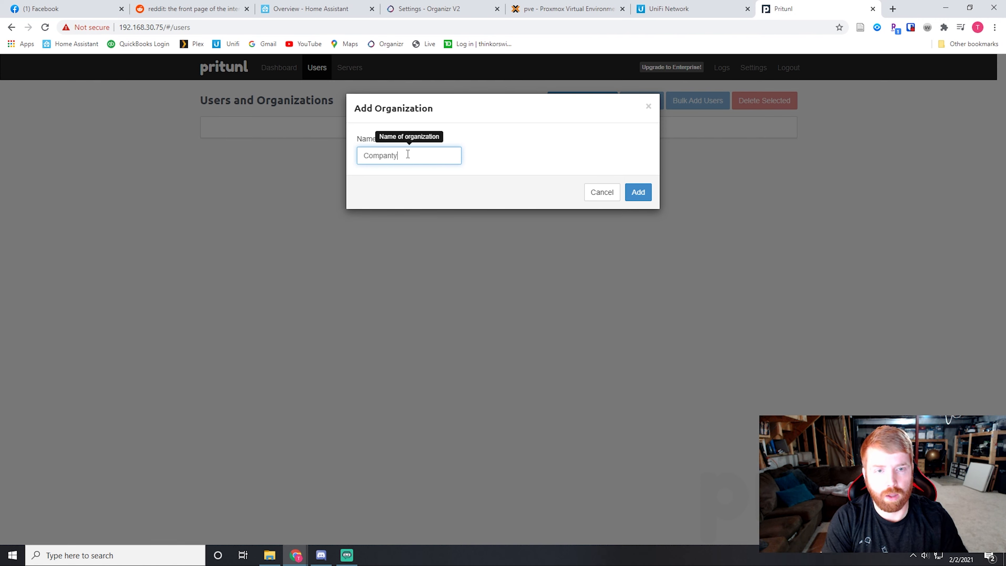
text(yA)
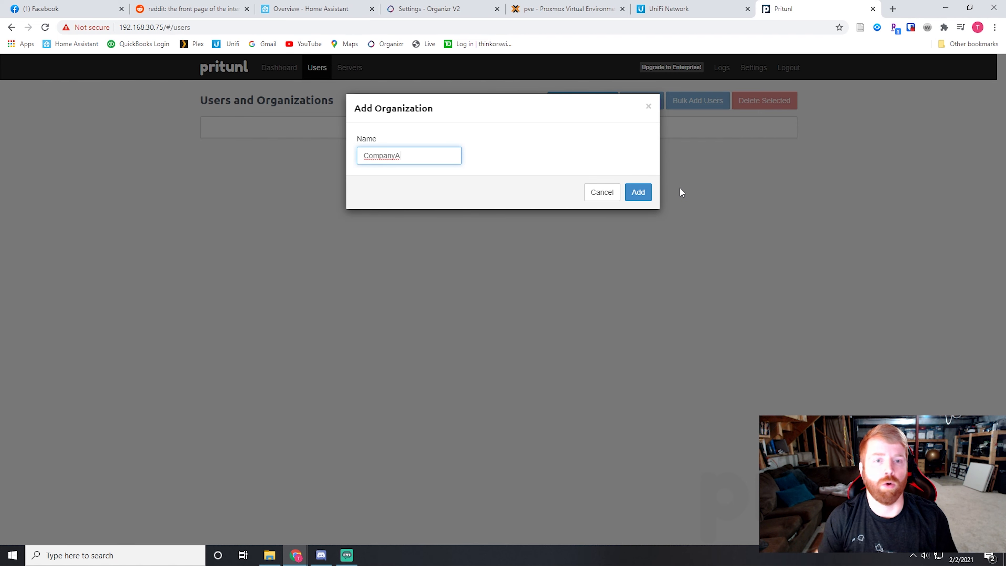
click(642, 194)
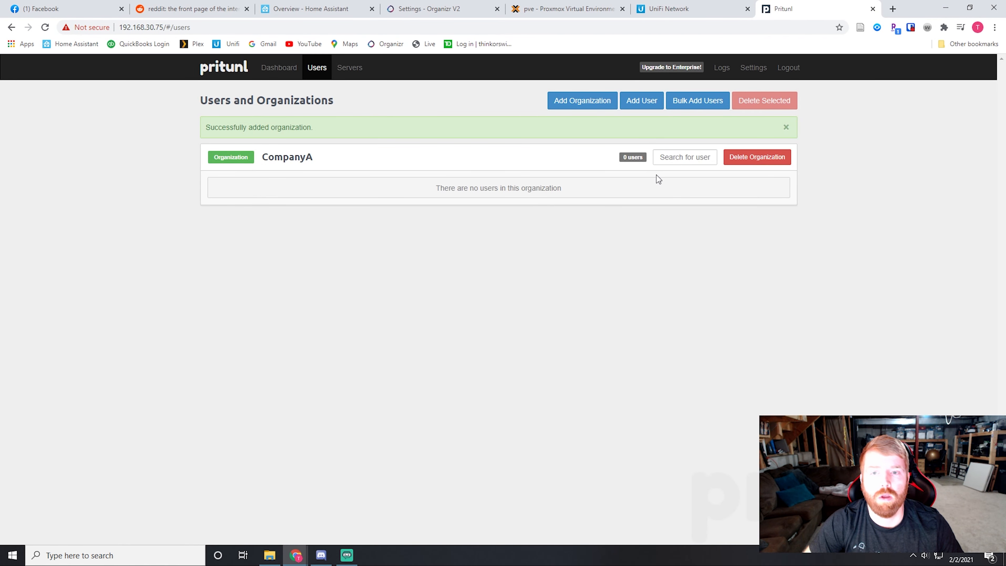
Step: Add a user named UserA to the CompanyA organization, leaving the email and PIN empty
click(640, 101)
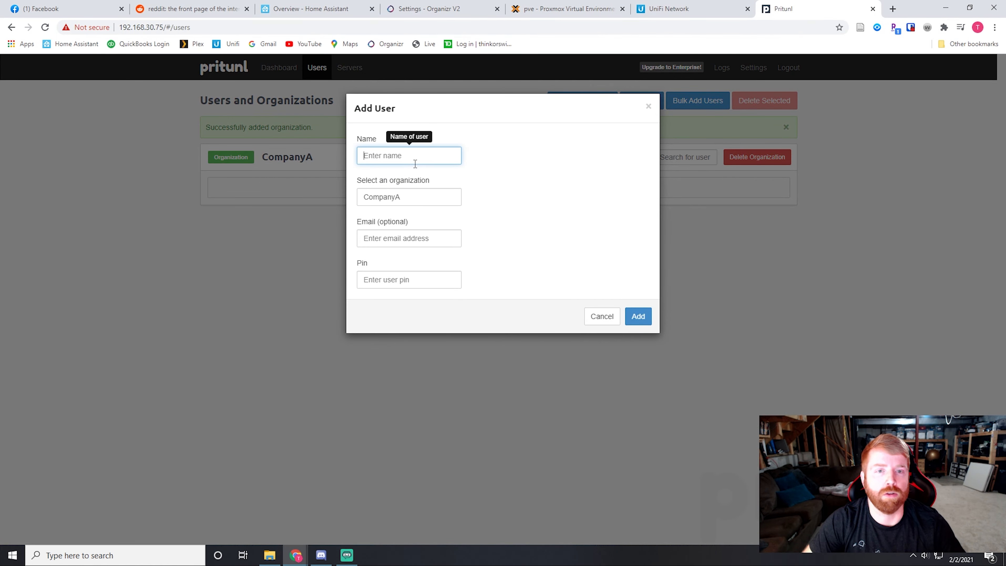
text(UserA)
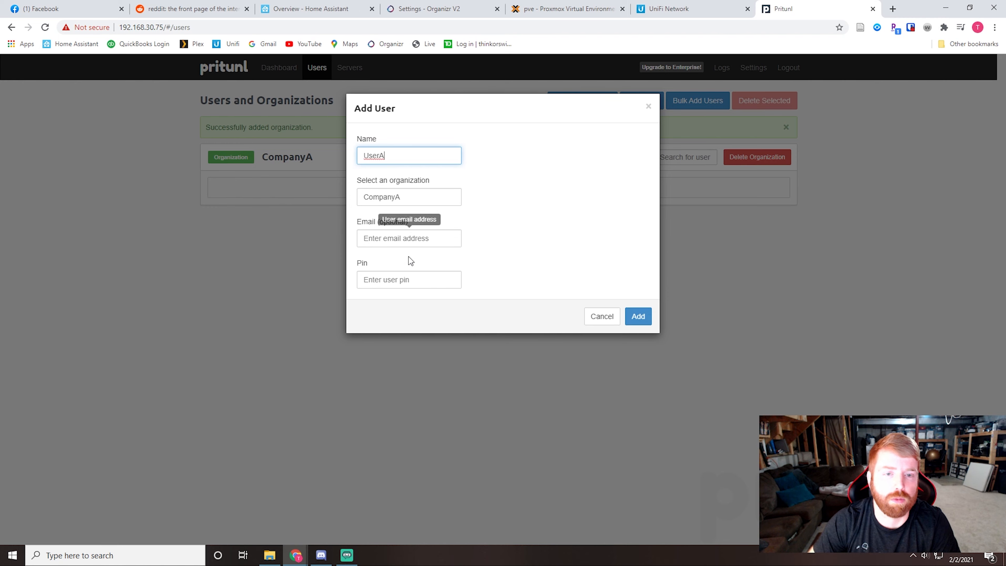
click(639, 317)
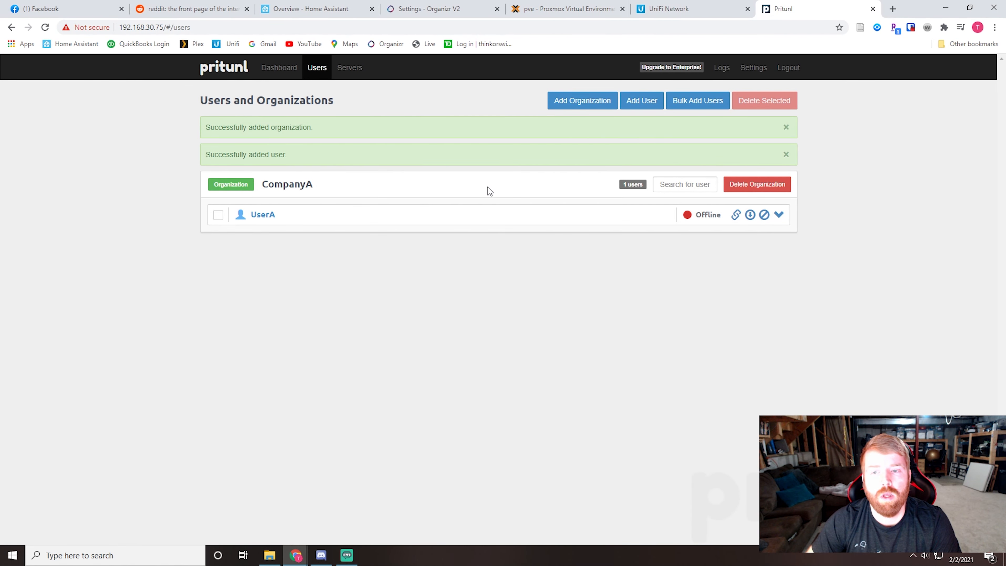
Step: Add a route for the network 192.168.1.0/24 to testserver
click(355, 68)
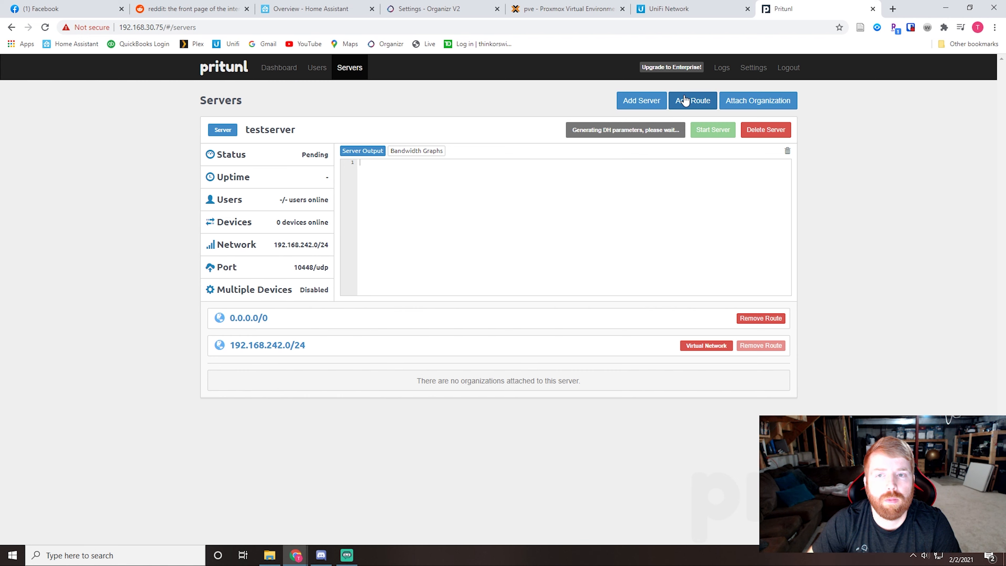
click(691, 101)
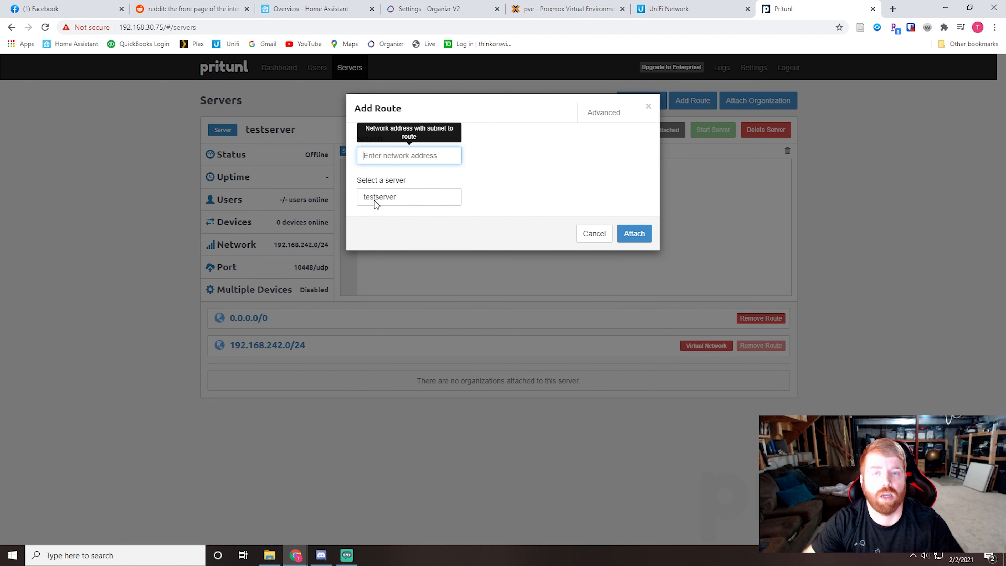
text(2.168.1.1)
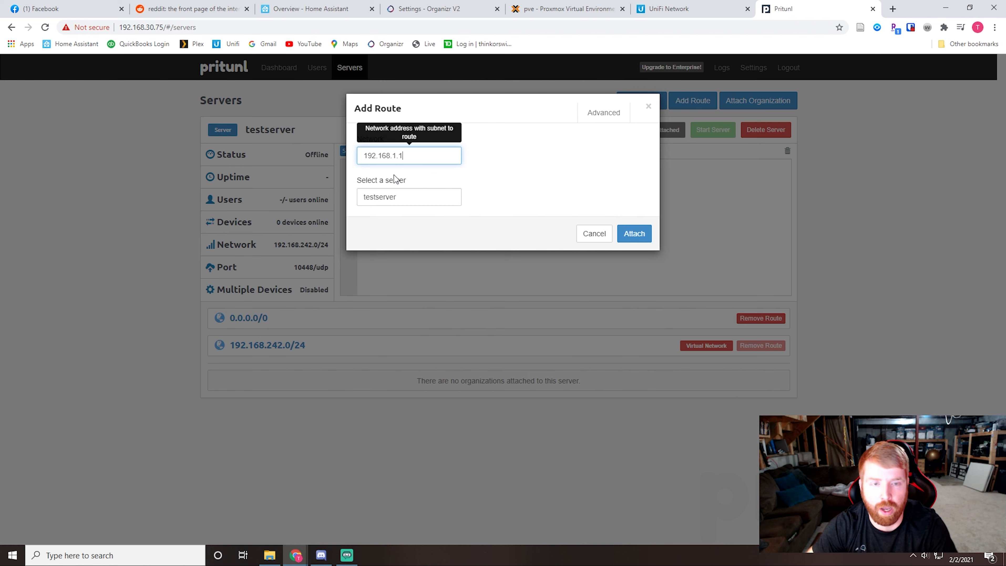
key(BackSpace)
text(0/24)
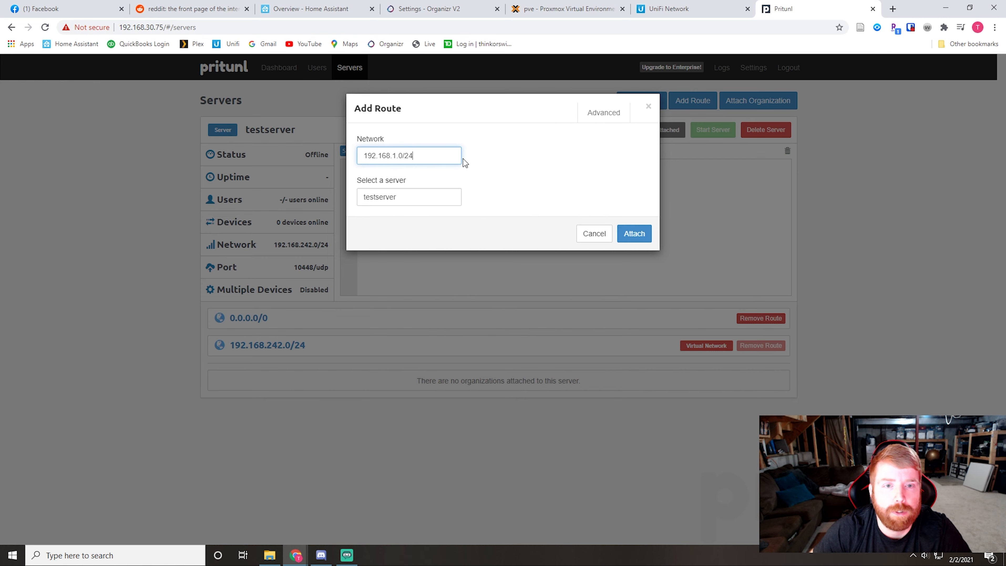
click(634, 234)
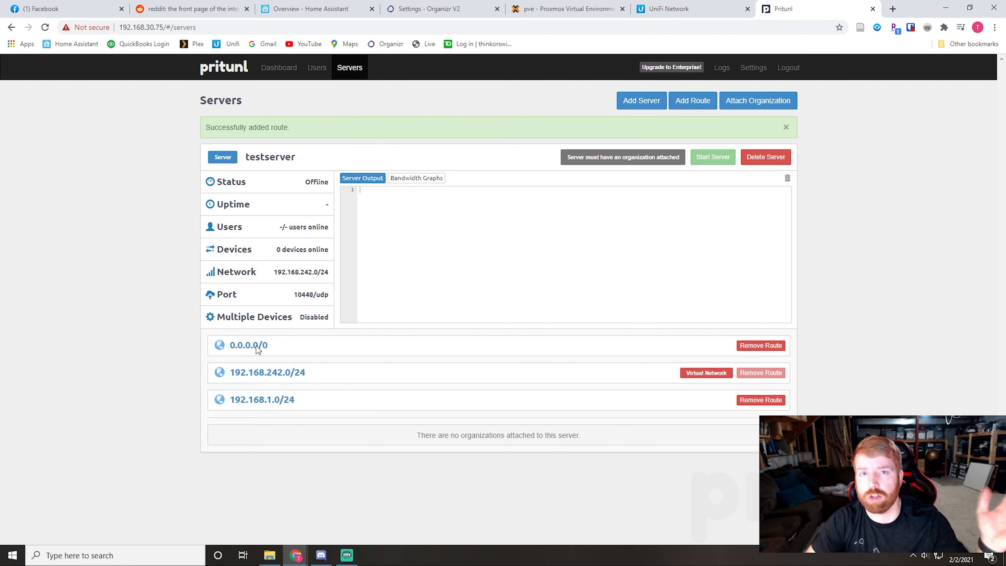
Step: Remove the 0.0.0.0/0 route from testserver and attach the CompanyA organization to it
click(772, 348)
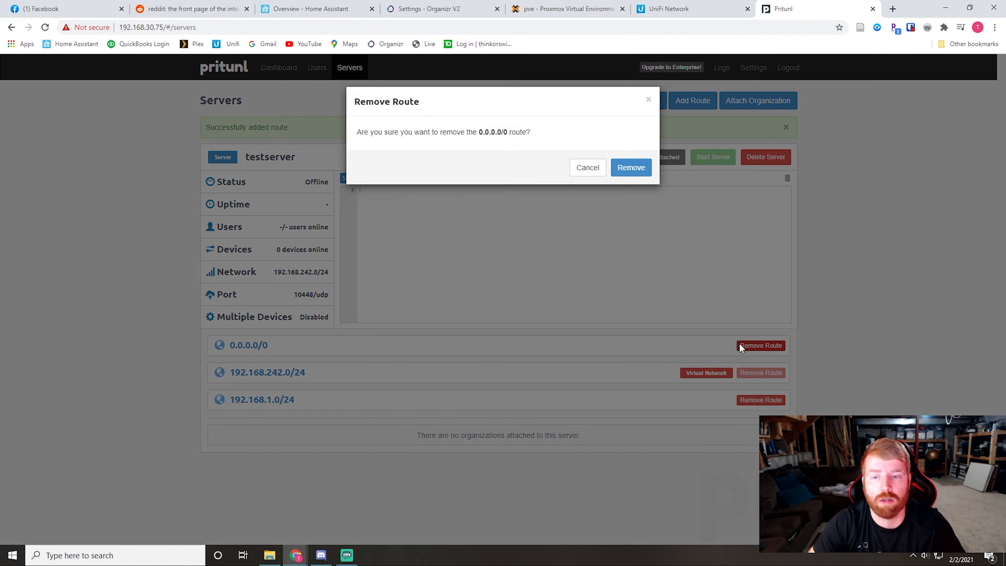
click(633, 171)
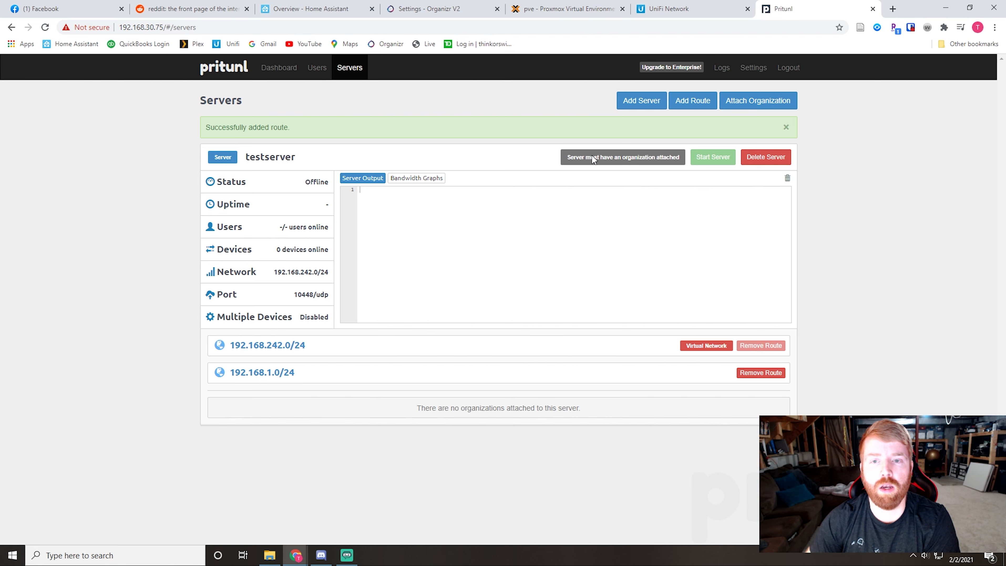
click(740, 101)
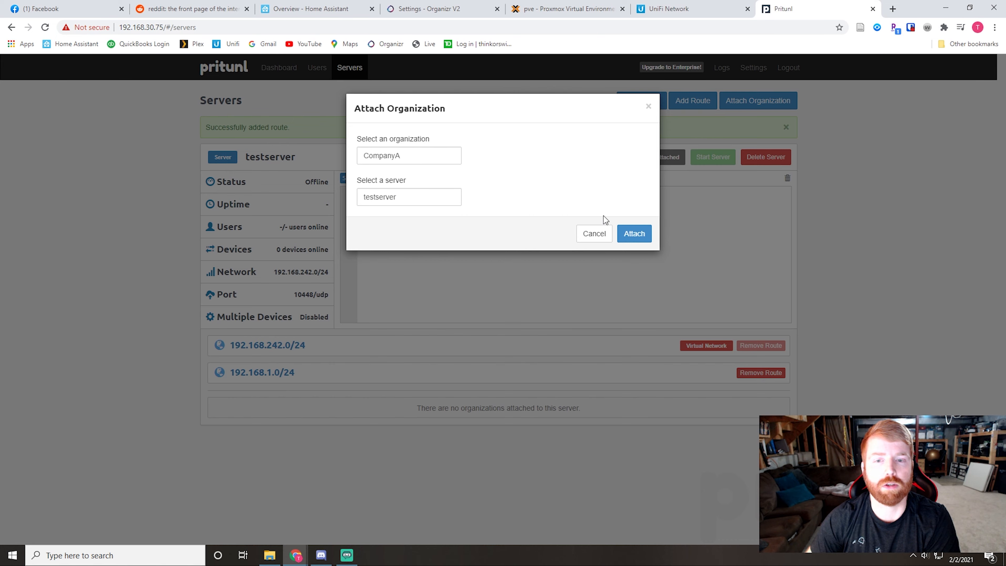
click(633, 234)
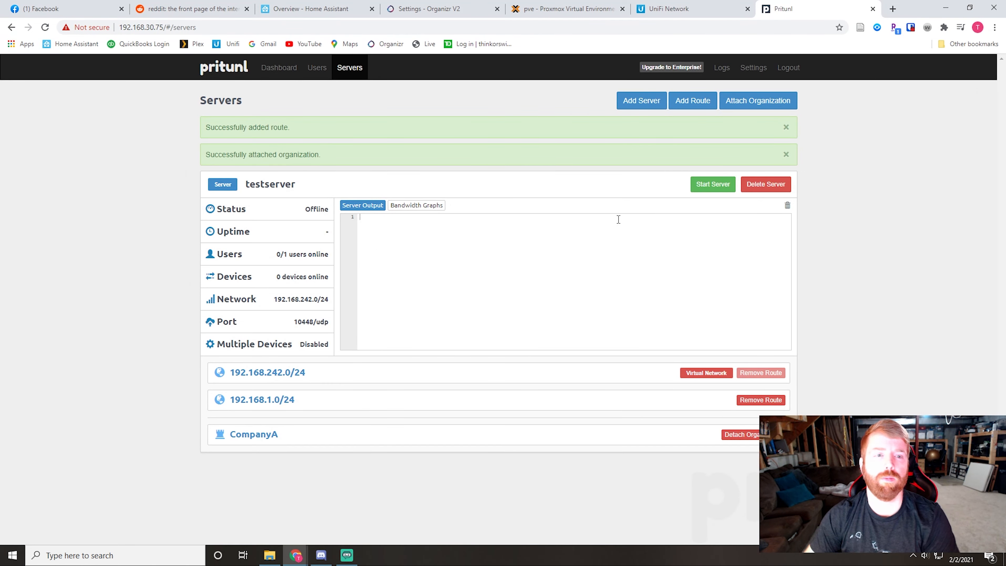
Step: Start testserver and check its bandwidth graphs and server output
click(725, 190)
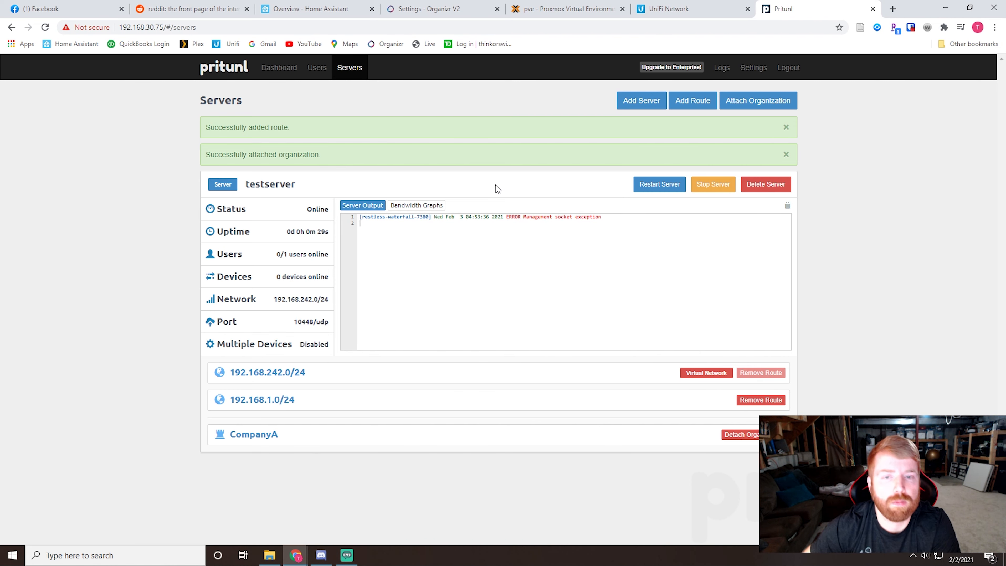
click(412, 205)
click(362, 205)
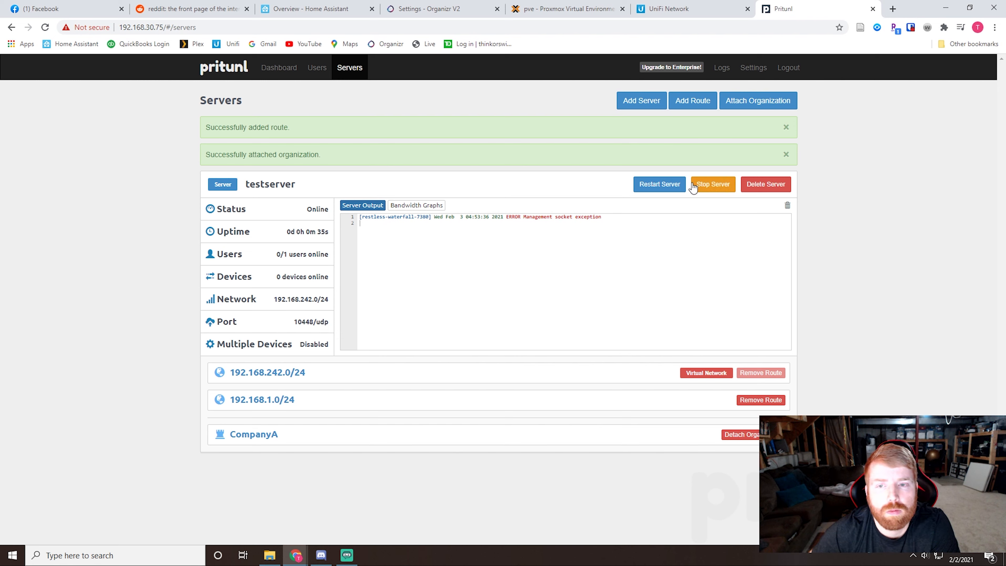
Step: Examine the system logs for server startup errors, then close them and return to the Servers page
click(290, 70)
click(316, 70)
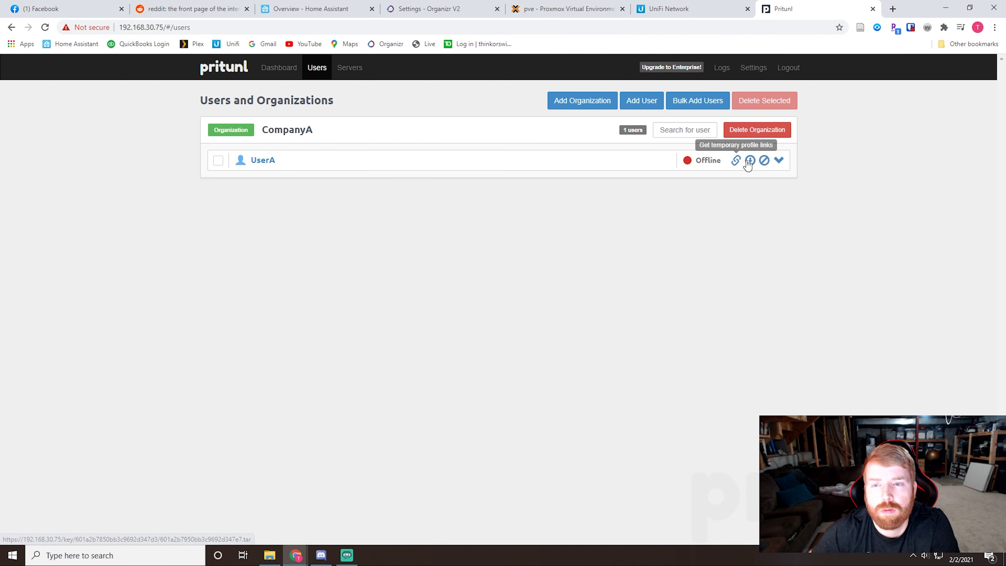
click(730, 71)
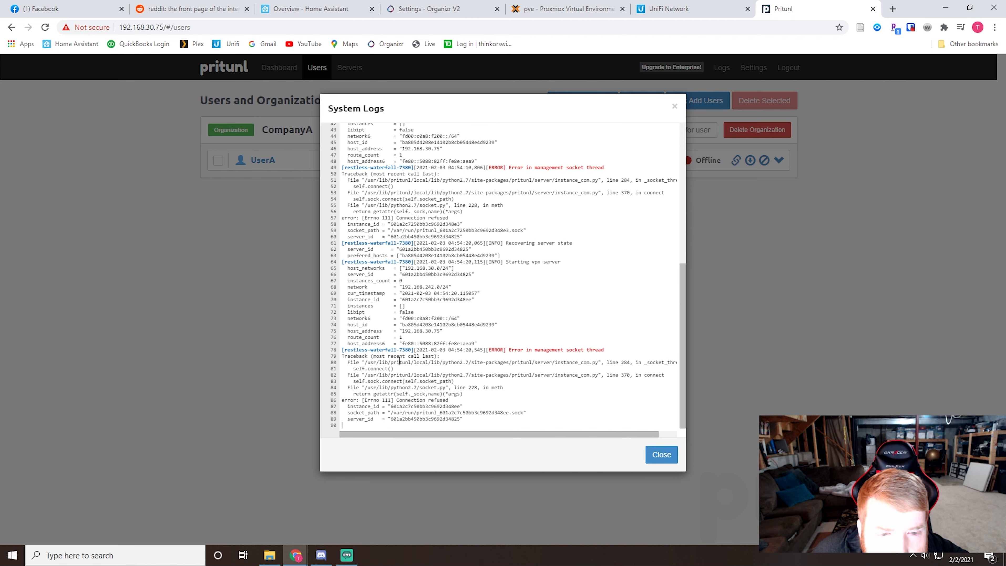
scroll(482, 352, up, 10)
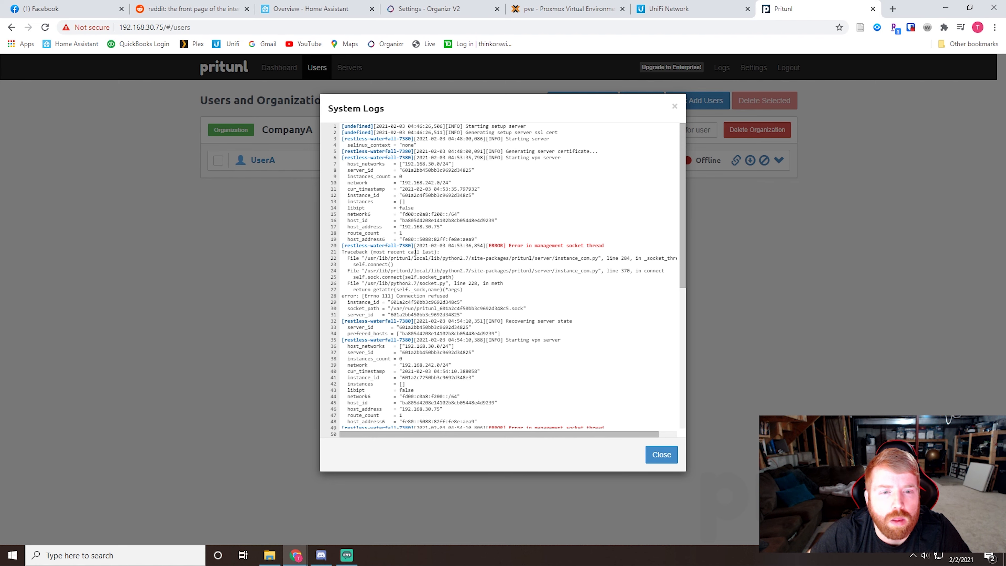
click(674, 107)
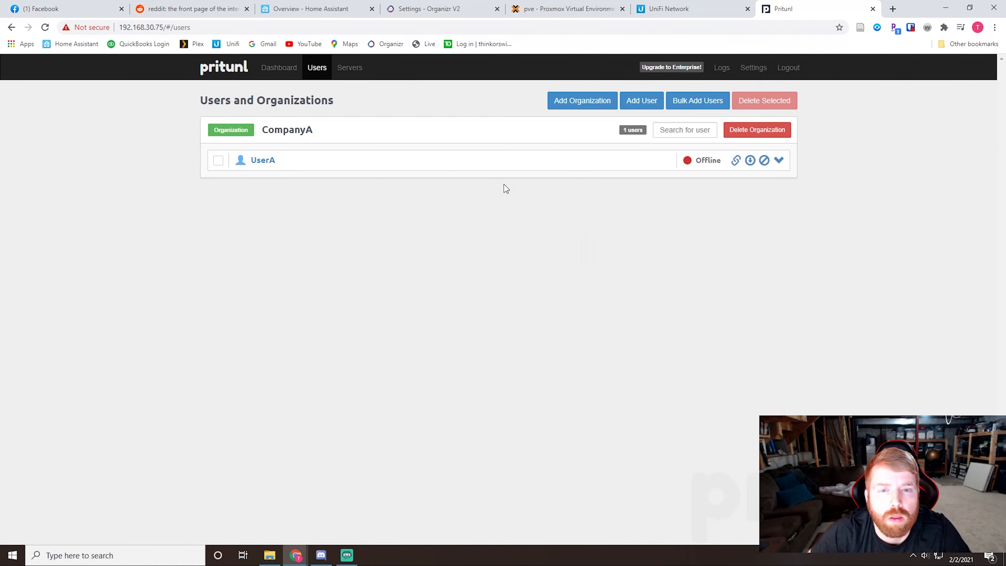
click(349, 67)
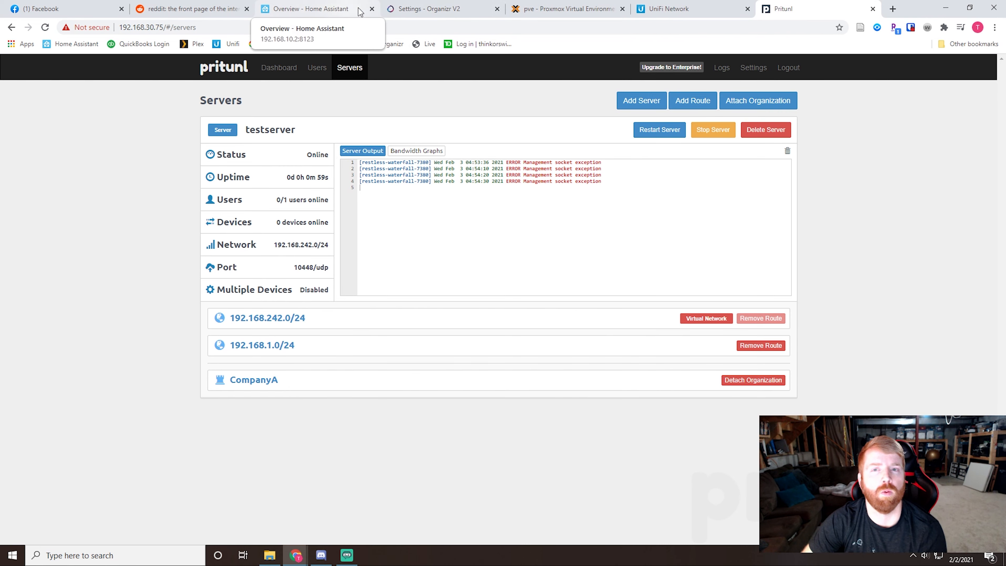
Step: Switch to the Proxmox console of the pritunlvideo container and try to change to the /dev/net directory
click(524, 9)
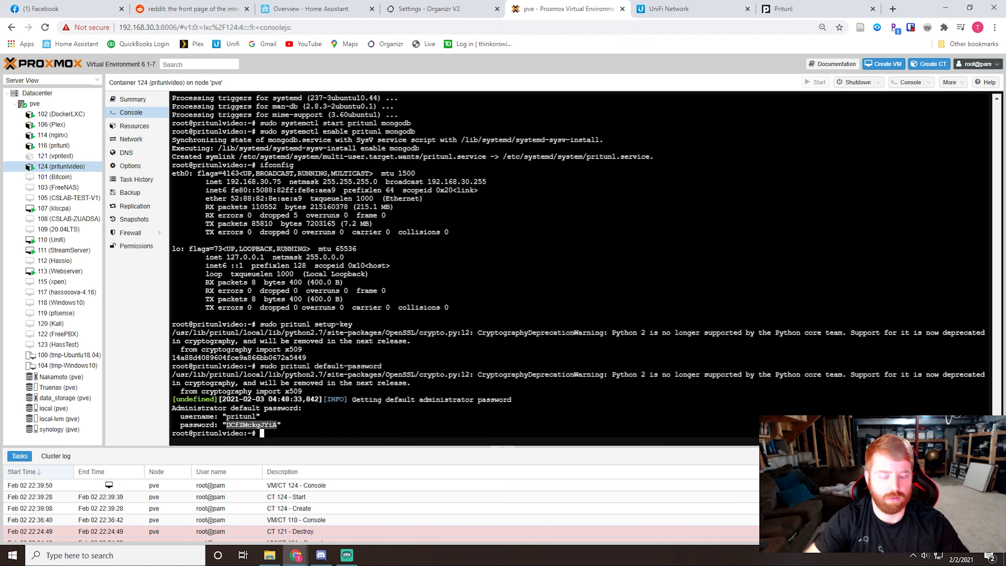
text(cd /dev/)
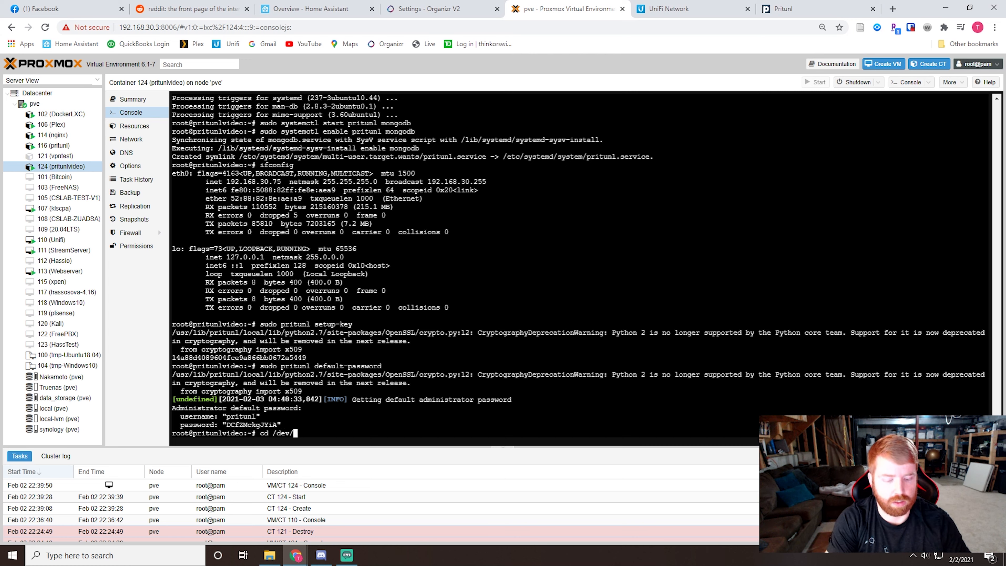
text(net)
key(Return)
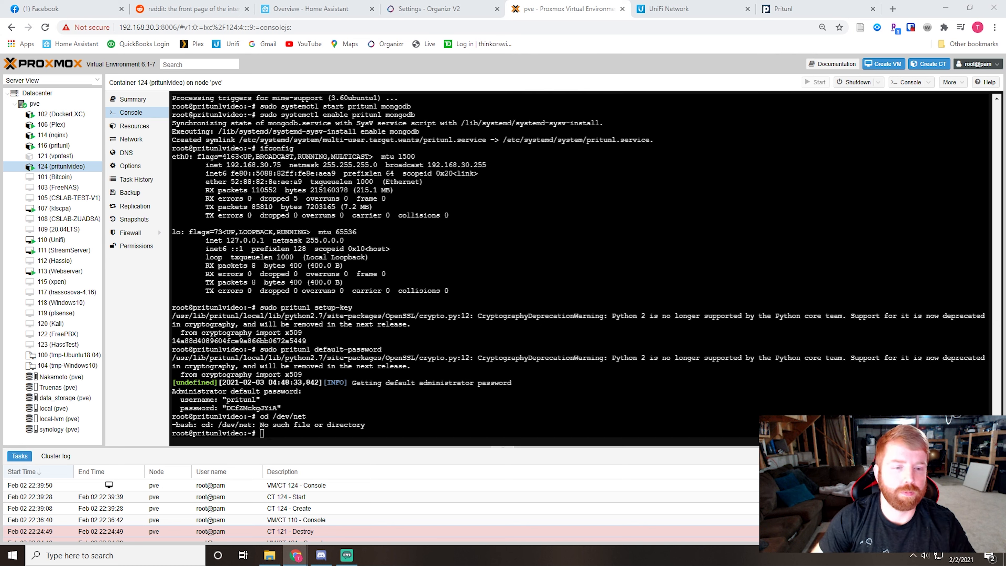
right_click(268, 435)
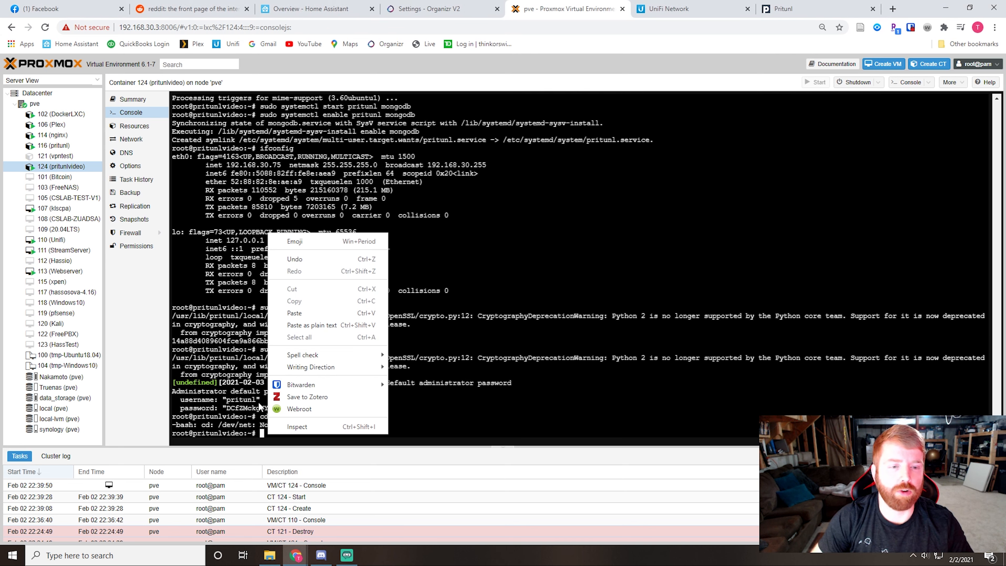
click(296, 314)
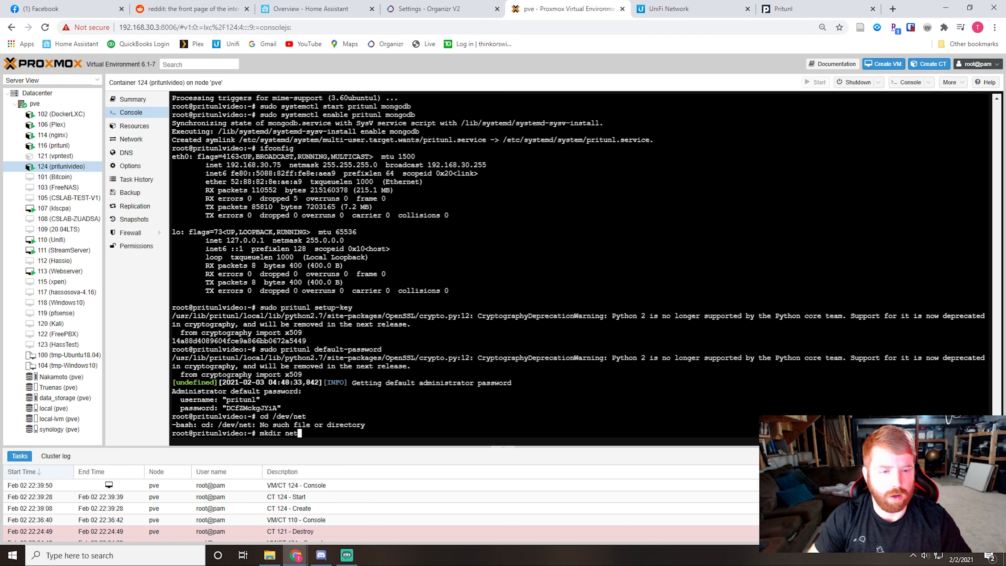
key(BackSpace)
key(BackSpace)
key(BackSpace)
key(BackSpace)
key(BackSpace)
key(BackSpace)
key(BackSpace)
key(BackSpace)
key(BackSpace)
Step: Change to the /dev directory and create a directory named net in it with mkdir
text(cd)
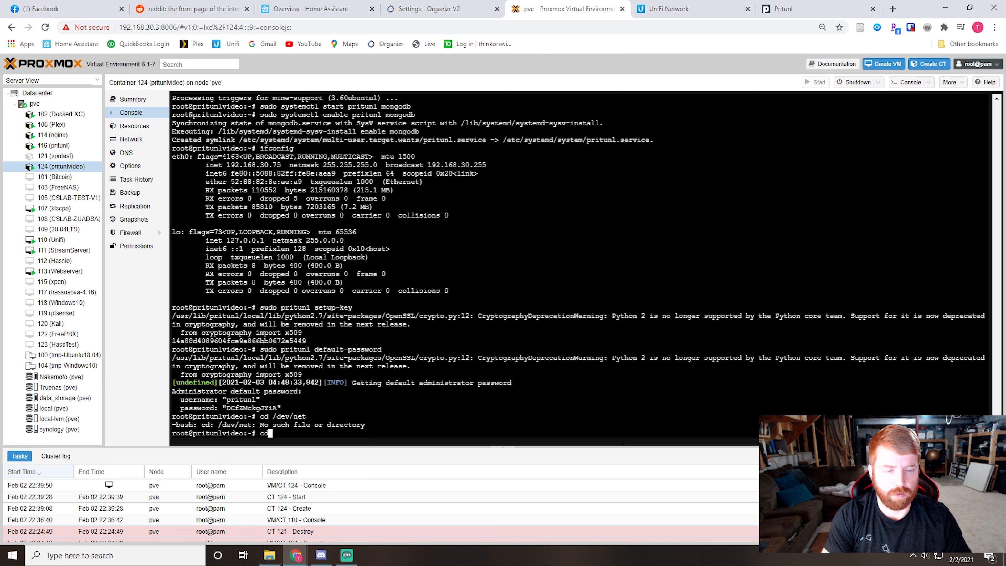
text( /)
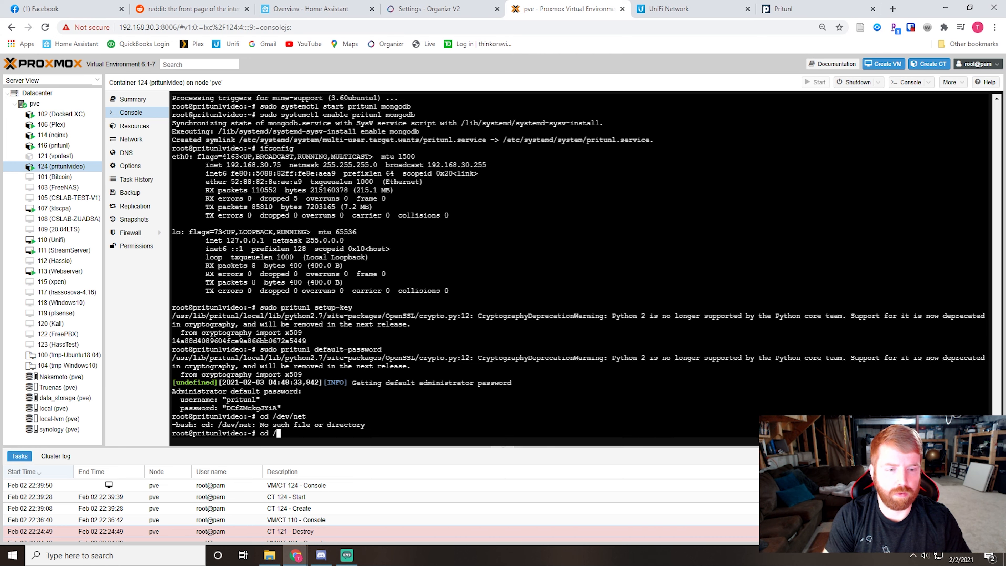
text(dev)
key(Return)
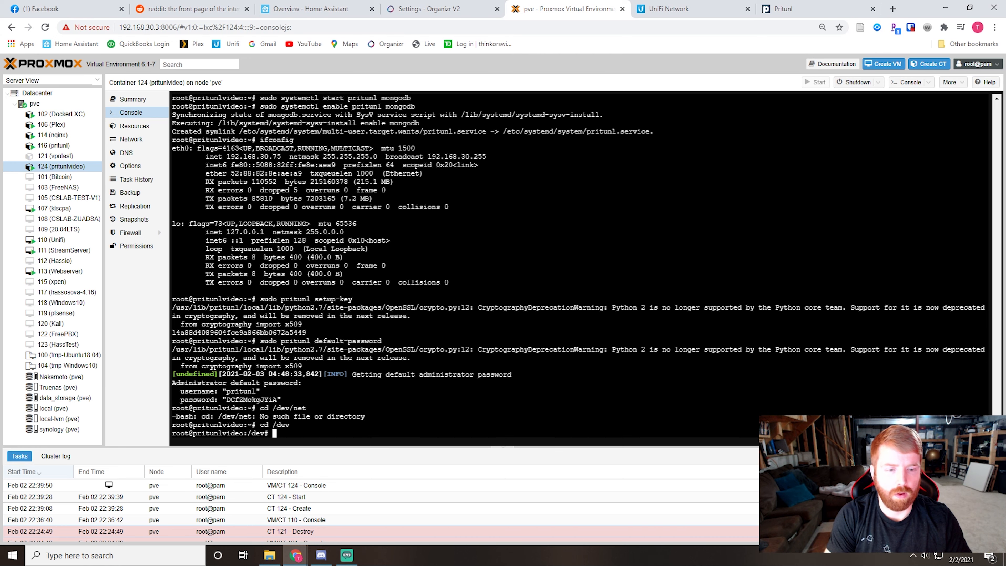
right_click(281, 231)
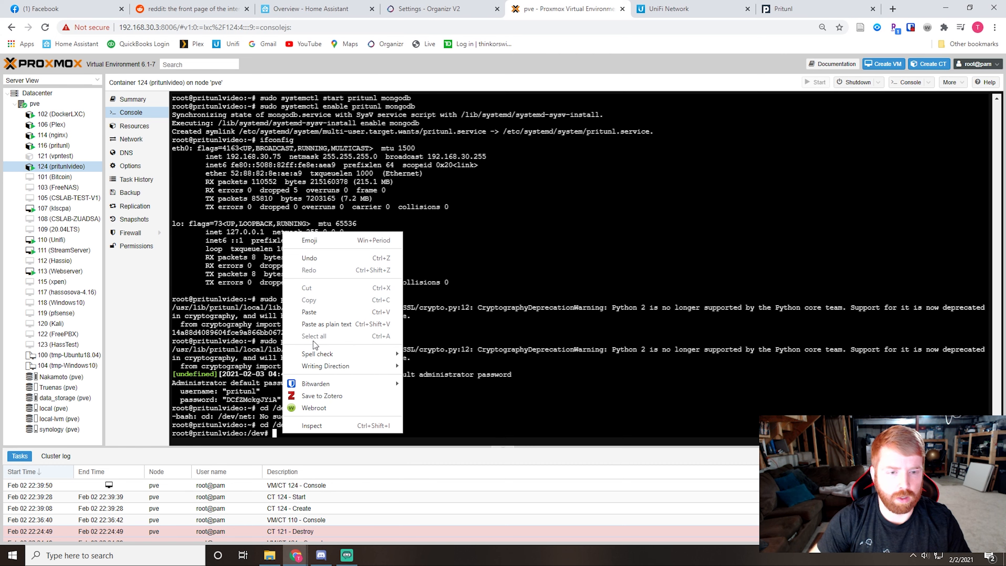
click(301, 324)
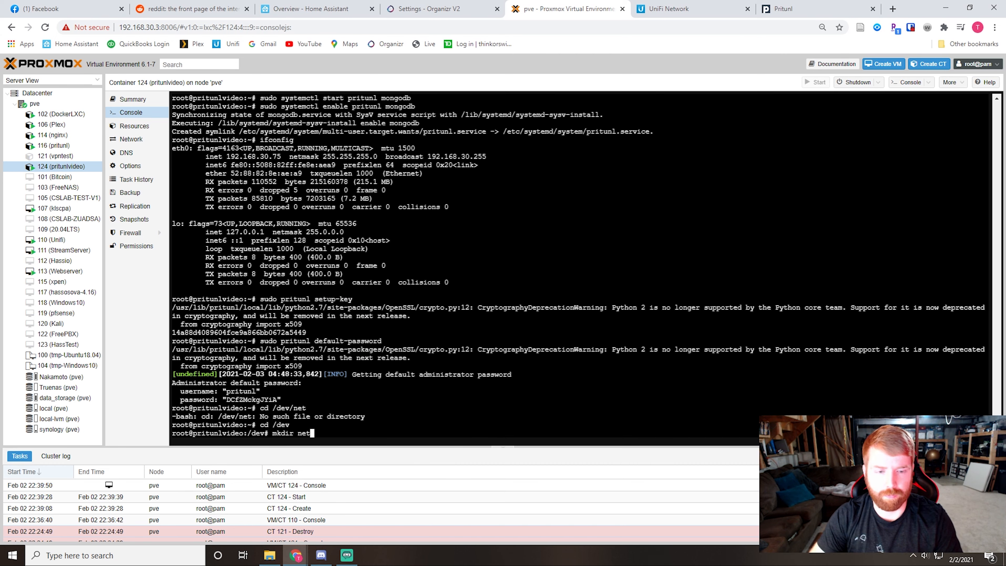
key(Return)
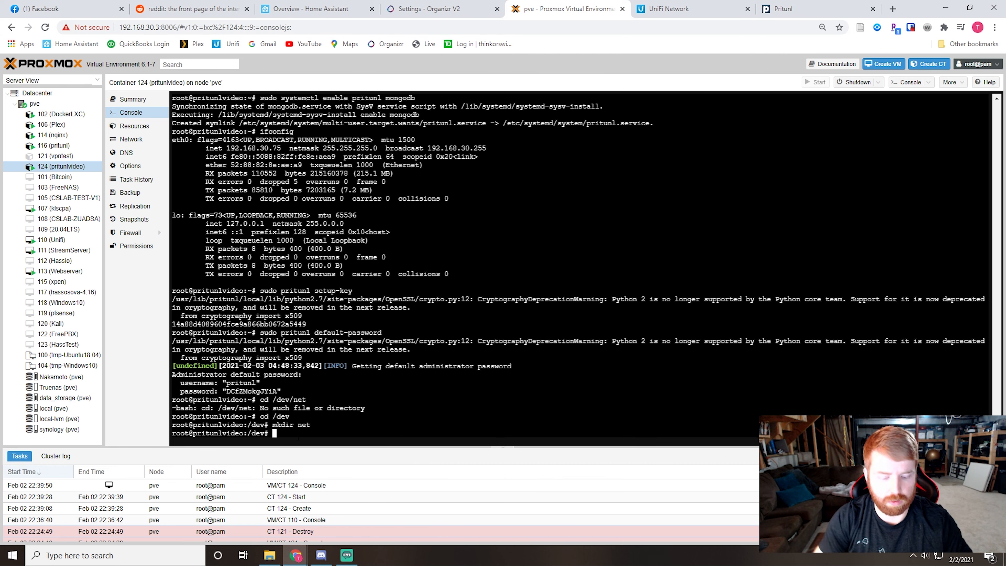
Step: Change into the new net directory under /dev
text(cd )
text(/n)
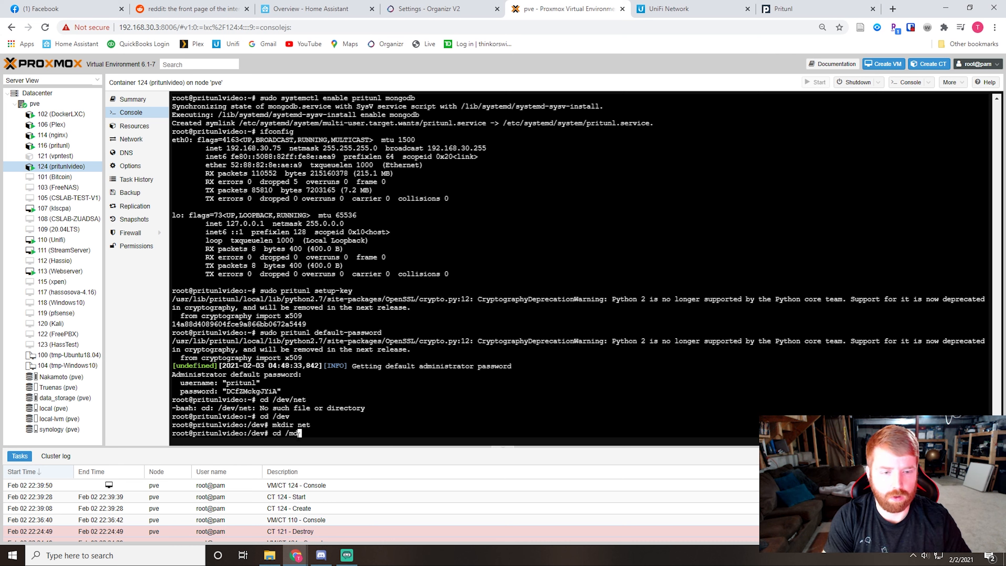
key(BackSpace)
key(BackSpace)
text(net/)
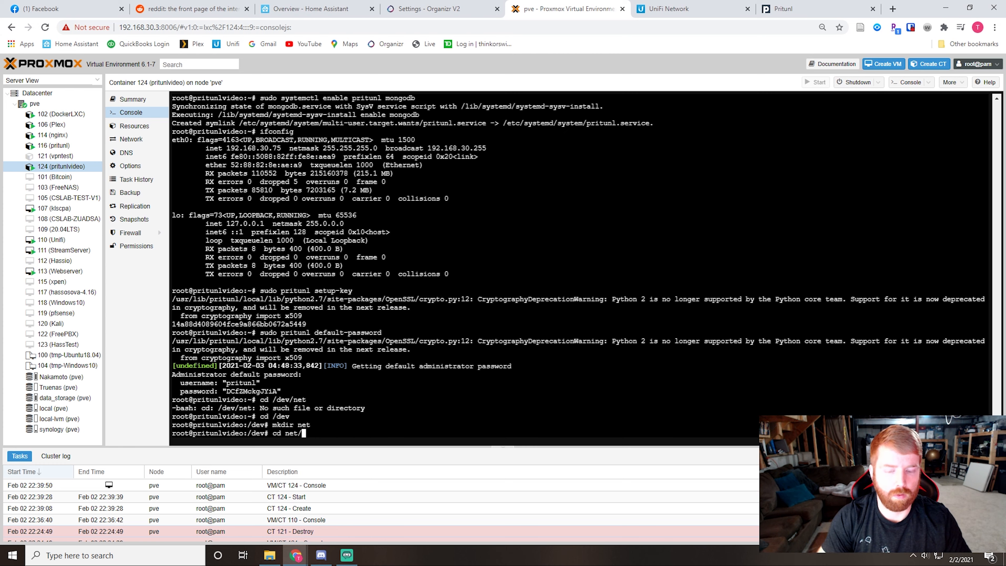
key(Return)
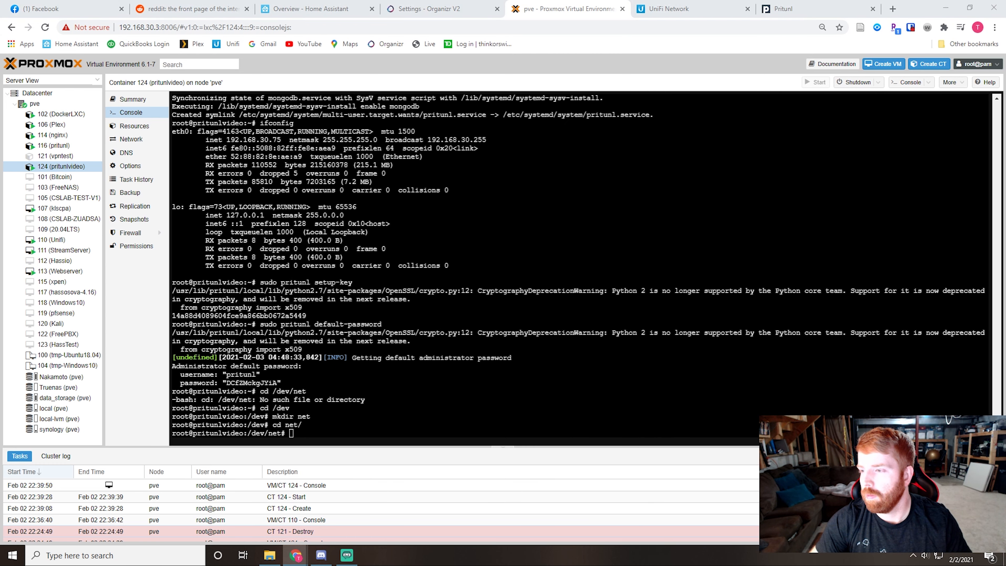
Step: Create the TUN device node in /dev/net by running mknod tun c 10 200
right_click(302, 437)
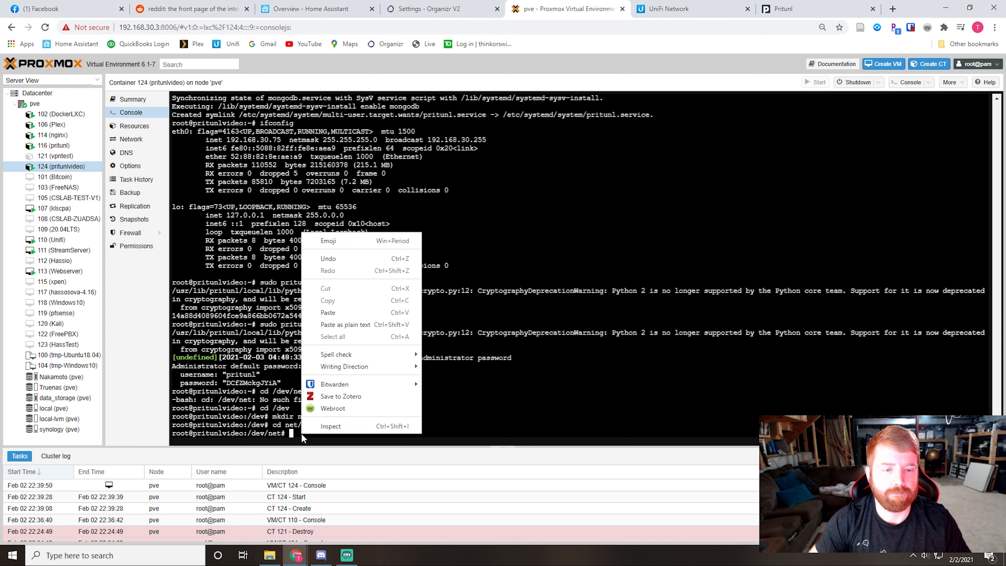
click(350, 323)
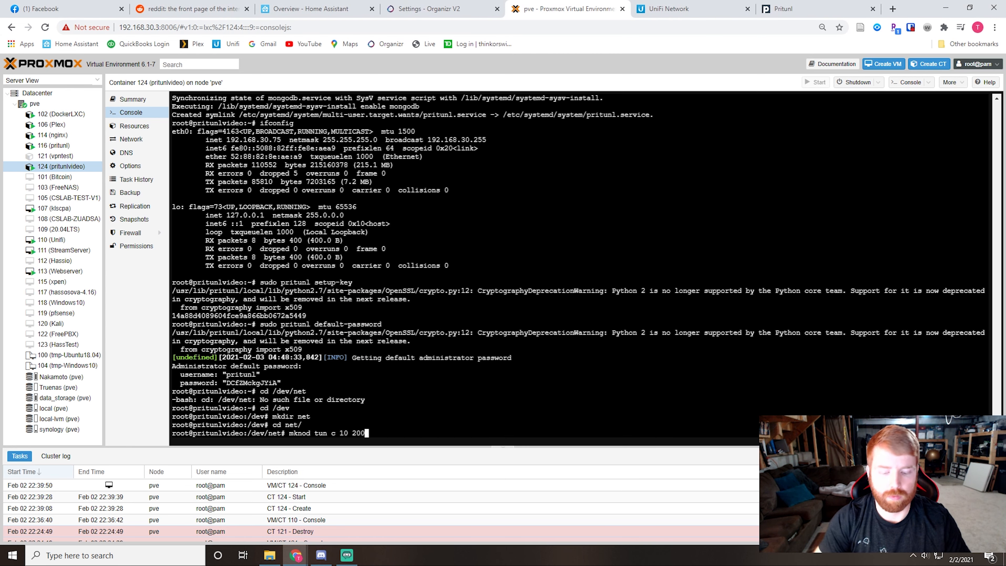
key(Return)
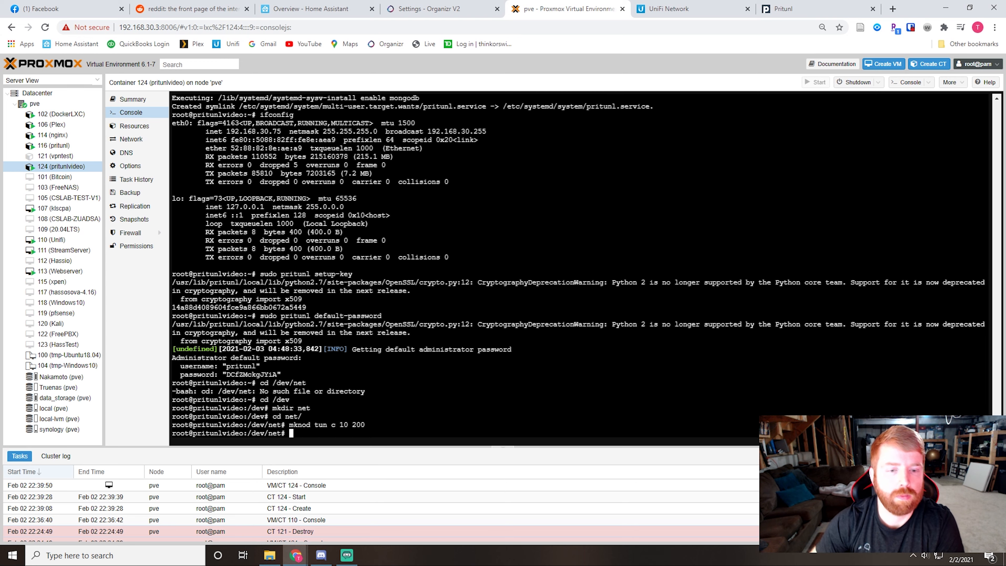
Step: Switch to the Pritunl web interface and check testserver's output, highlighting the message about the TUN/TAP device
click(776, 10)
scroll(560, 234, down, 1)
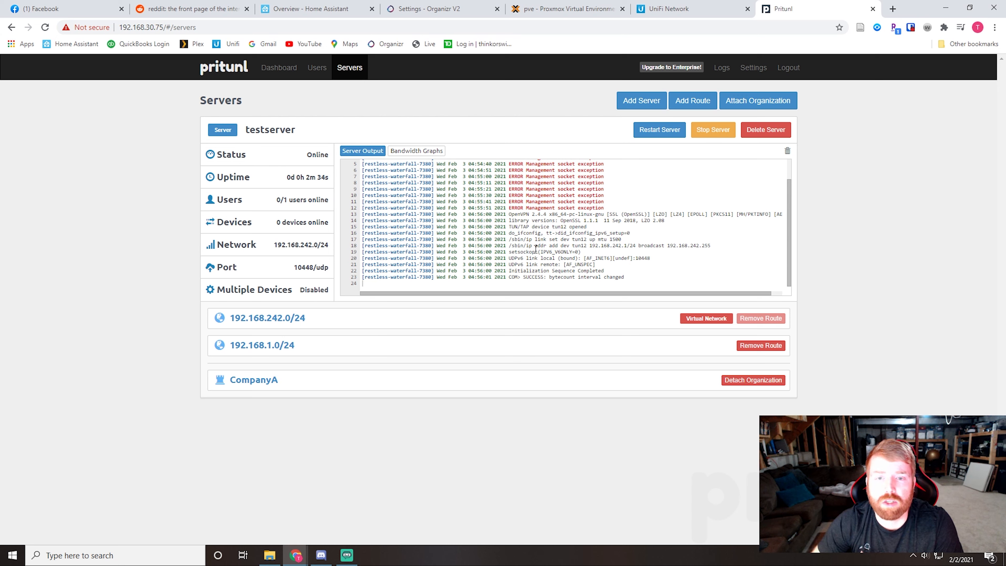
drag(510, 227, 587, 226)
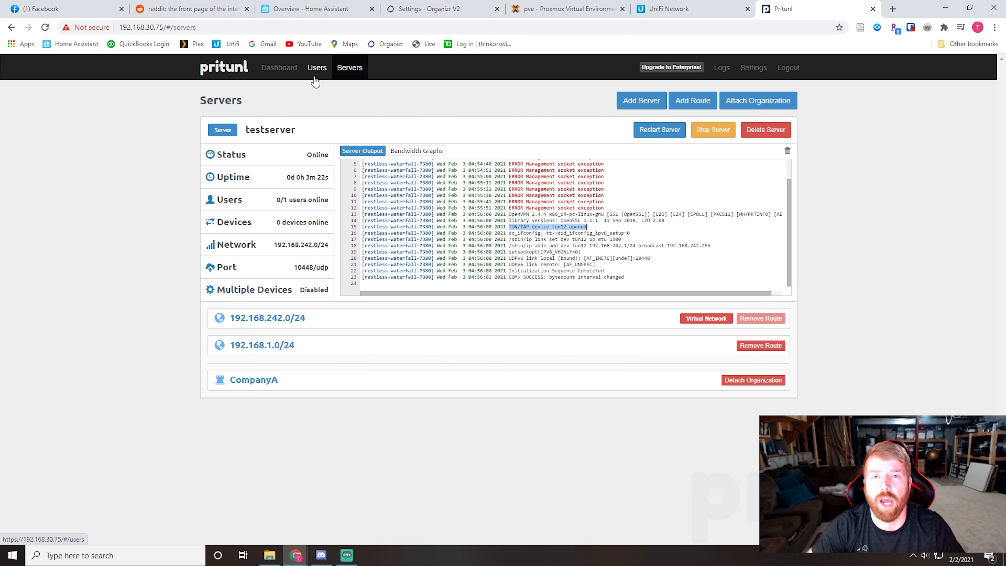
Step: Search the web for "pritunl client" in a new browser tab and open the Pritunl Client website at client.pritunl.com
click(892, 9)
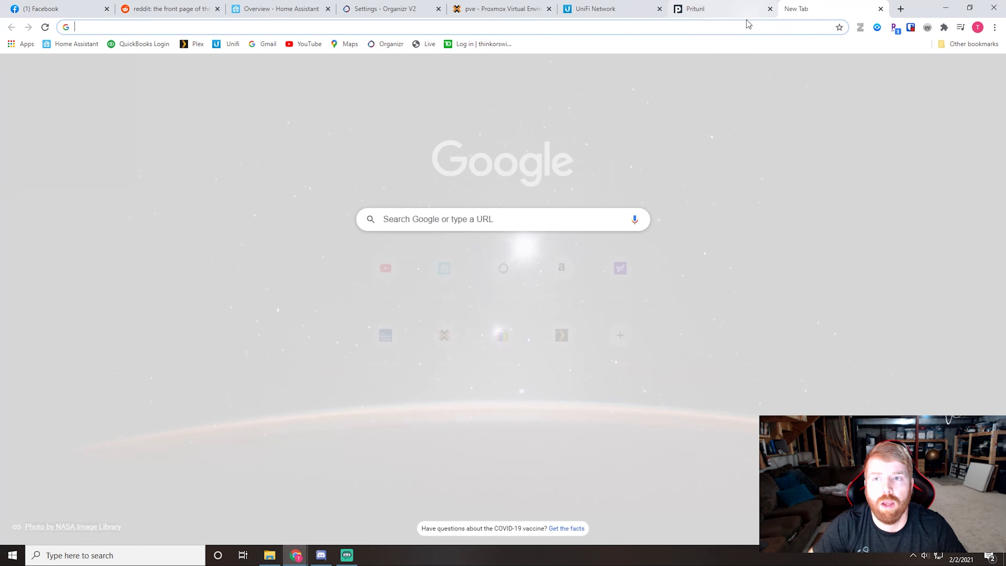
text(pri)
text(cpp)
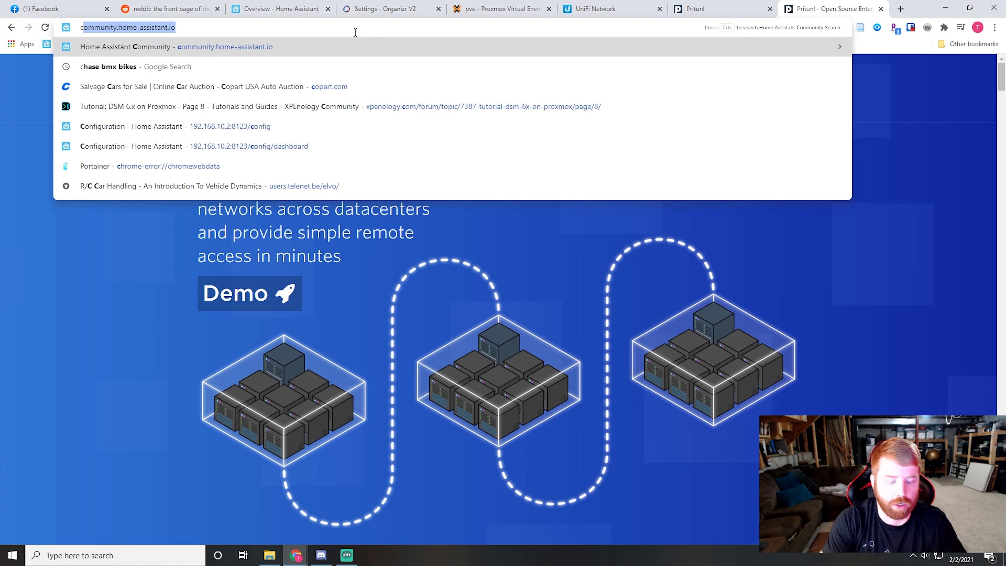
key(BackSpace)
key(BackSpace)
key(BackSpace)
text(pr)
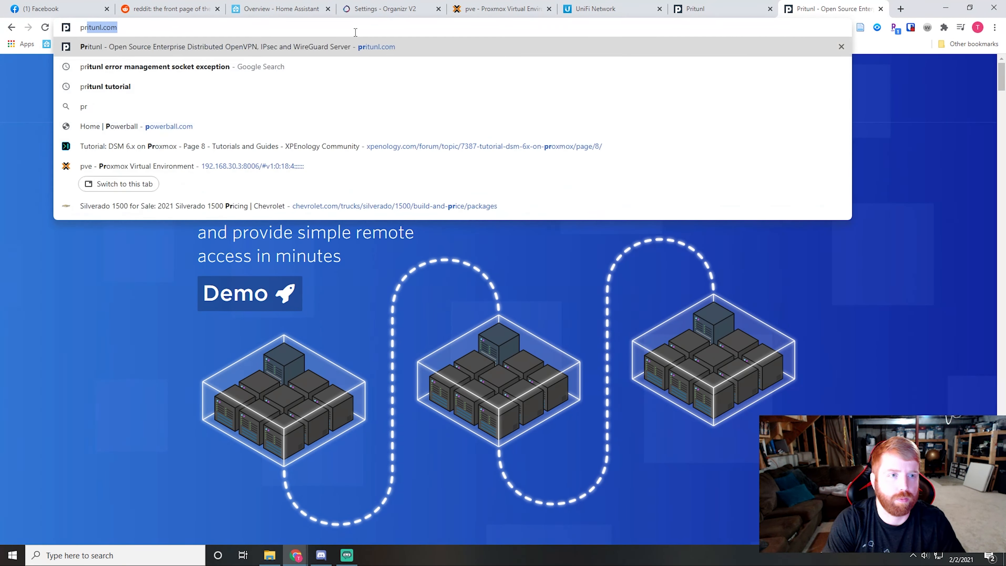
text(itunl client)
key(Return)
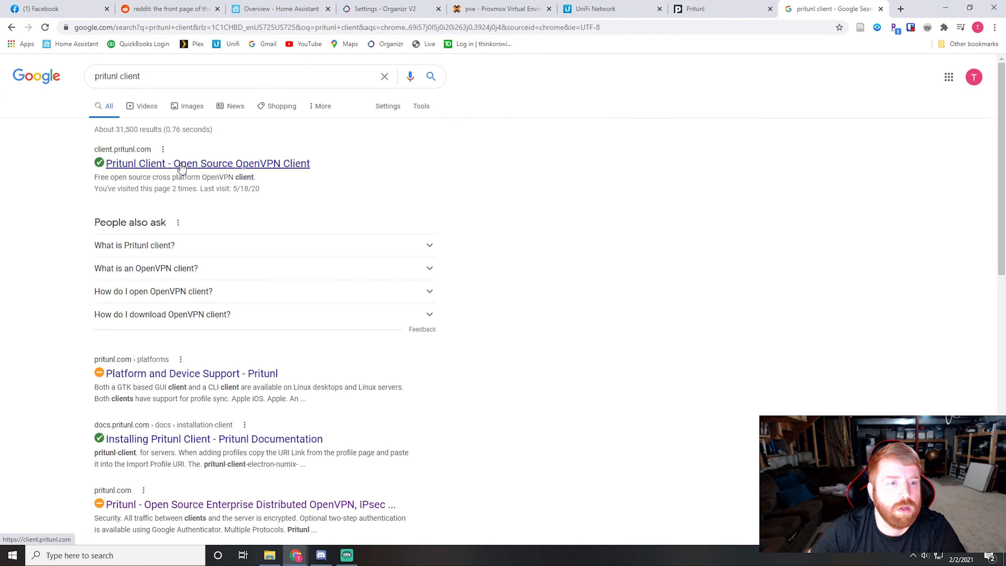
click(265, 163)
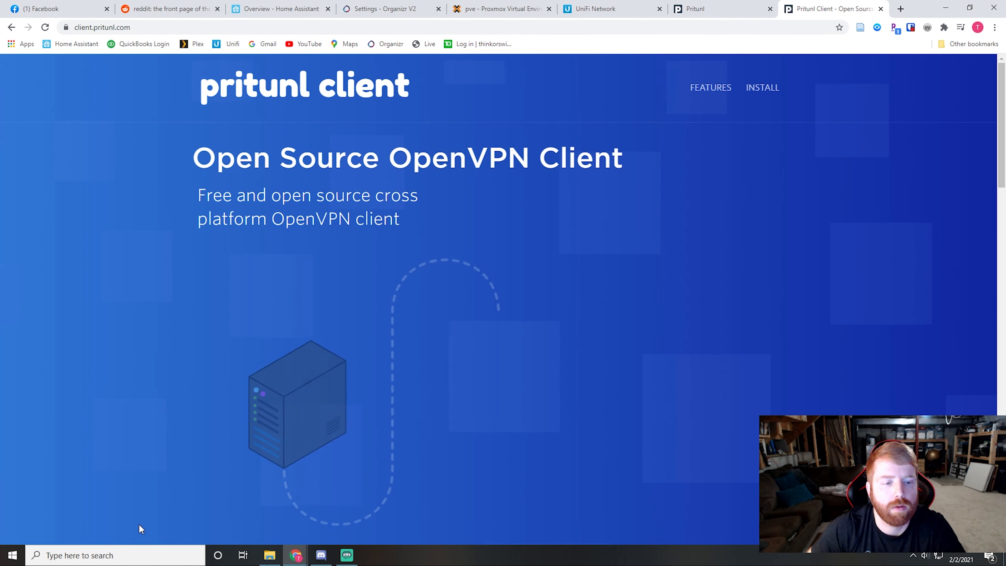
Step: Search the Windows computer for "pritunl" to check for an installed client
click(101, 554)
text(pritunl)
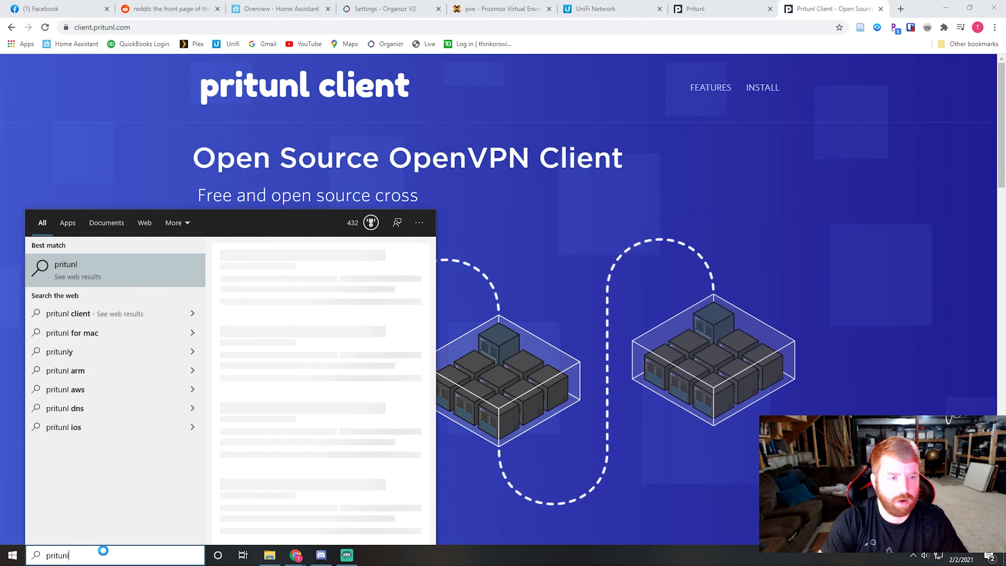
key(Return)
Step: Download the Windows installer from the site's Install section and save Pritunl.exe to the NVME (I:) drive
click(761, 87)
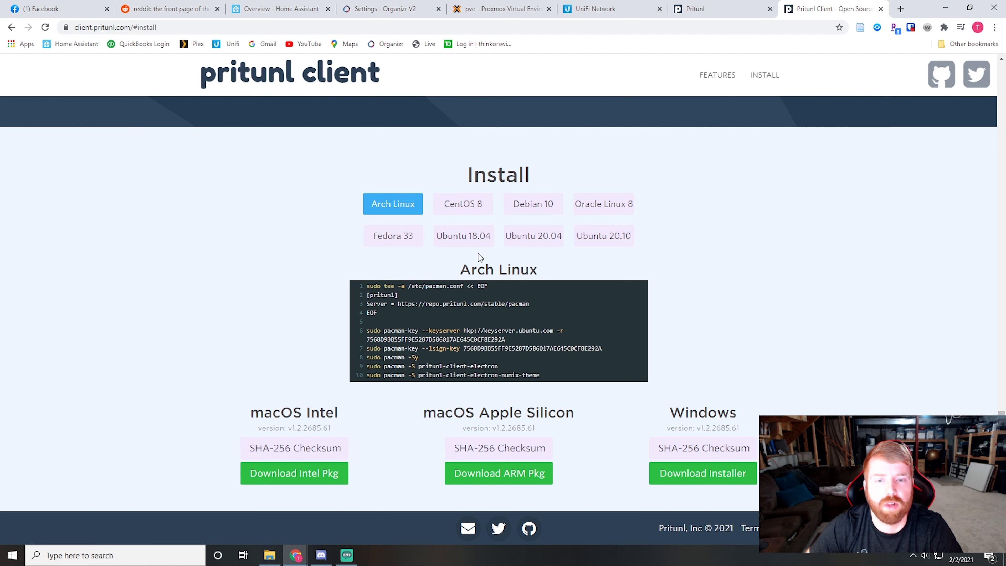
click(719, 478)
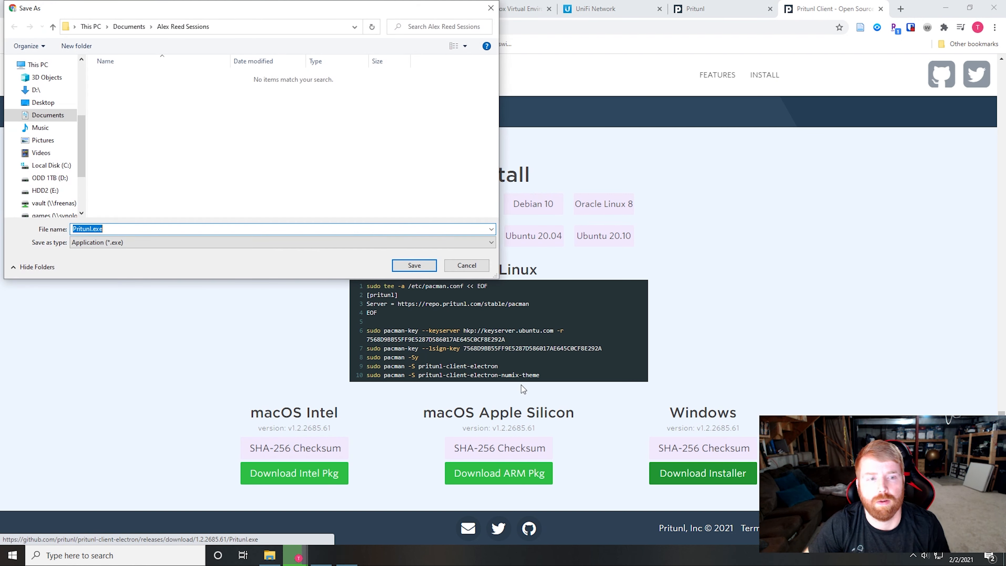
scroll(48, 190, down, 2)
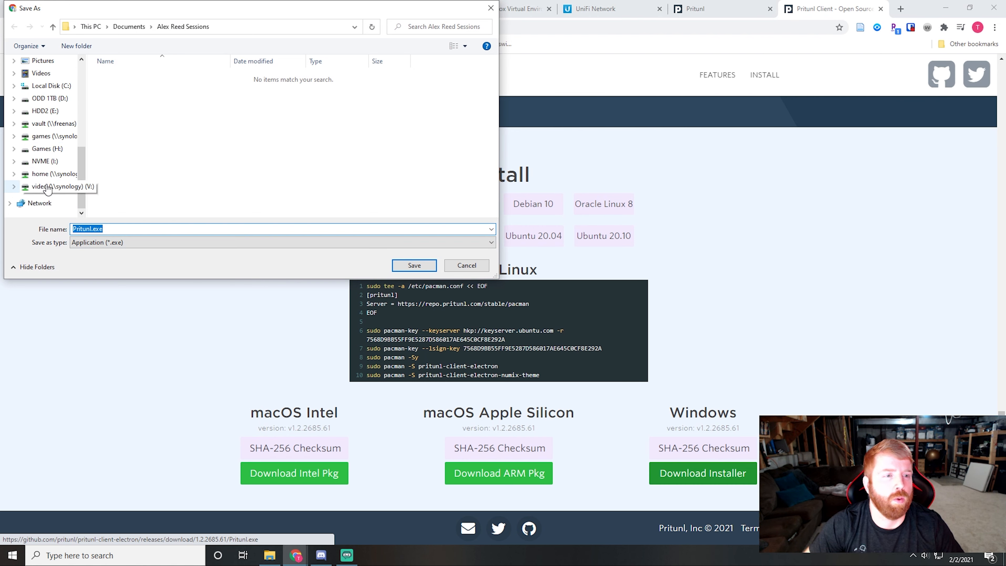
click(40, 161)
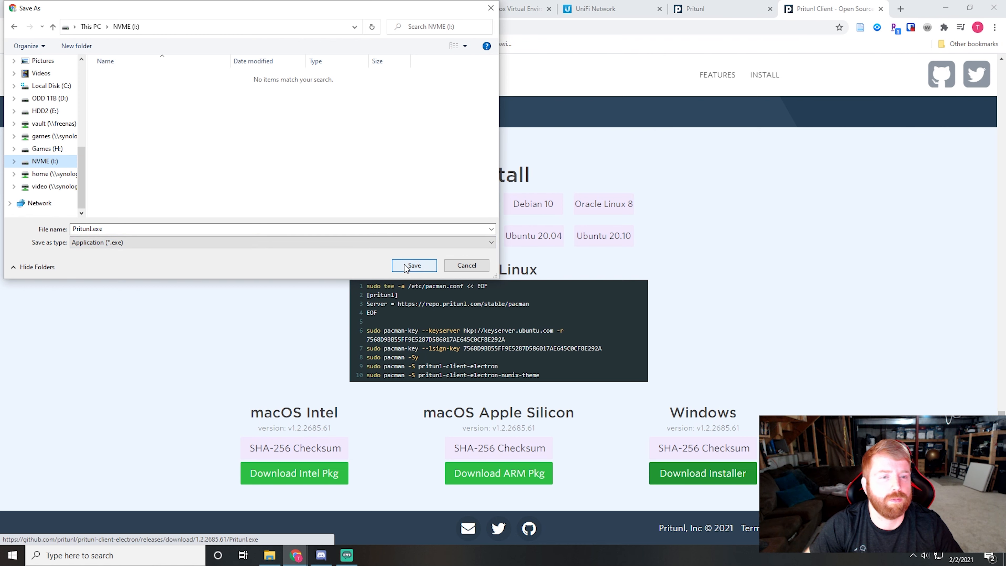
click(414, 265)
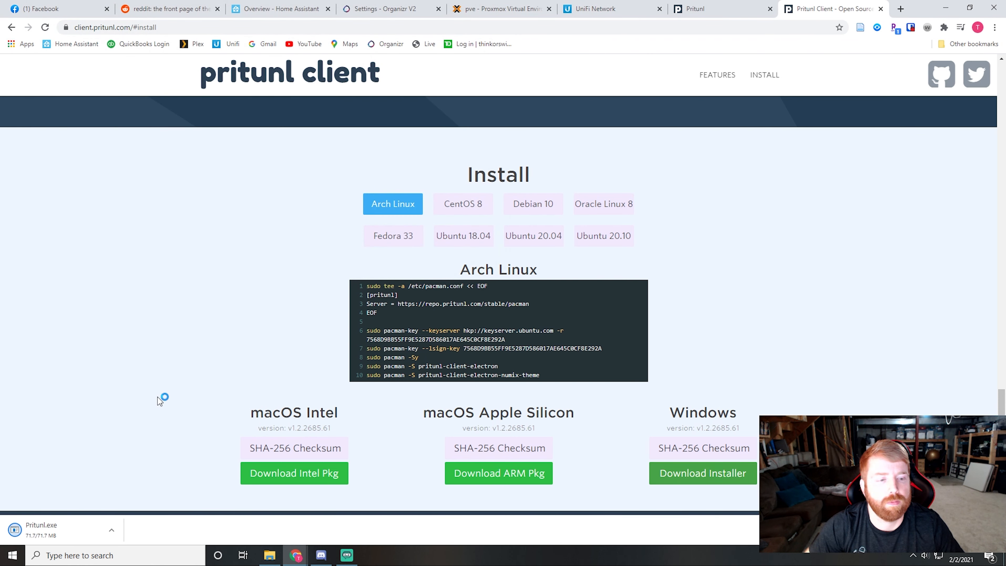
Step: Run the downloaded Pritunl.exe and accept the license agreement in the setup wizard
click(68, 529)
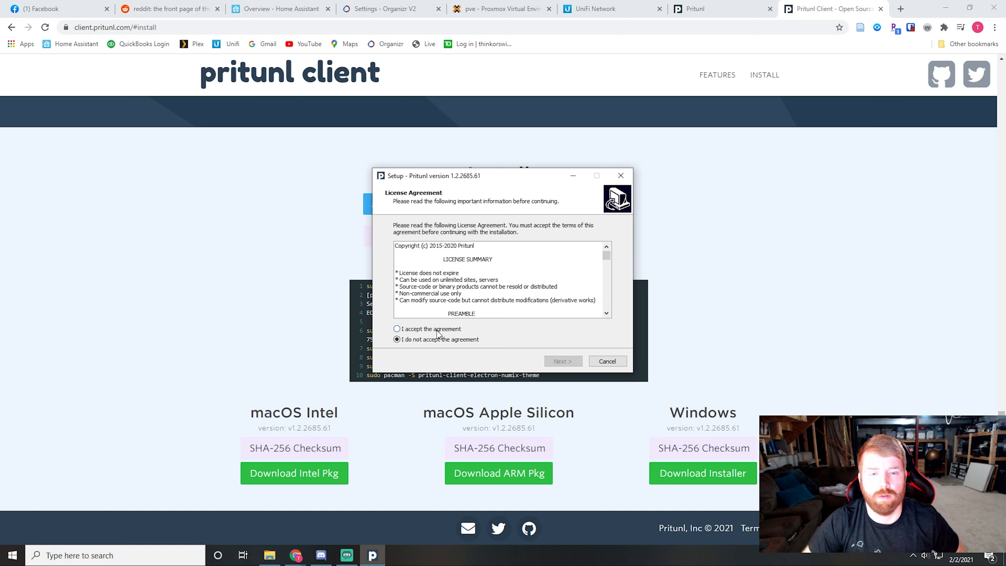
click(435, 330)
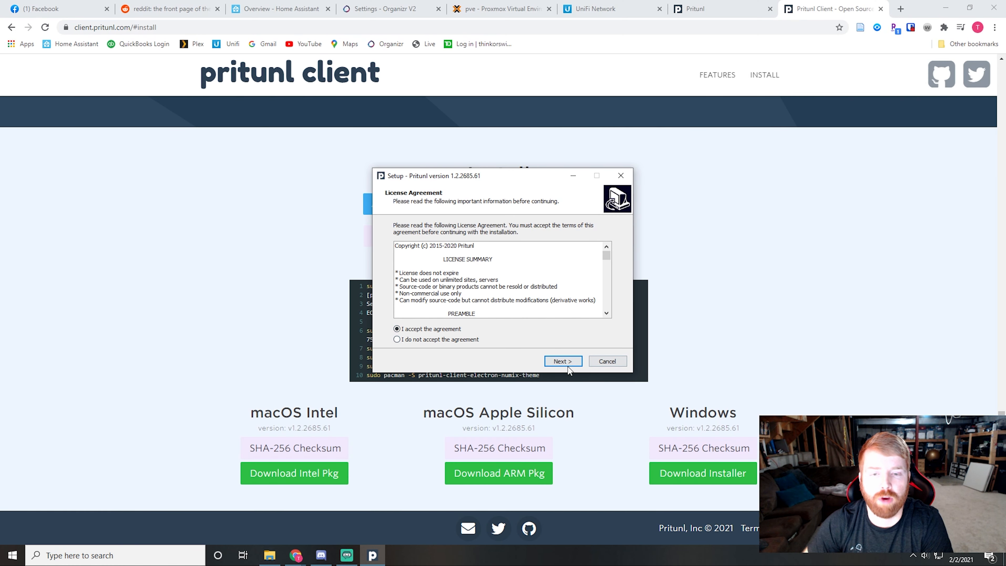
click(563, 361)
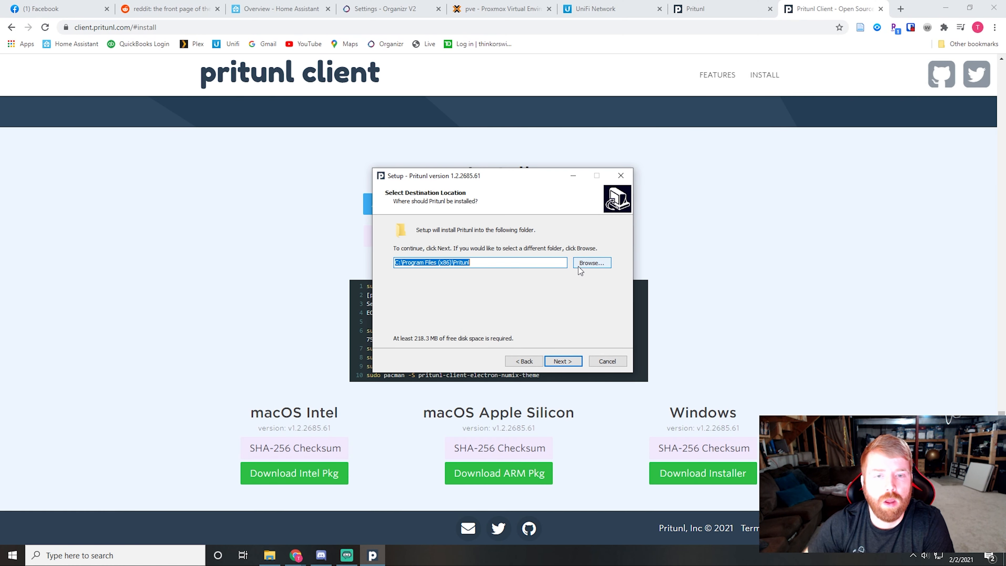
Step: Browse for a different Pritunl installation folder and locate the NVME (I:) drive in the folder tree
click(588, 264)
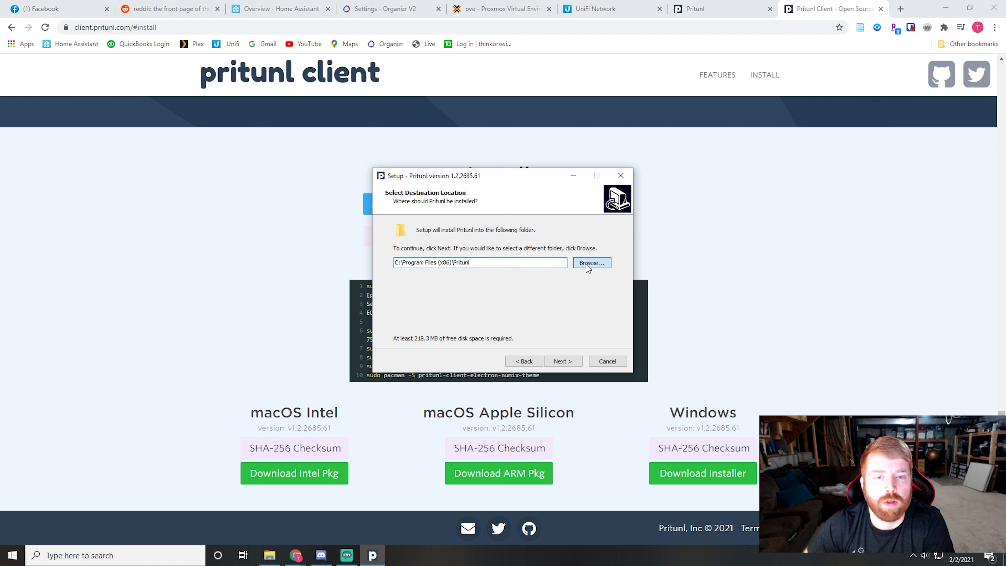
scroll(481, 314, down, 3)
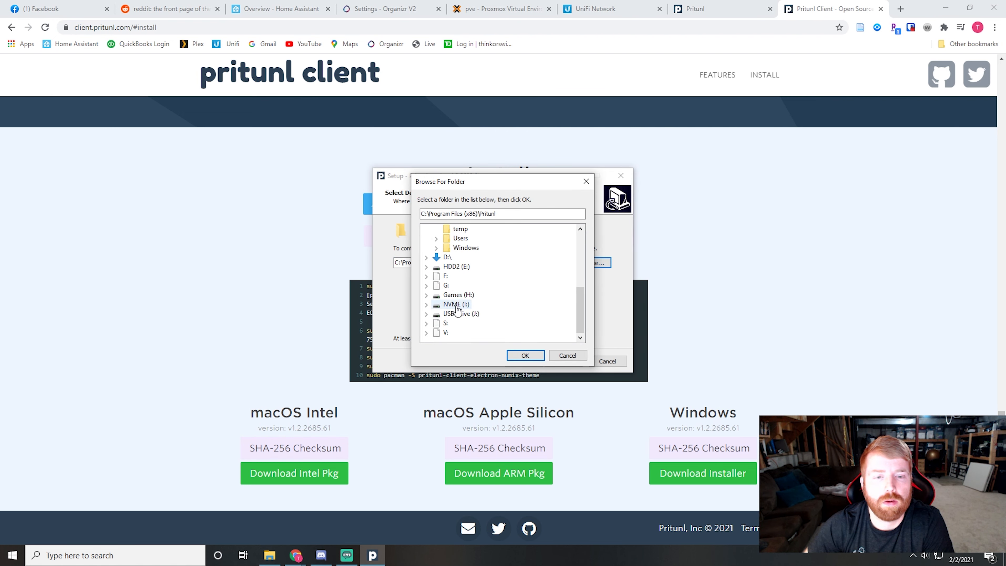